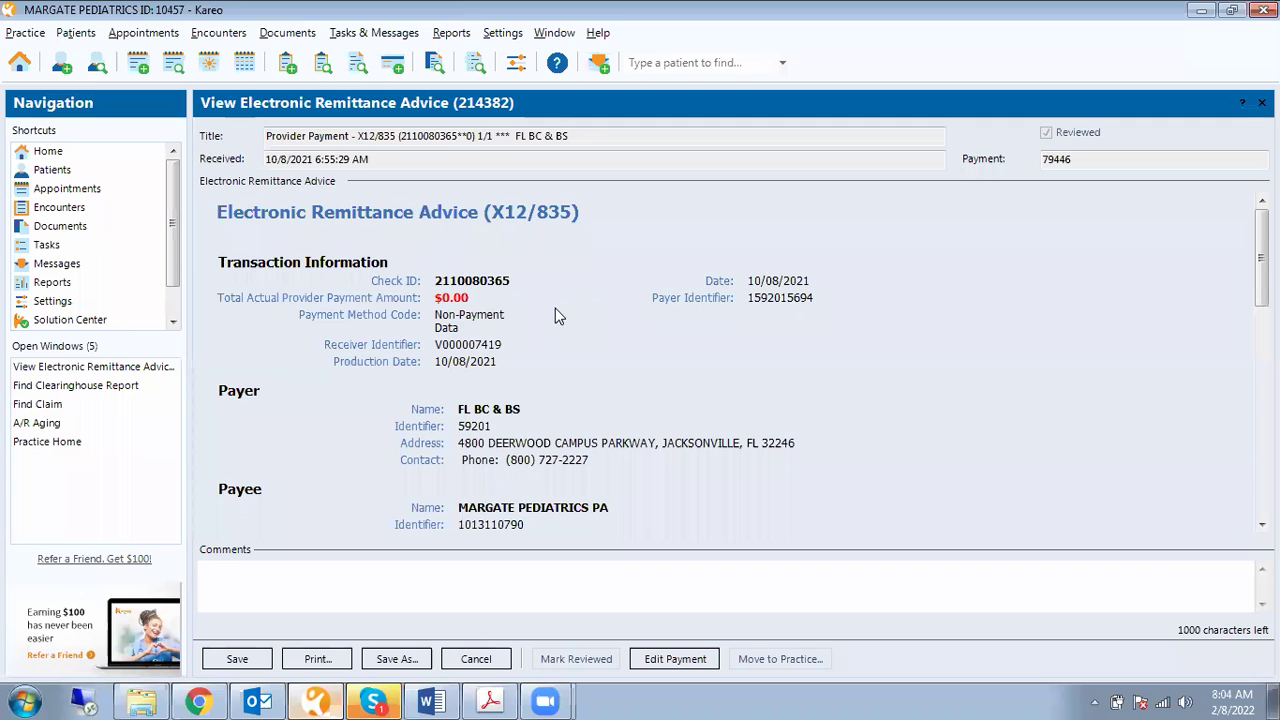
# Review the check ID and total actual provider payment amount in the remittance's transaction information
pyautogui.scroll(-1, 482, 262)
pyautogui.scroll(1, 400, 290)
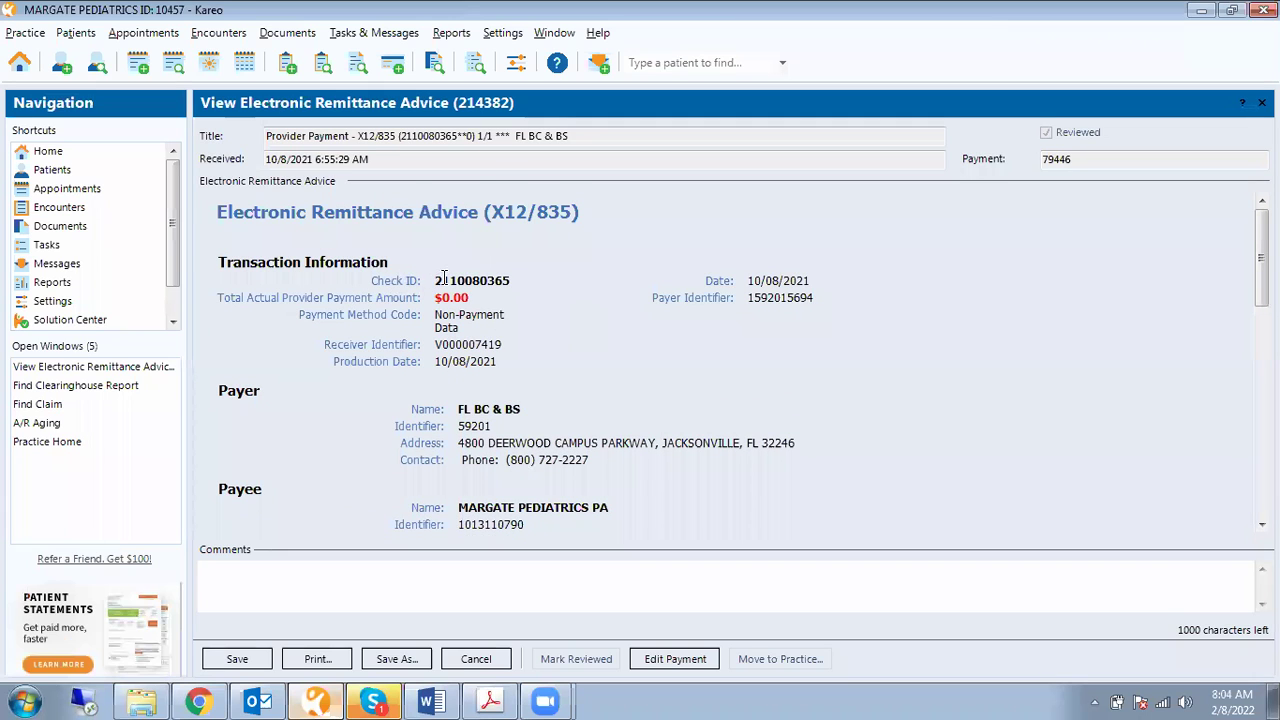
pyautogui.moveTo(436, 277); pyautogui.dragTo(518, 278)
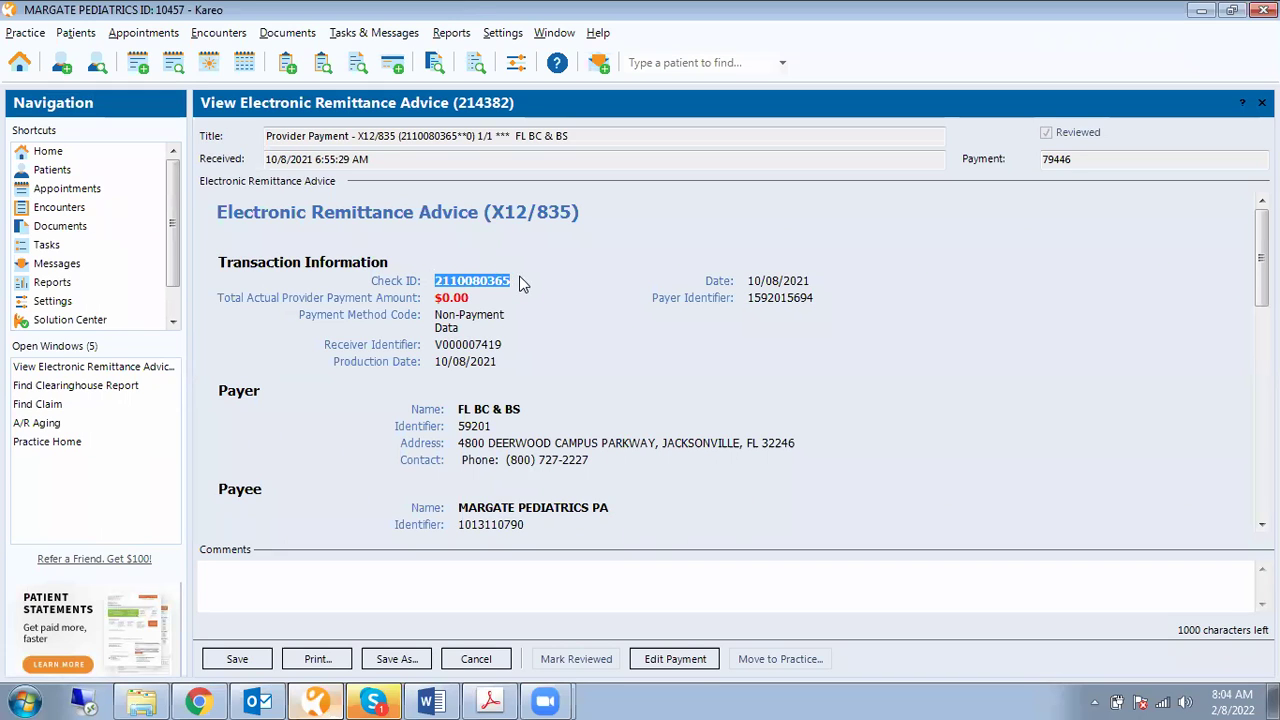
pyautogui.click(520, 285)
pyautogui.doubleClick(509, 280)
pyautogui.click(523, 293)
pyautogui.moveTo(434, 280); pyautogui.dragTo(514, 280)
pyautogui.moveTo(433, 286); pyautogui.dragTo(579, 291)
pyautogui.click(504, 300)
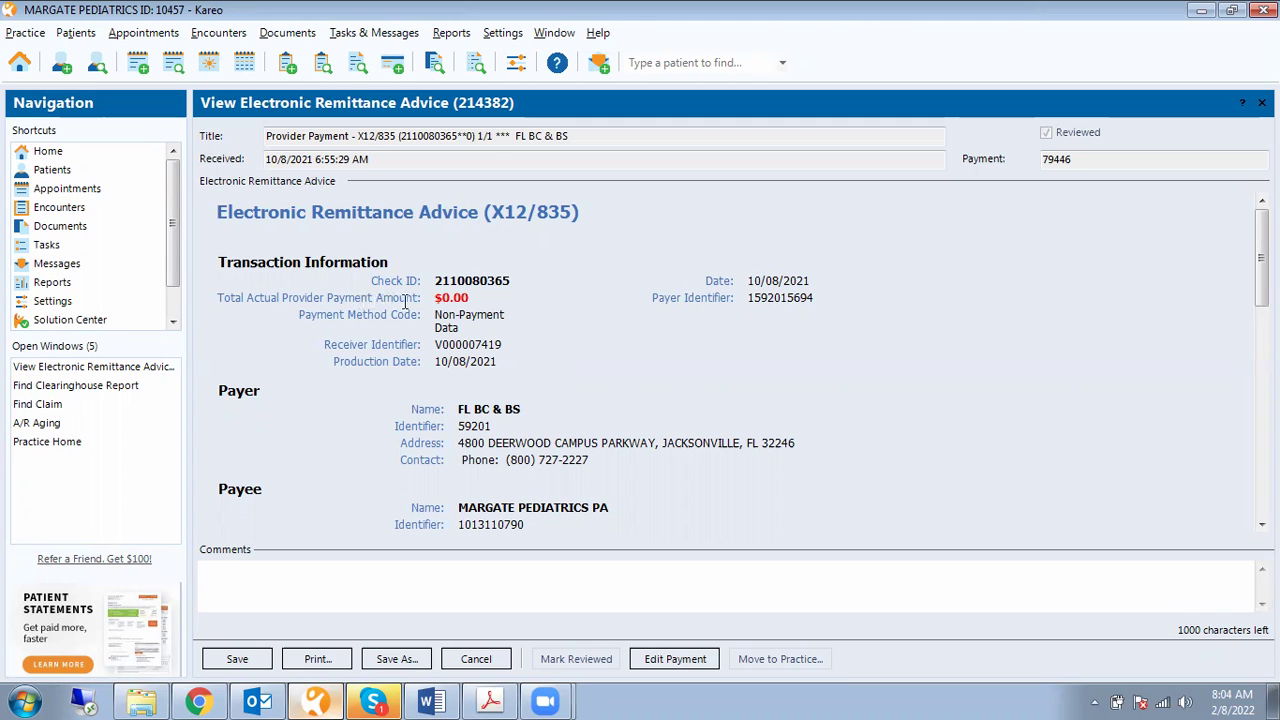
pyautogui.moveTo(433, 298); pyautogui.dragTo(480, 299)
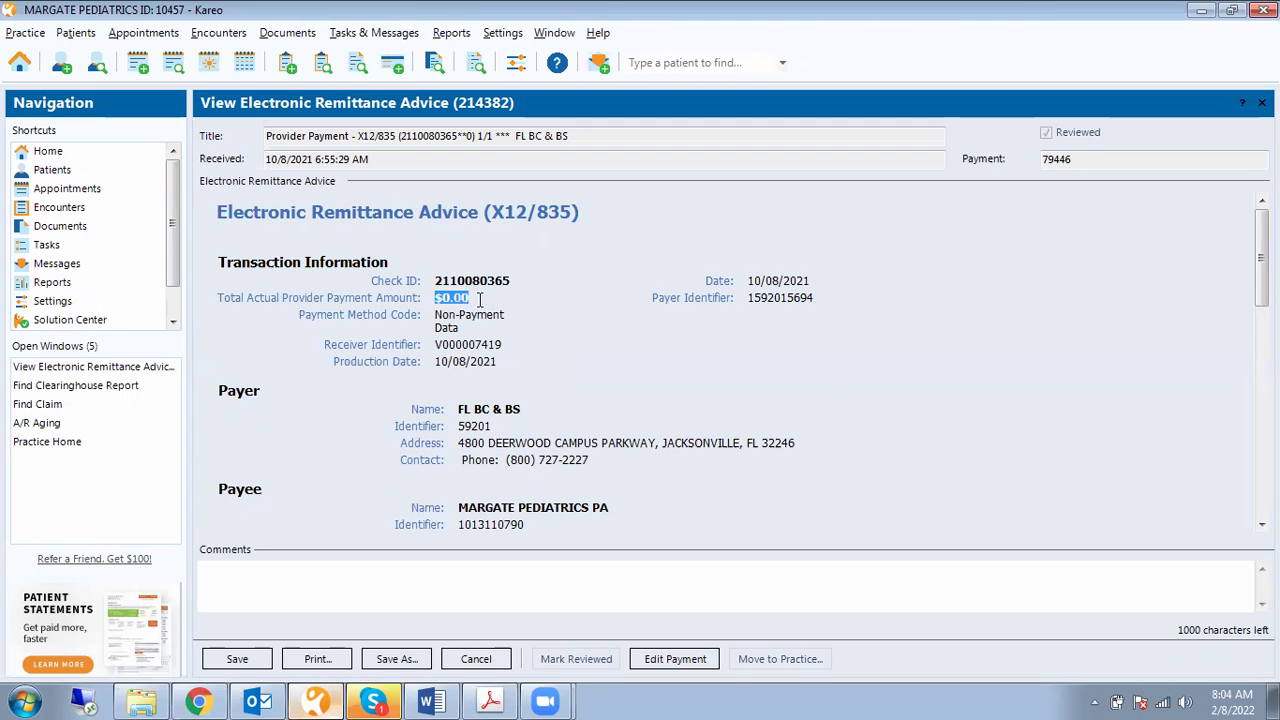
pyautogui.click(520, 341)
# Examine the Payer section of the remittance advice, checking the payer's name and identifier
pyautogui.scroll(-1, 521, 341)
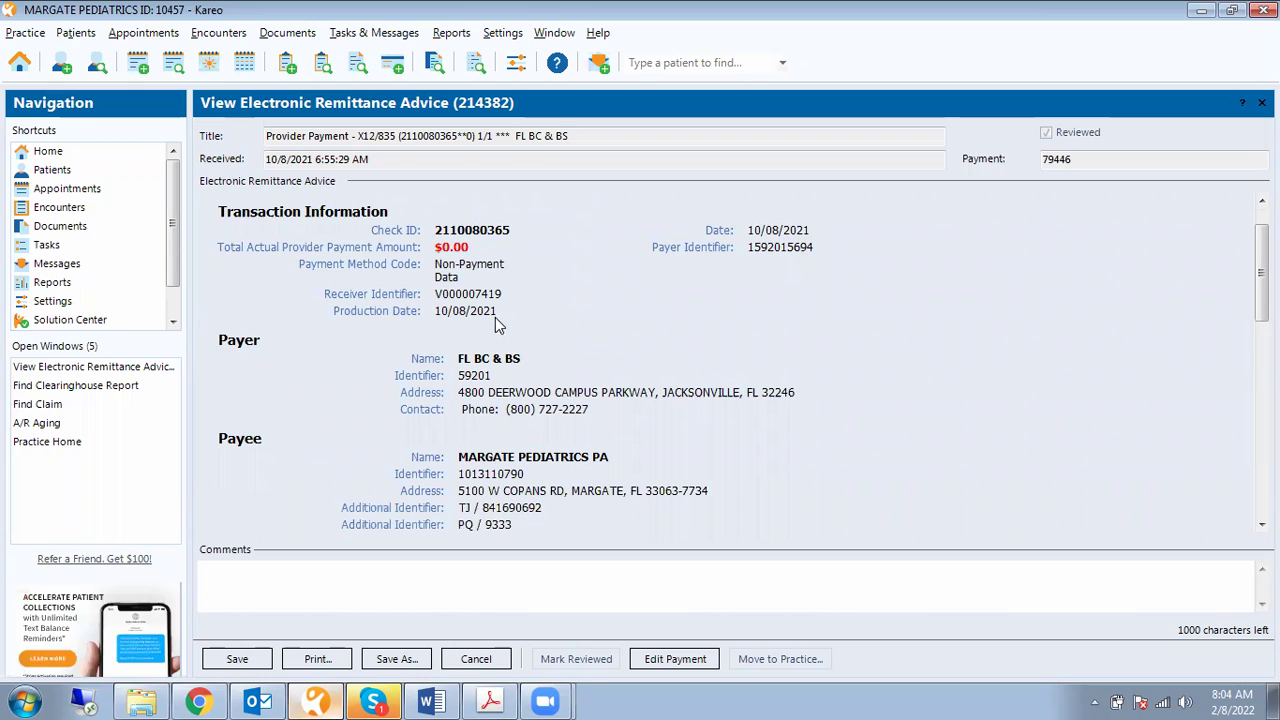
pyautogui.scroll(-2, 495, 317)
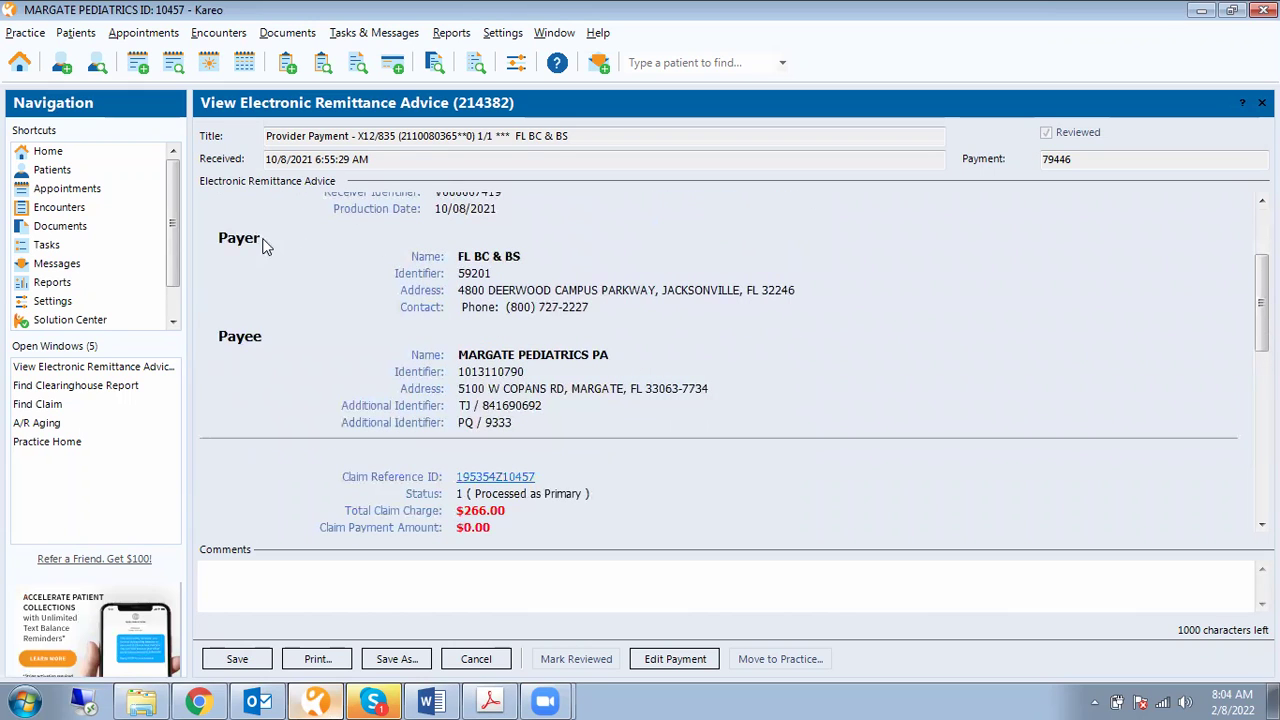
pyautogui.moveTo(218, 240); pyautogui.dragTo(260, 238)
pyautogui.click(340, 267)
pyautogui.moveTo(460, 256)
pyautogui.mouseDown()
pyautogui.moveTo(522, 256)
pyautogui.moveTo(459, 256)
pyautogui.mouseUp()
pyautogui.click(524, 262)
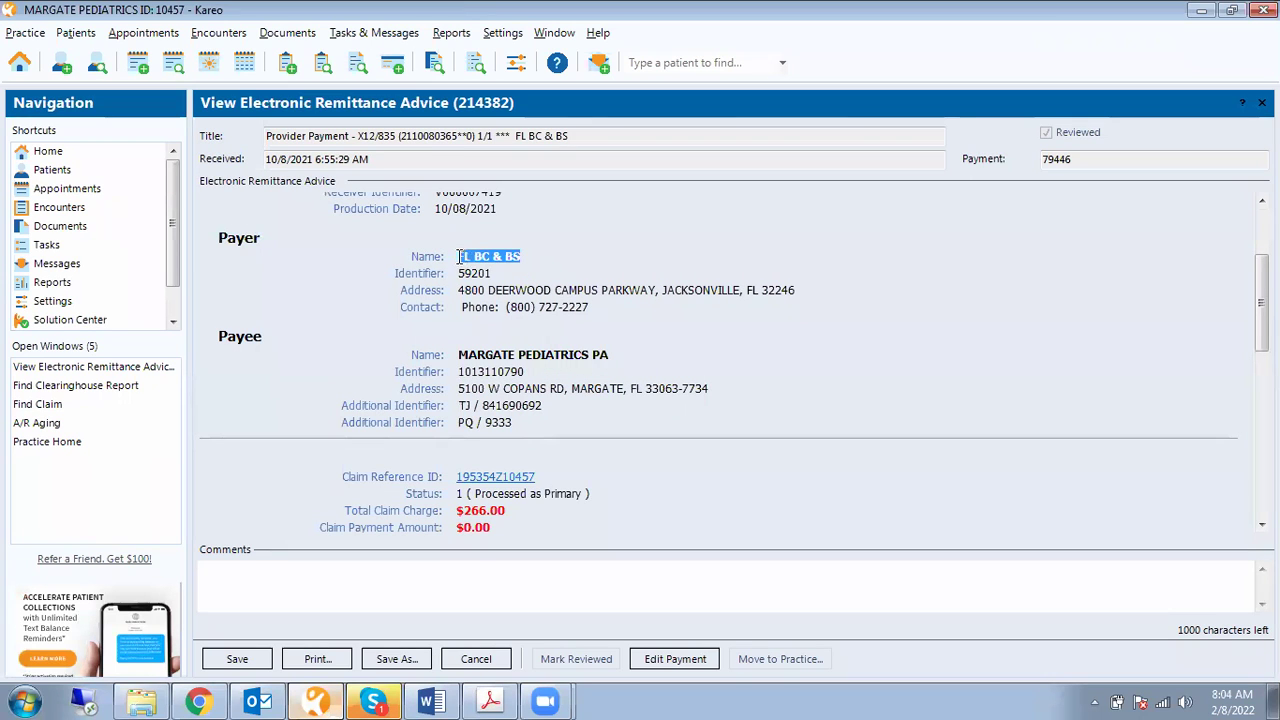
pyautogui.click(506, 264)
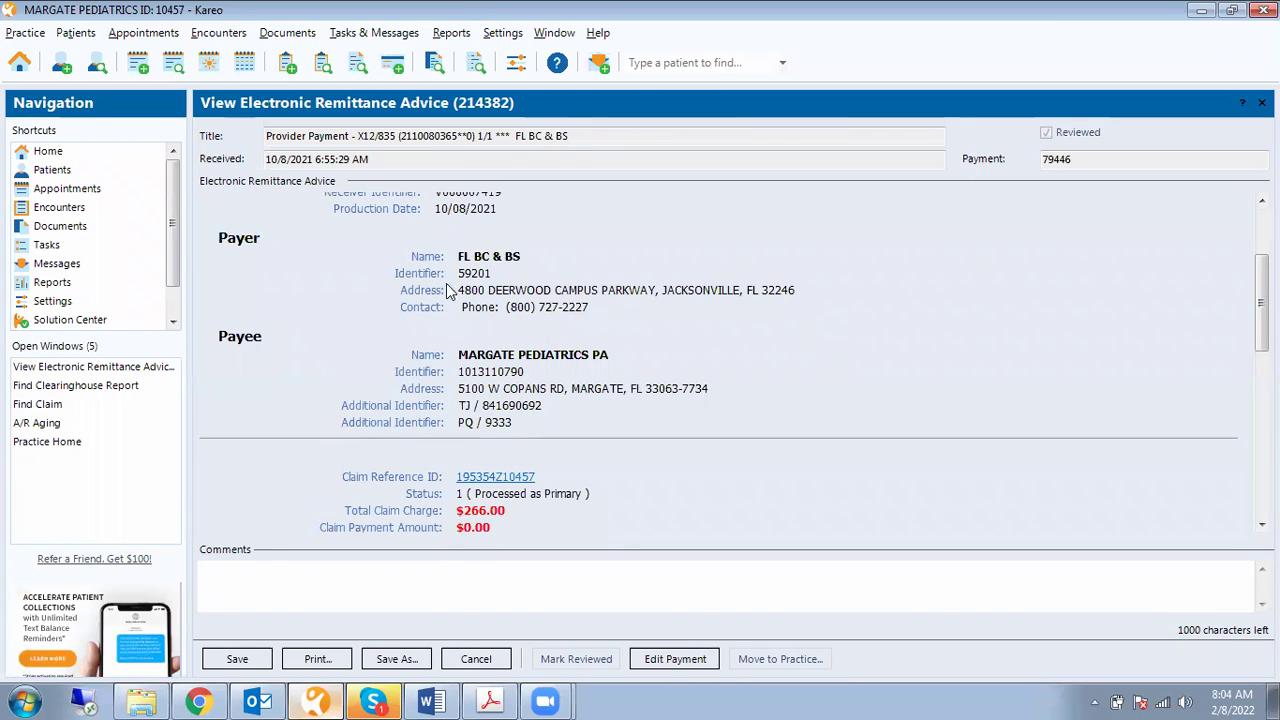
pyautogui.moveTo(461, 271); pyautogui.dragTo(492, 273)
pyautogui.click(505, 276)
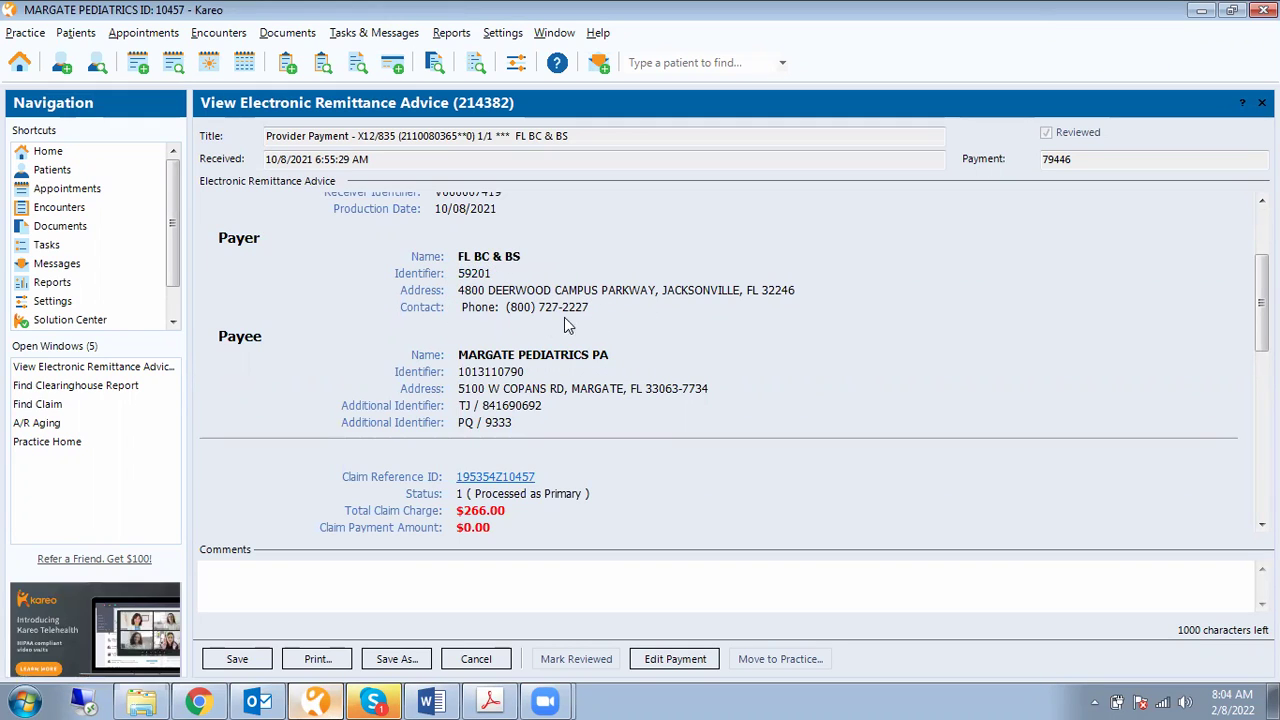
# Examine the Payee section of the remittance advice, highlighting the payee's name
pyautogui.moveTo(580, 320); pyautogui.dragTo(250, 340)
pyautogui.click(296, 347)
pyautogui.scroll(-1, 296, 345)
pyautogui.moveTo(129, 286); pyautogui.dragTo(276, 291)
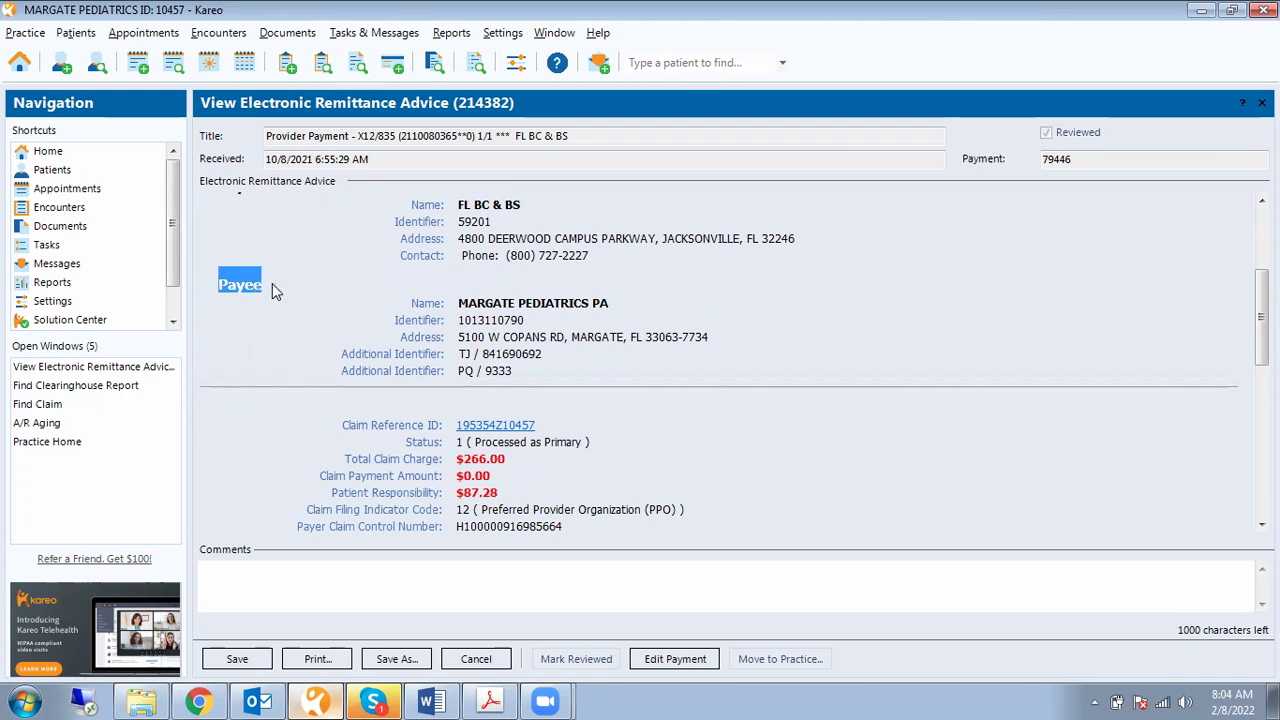
pyautogui.click(311, 285)
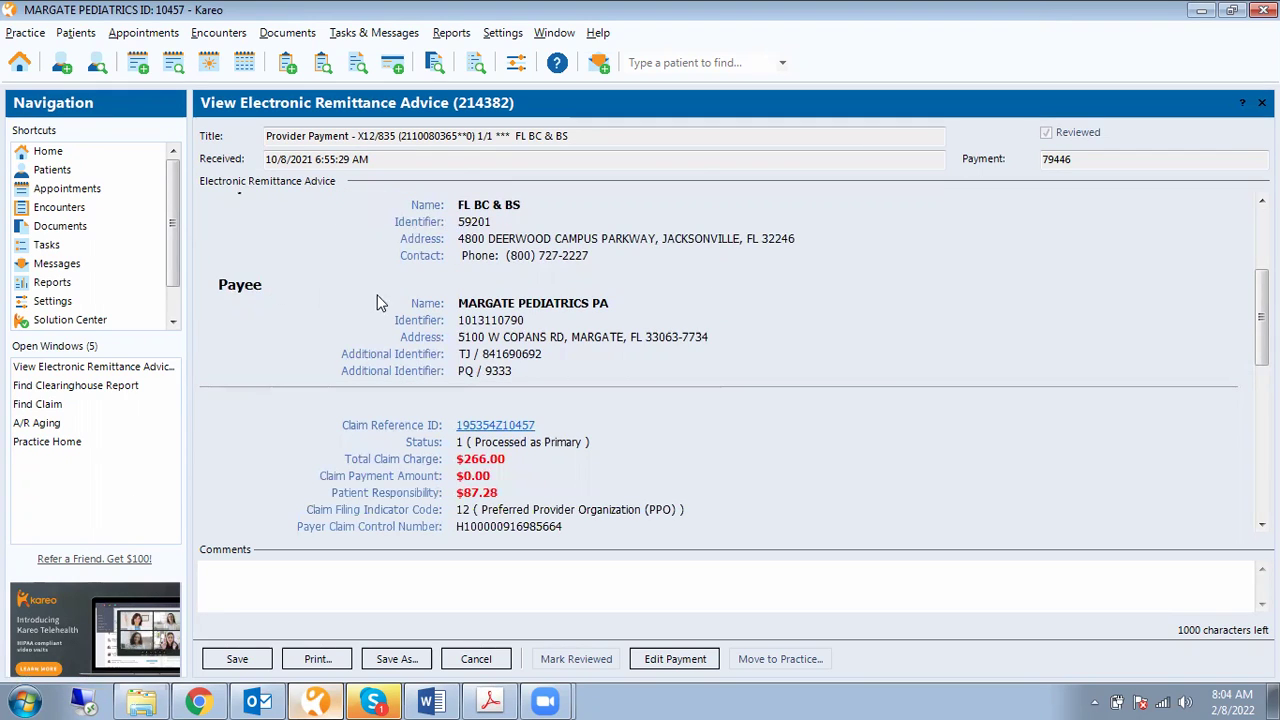
pyautogui.moveTo(457, 302)
pyautogui.mouseDown()
pyautogui.moveTo(611, 304)
pyautogui.moveTo(455, 303)
pyautogui.mouseUp()
pyautogui.click(611, 304)
pyautogui.click(455, 303)
pyautogui.tripleClick(598, 305)
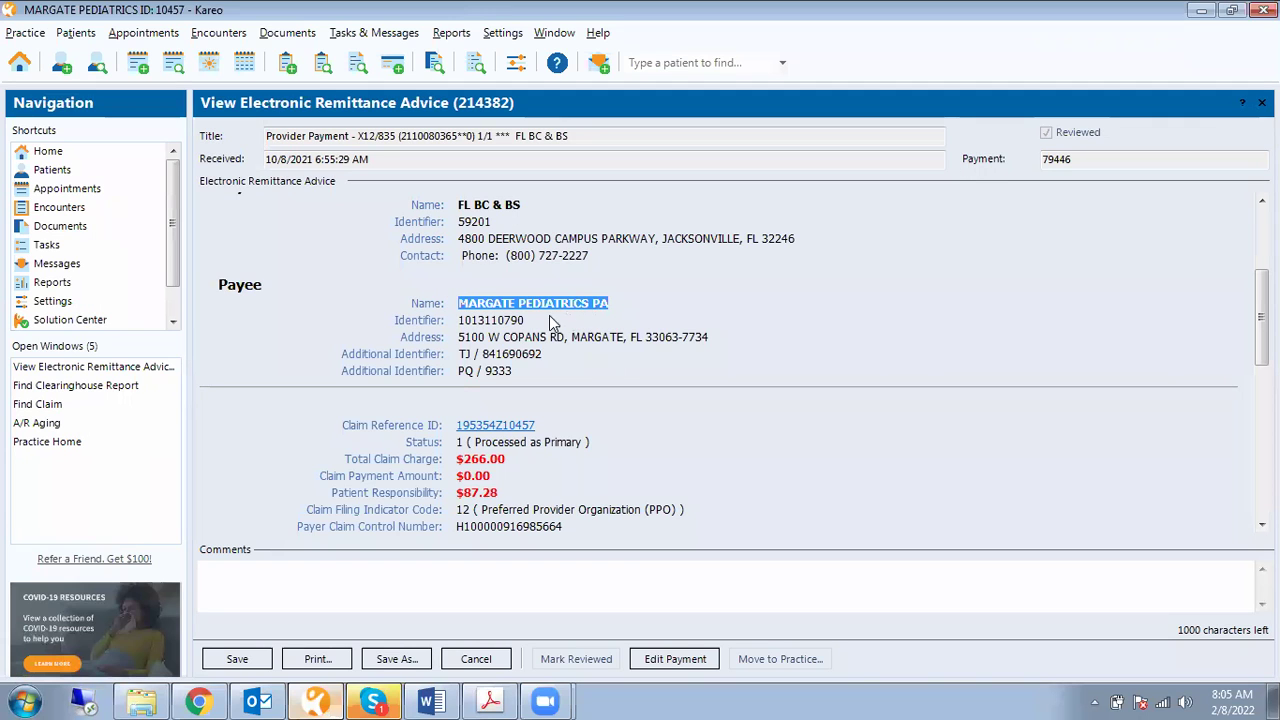
# Review the claim reference ID and the total claim charge in the claim details
pyautogui.scroll(-1, 525, 337)
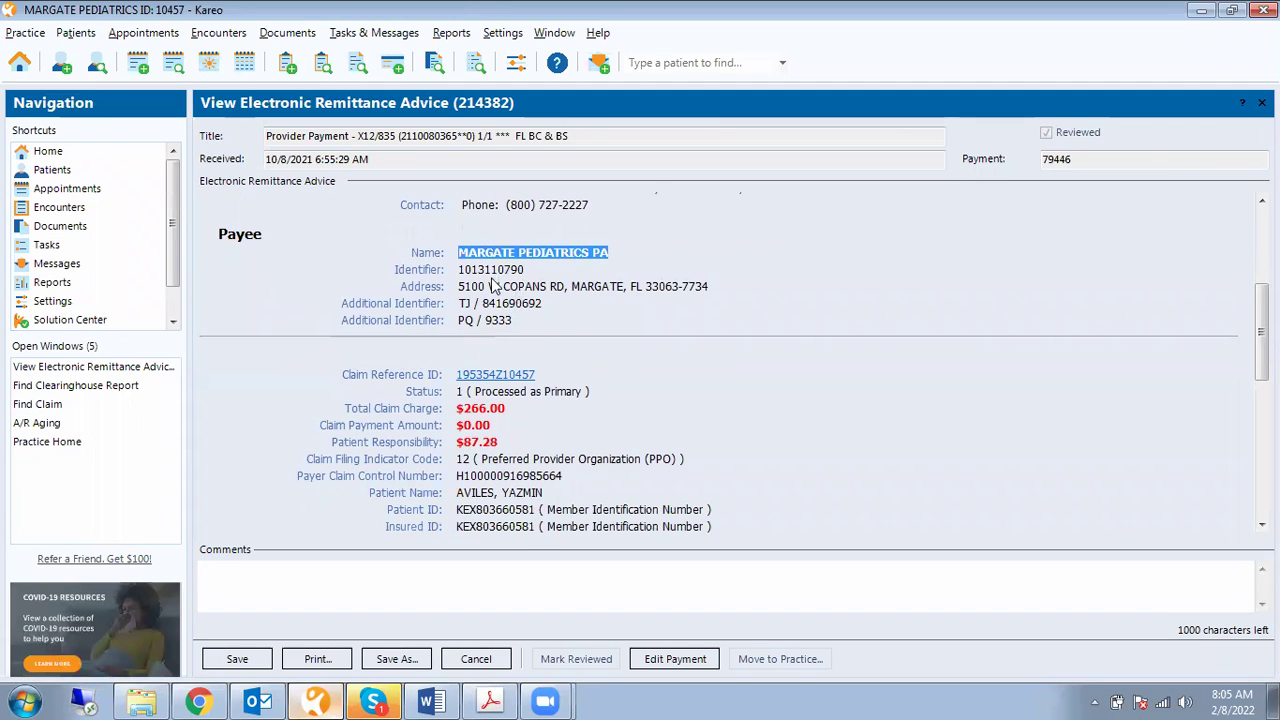
pyautogui.scroll(-2, 548, 327)
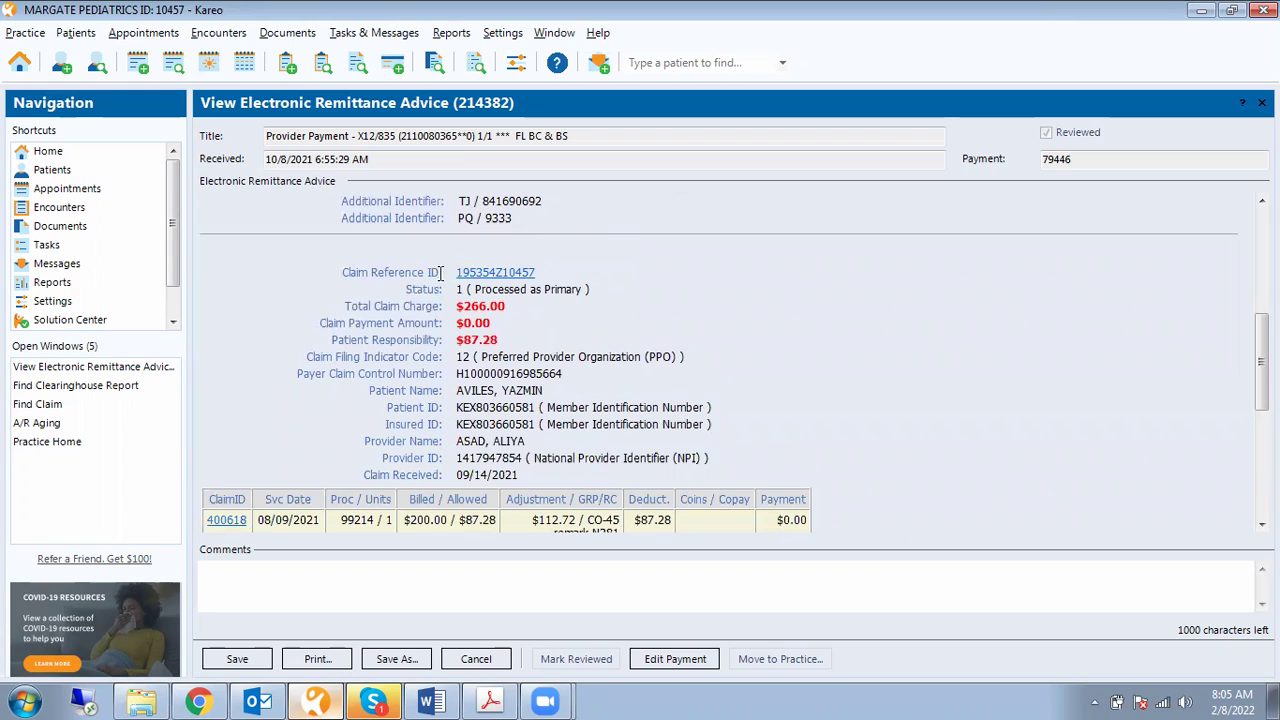
pyautogui.moveTo(455, 275); pyautogui.dragTo(548, 278)
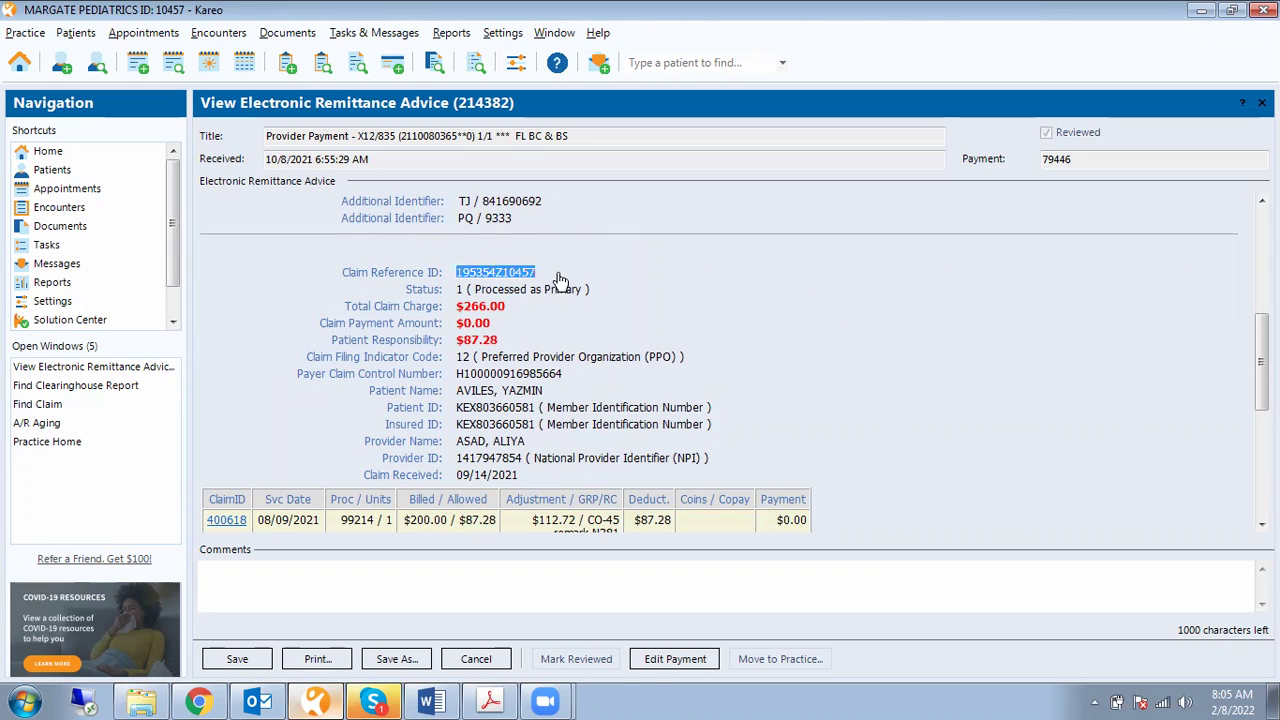
pyautogui.click(597, 278)
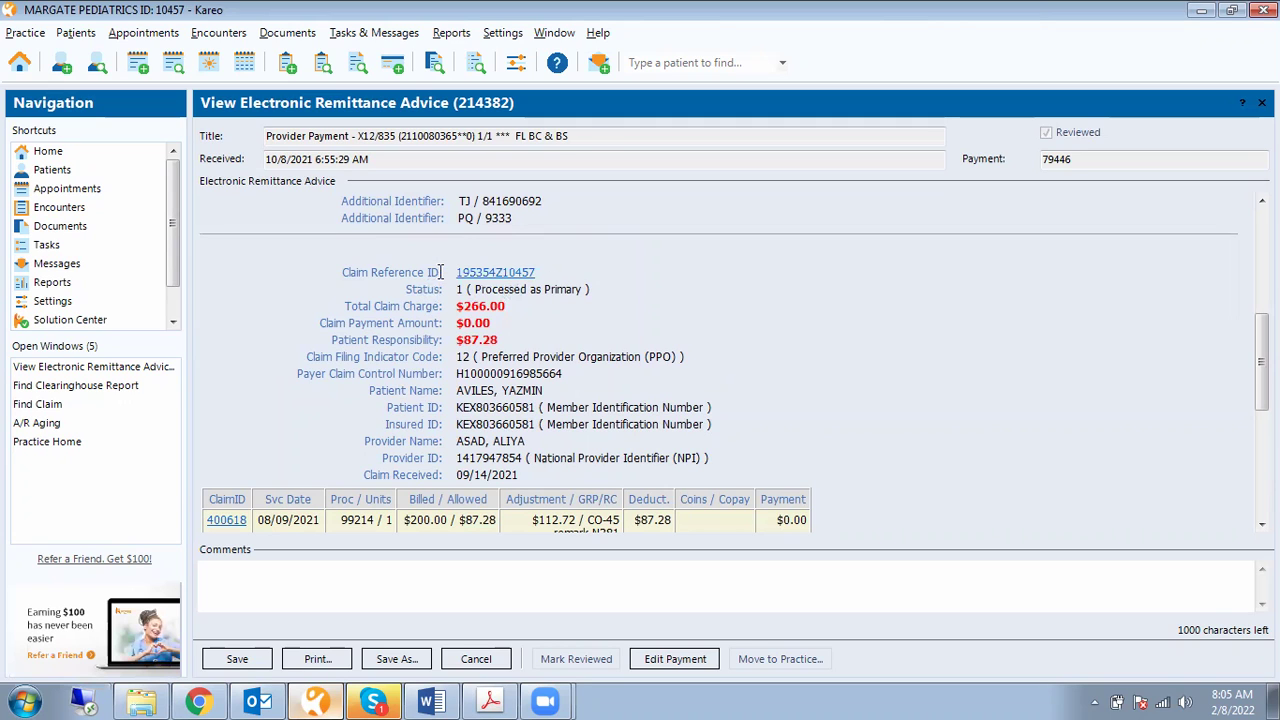
pyautogui.moveTo(457, 278); pyautogui.dragTo(549, 280)
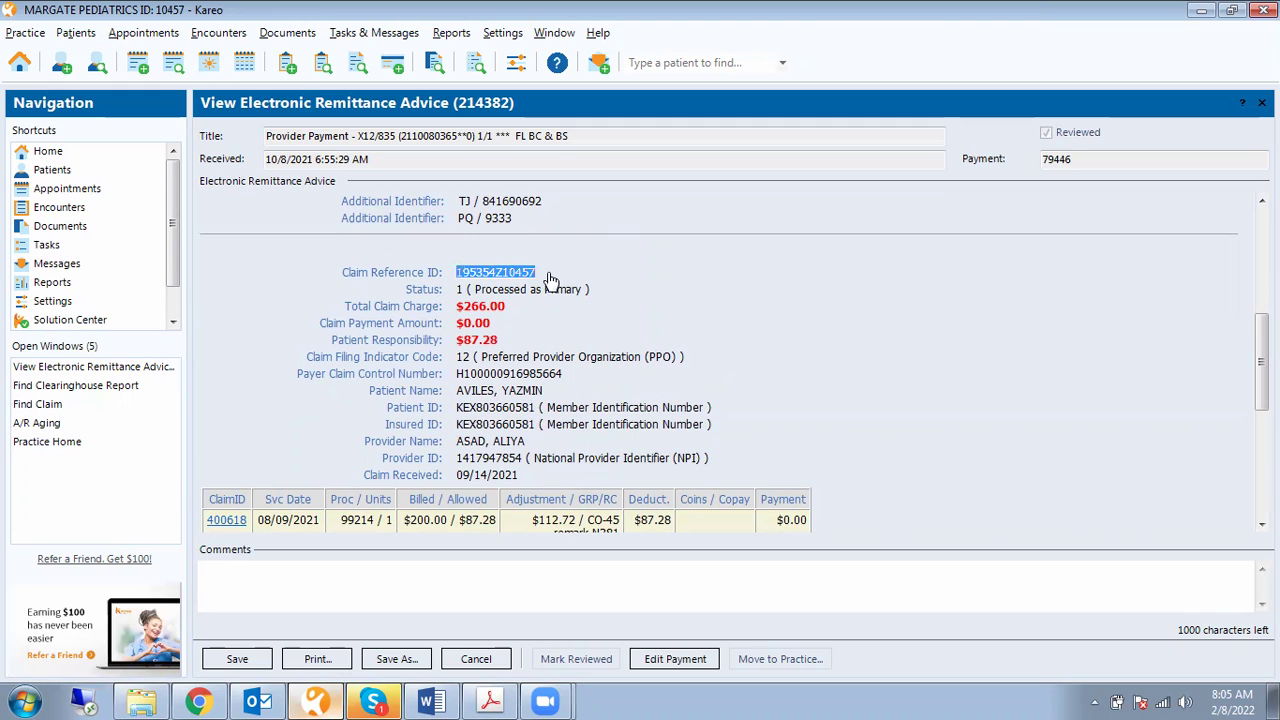
pyautogui.click(635, 331)
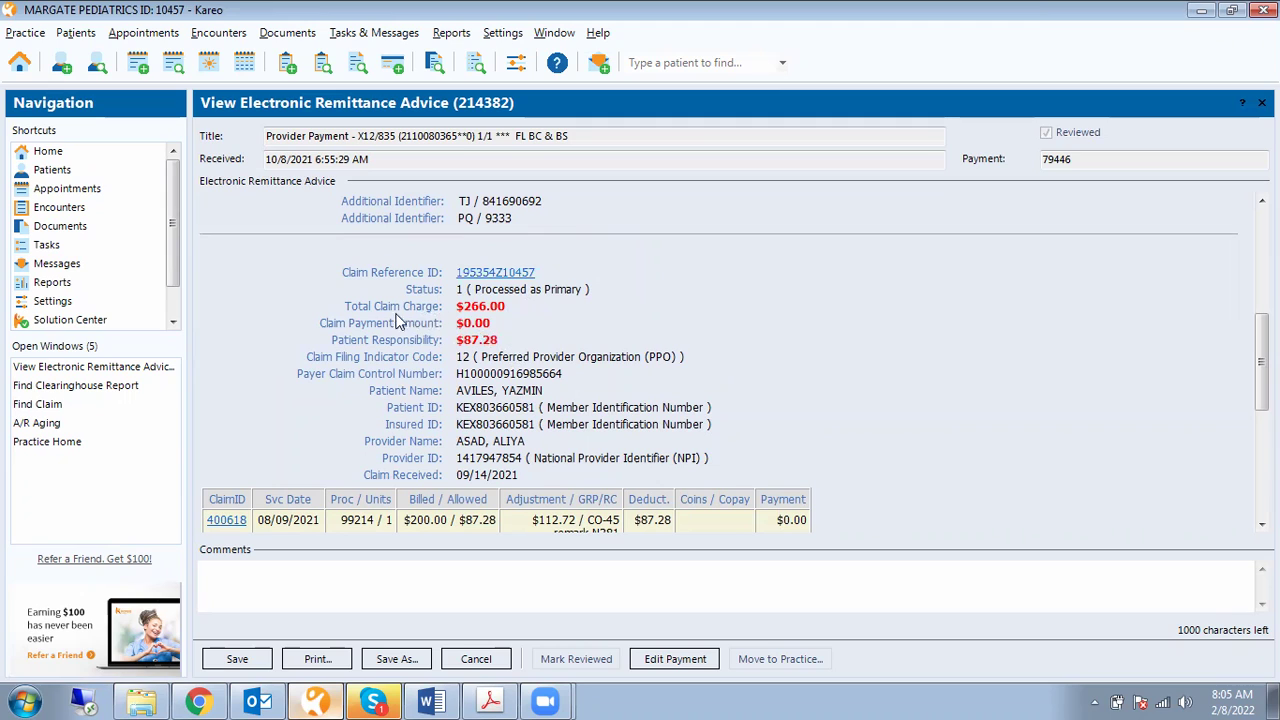
pyautogui.moveTo(457, 307); pyautogui.dragTo(506, 309)
pyautogui.click(517, 311)
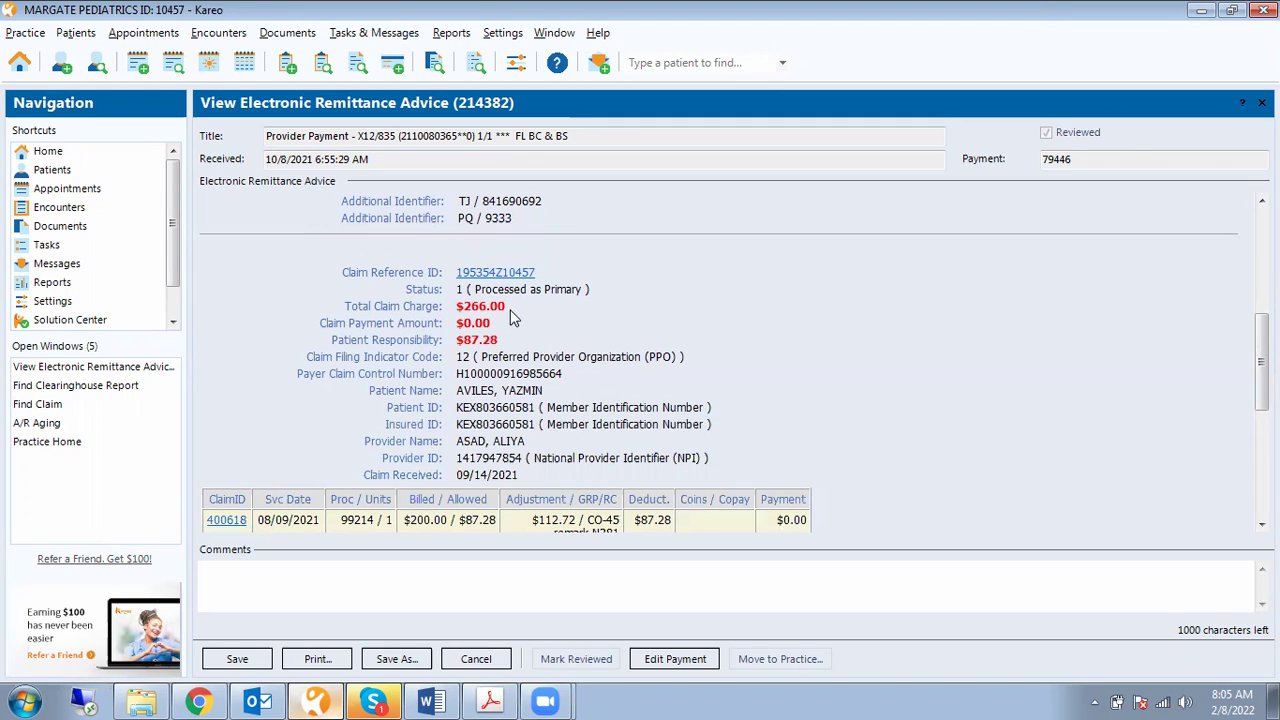
pyautogui.moveTo(455, 307); pyautogui.dragTo(518, 310)
# Check the claim payment amount and the patient responsibility amount for the claim
pyautogui.scroll(-1, 513, 311)
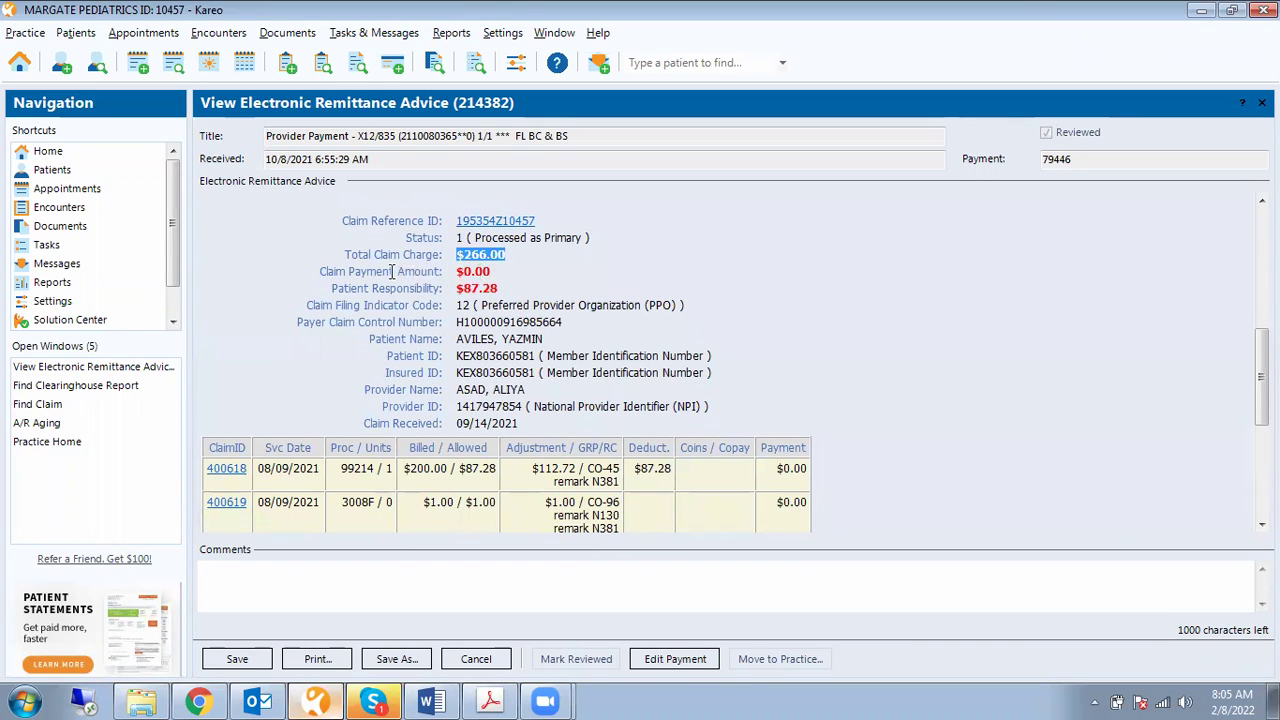
pyautogui.click(457, 271)
pyautogui.moveTo(457, 271); pyautogui.dragTo(488, 272)
pyautogui.click(499, 273)
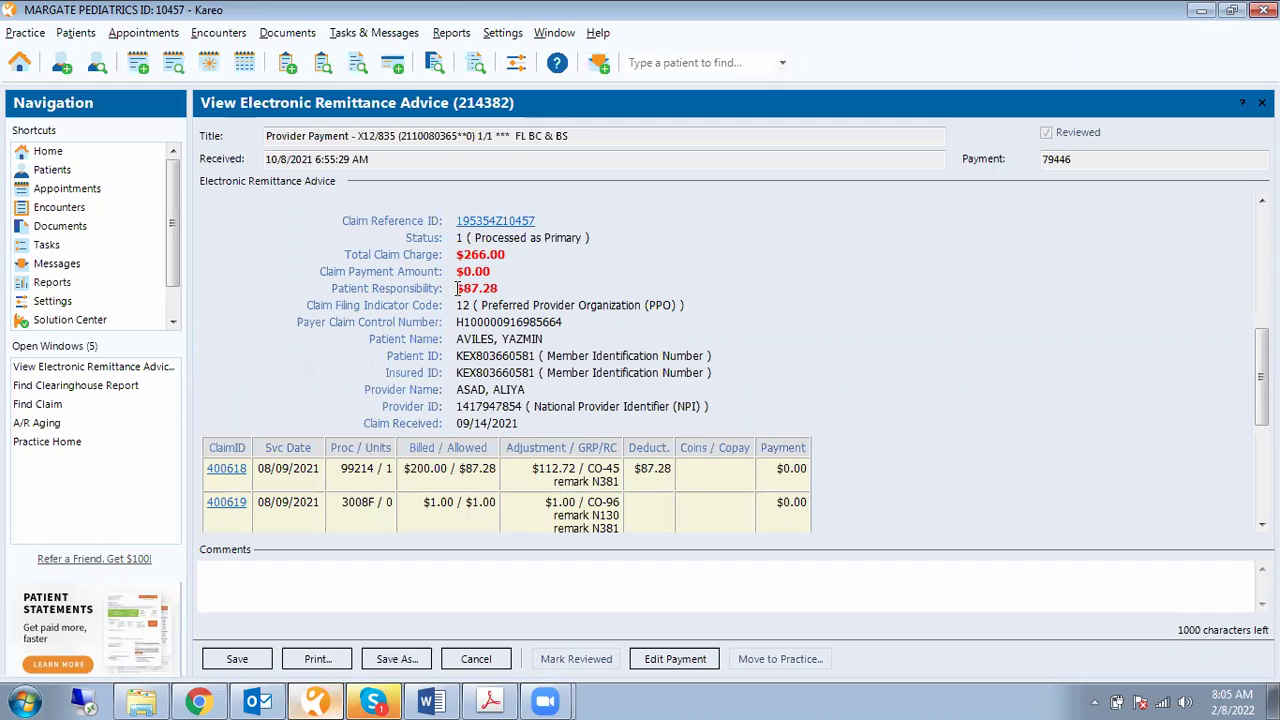
pyautogui.moveTo(460, 288)
pyautogui.mouseDown()
pyautogui.moveTo(500, 289)
pyautogui.moveTo(455, 290)
pyautogui.mouseUp()
pyautogui.click(508, 290)
pyautogui.click(455, 297)
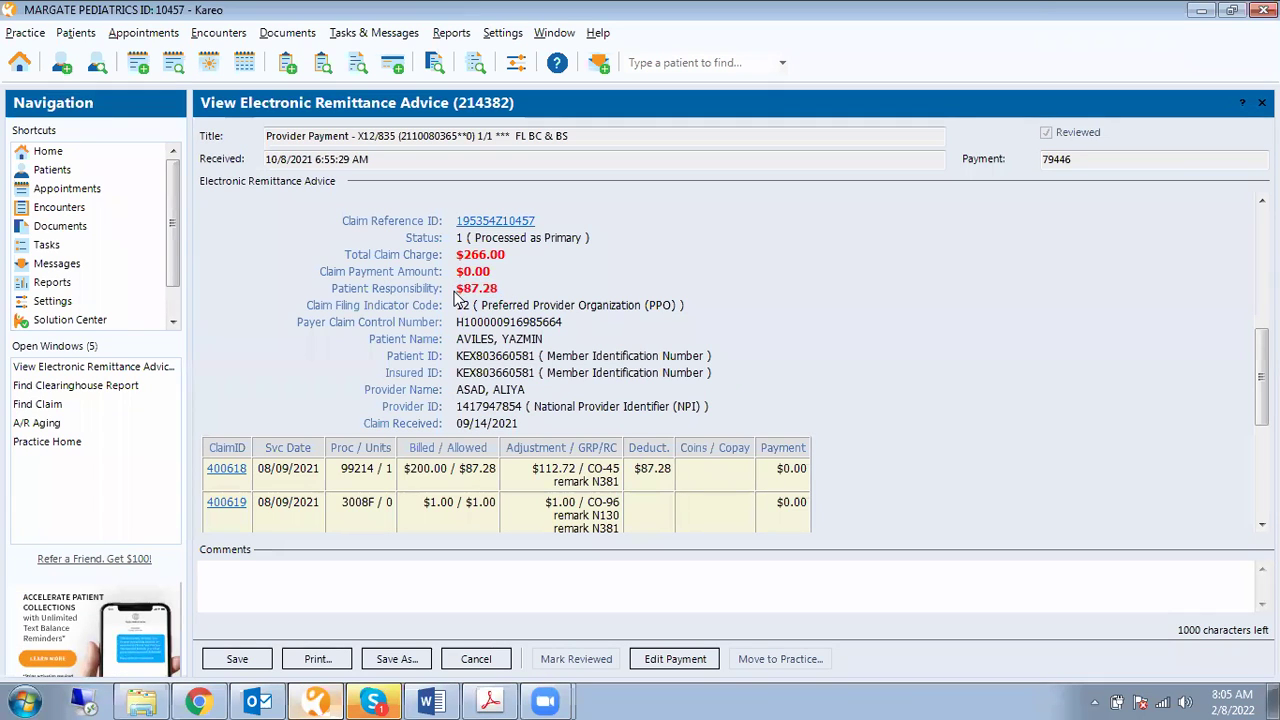
# Review the claim's identifying details: payer claim control number, patient name, patient ID and provider name
pyautogui.scroll(-1, 455, 300)
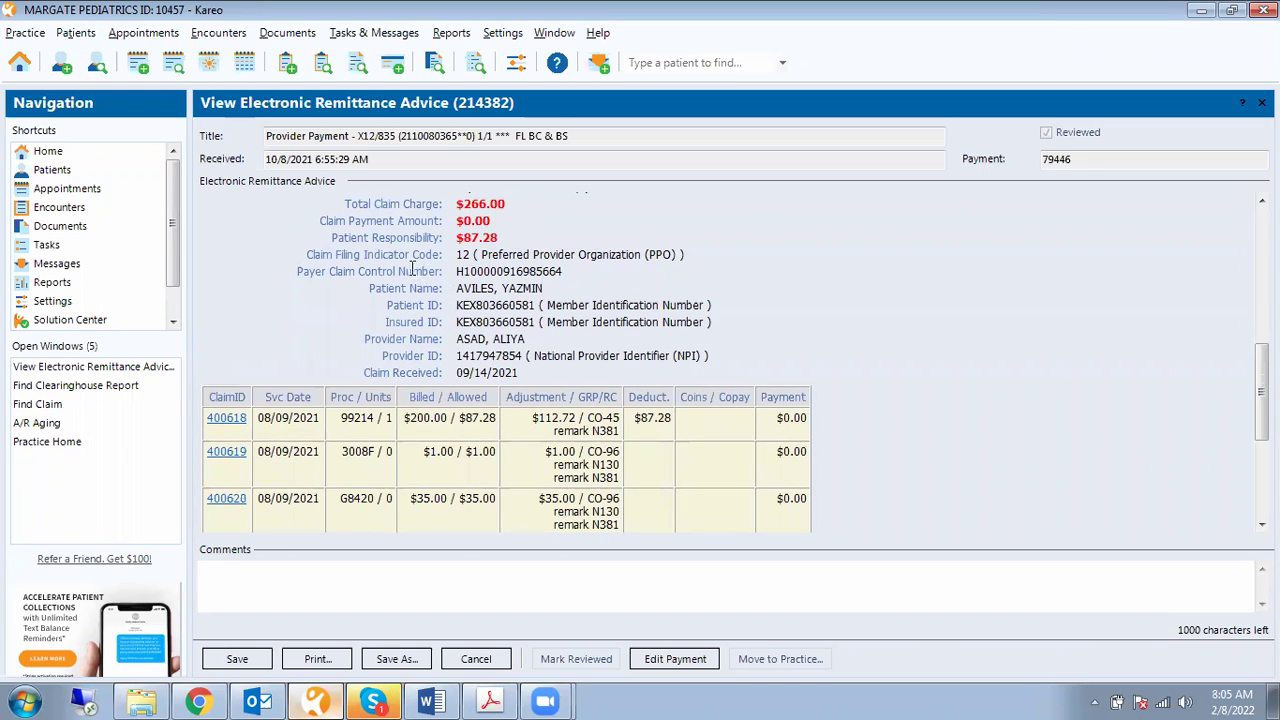
pyautogui.scroll(-1, 442, 295)
pyautogui.scroll(1, 442, 295)
pyautogui.moveTo(457, 289); pyautogui.dragTo(542, 290)
pyautogui.moveTo(457, 271); pyautogui.dragTo(565, 275)
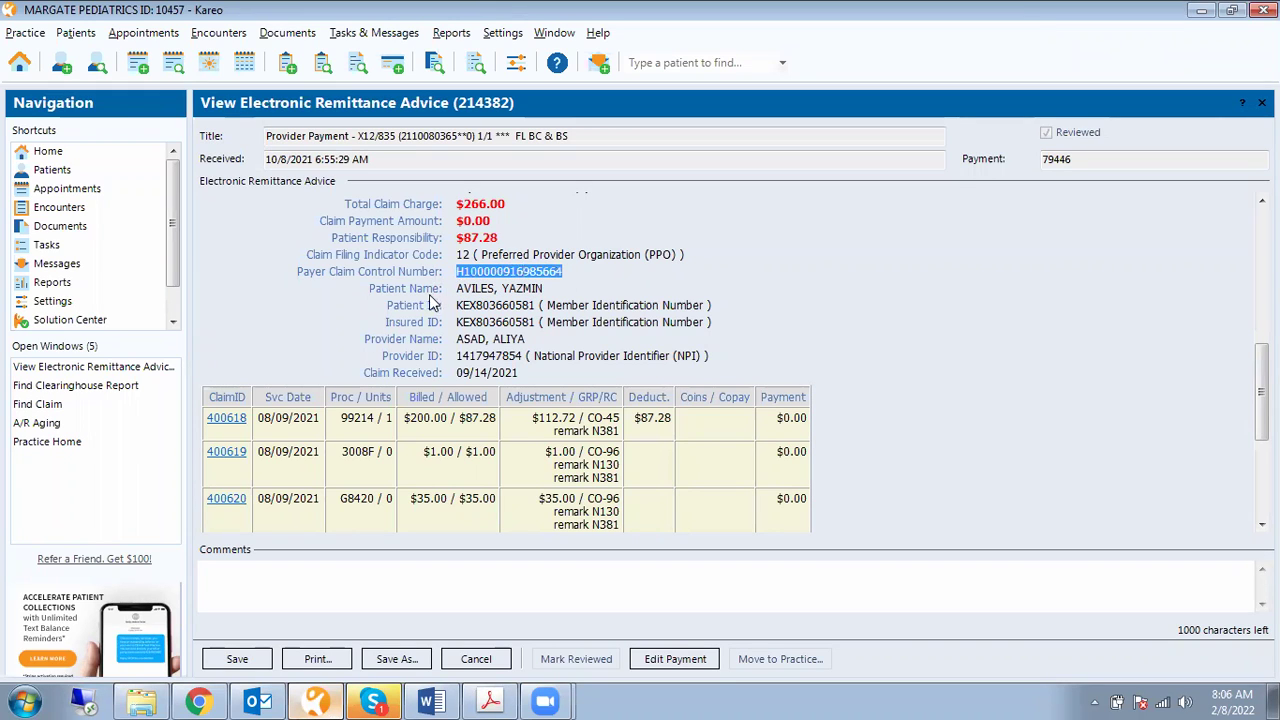
pyautogui.moveTo(456, 306); pyautogui.dragTo(537, 307)
pyautogui.click(539, 305)
pyautogui.moveTo(537, 305)
pyautogui.mouseDown()
pyautogui.moveTo(456, 305)
pyautogui.moveTo(536, 306)
pyautogui.mouseUp()
pyautogui.click(456, 305)
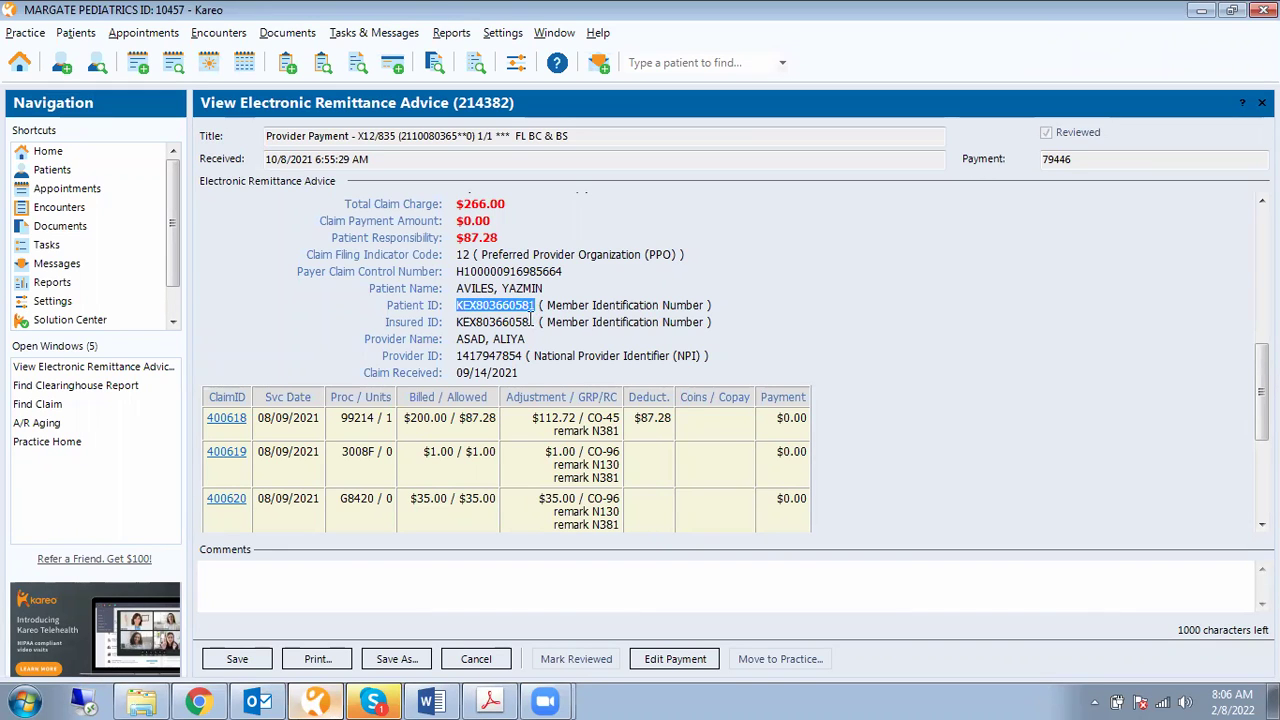
pyautogui.scroll(-1, 531, 314)
pyautogui.moveTo(459, 288); pyautogui.dragTo(524, 290)
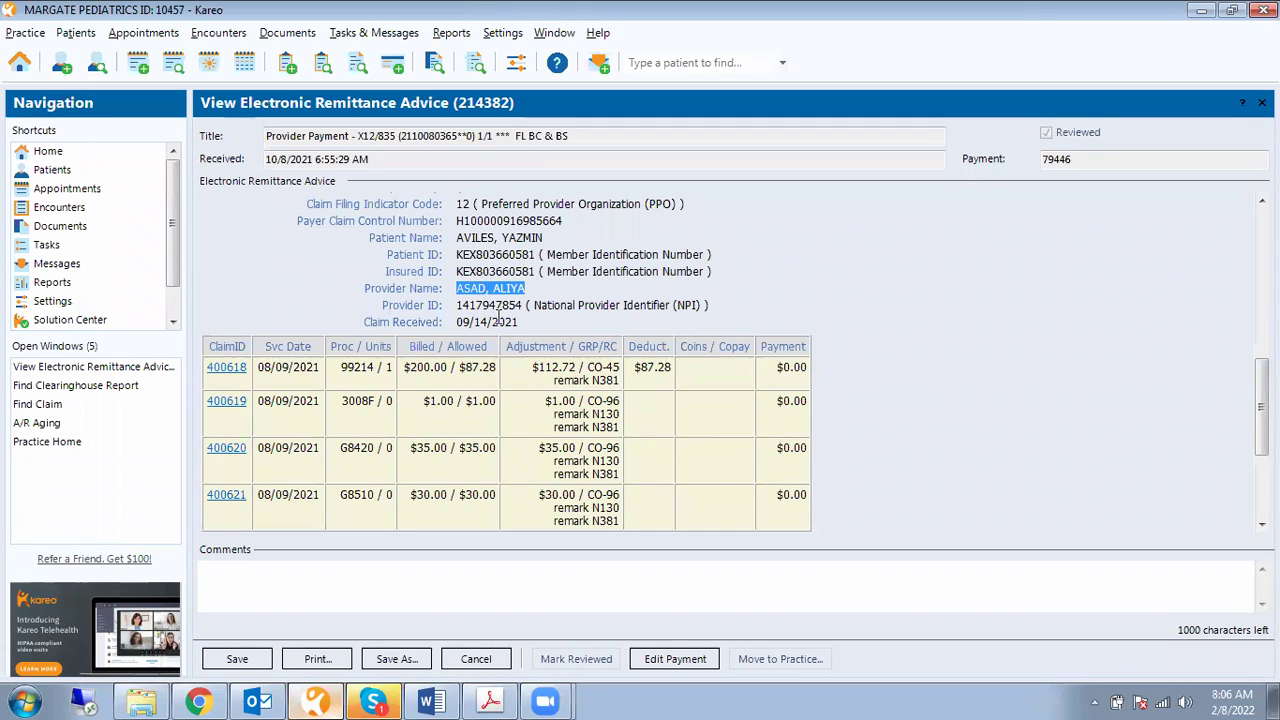
# Examine the service date, procedure and units, and billed and allowed amounts on the 99214 service line
pyautogui.scroll(-1, 497, 314)
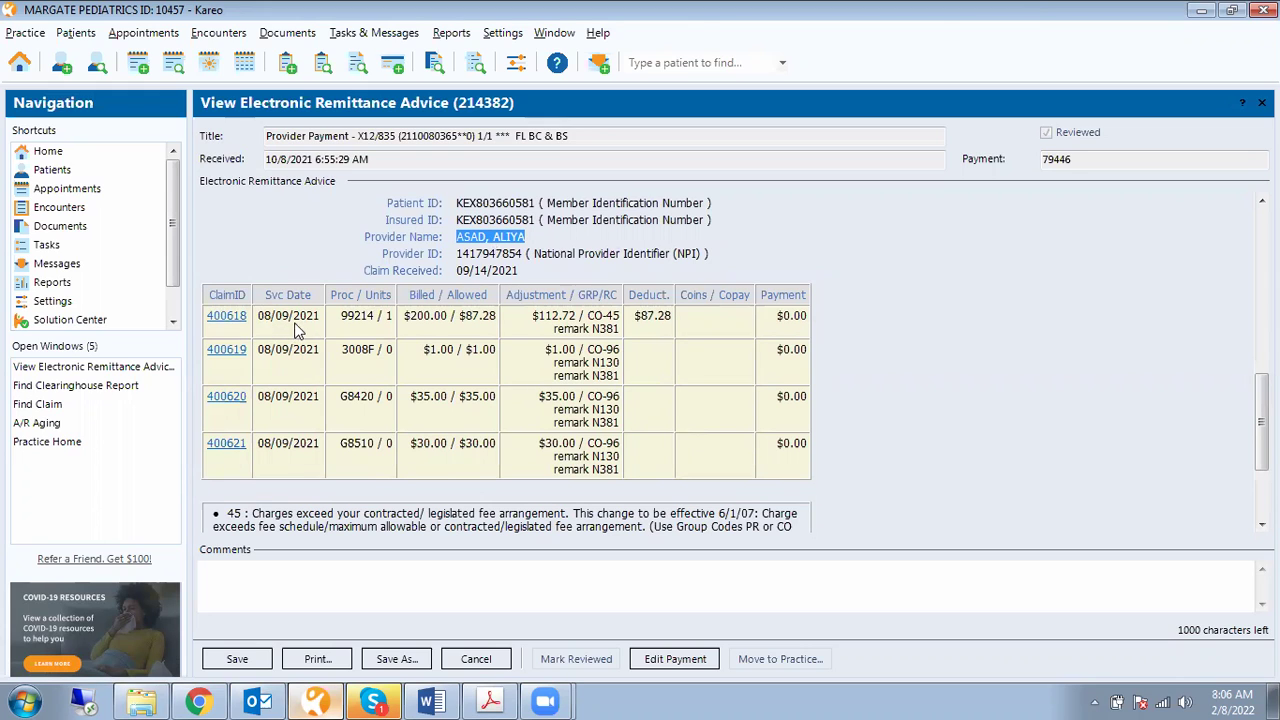
pyautogui.moveTo(322, 318); pyautogui.dragTo(268, 325)
pyautogui.click(344, 322)
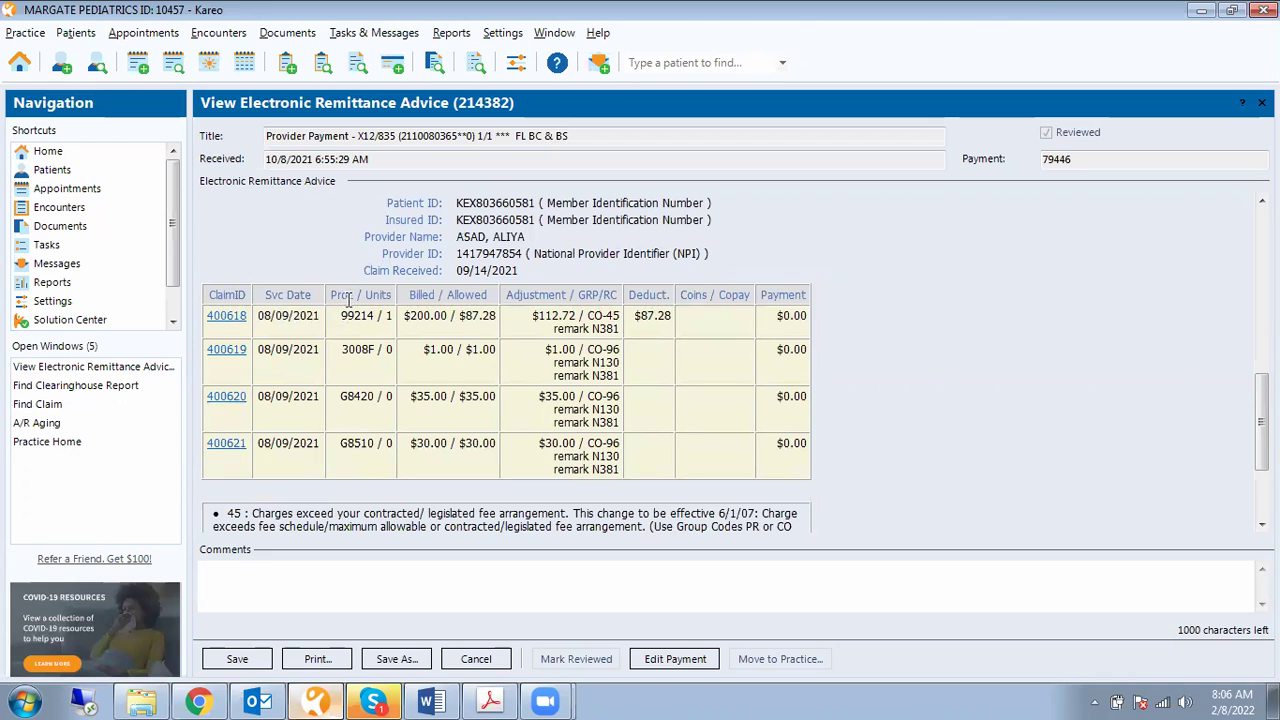
pyautogui.moveTo(356, 293); pyautogui.dragTo(393, 318)
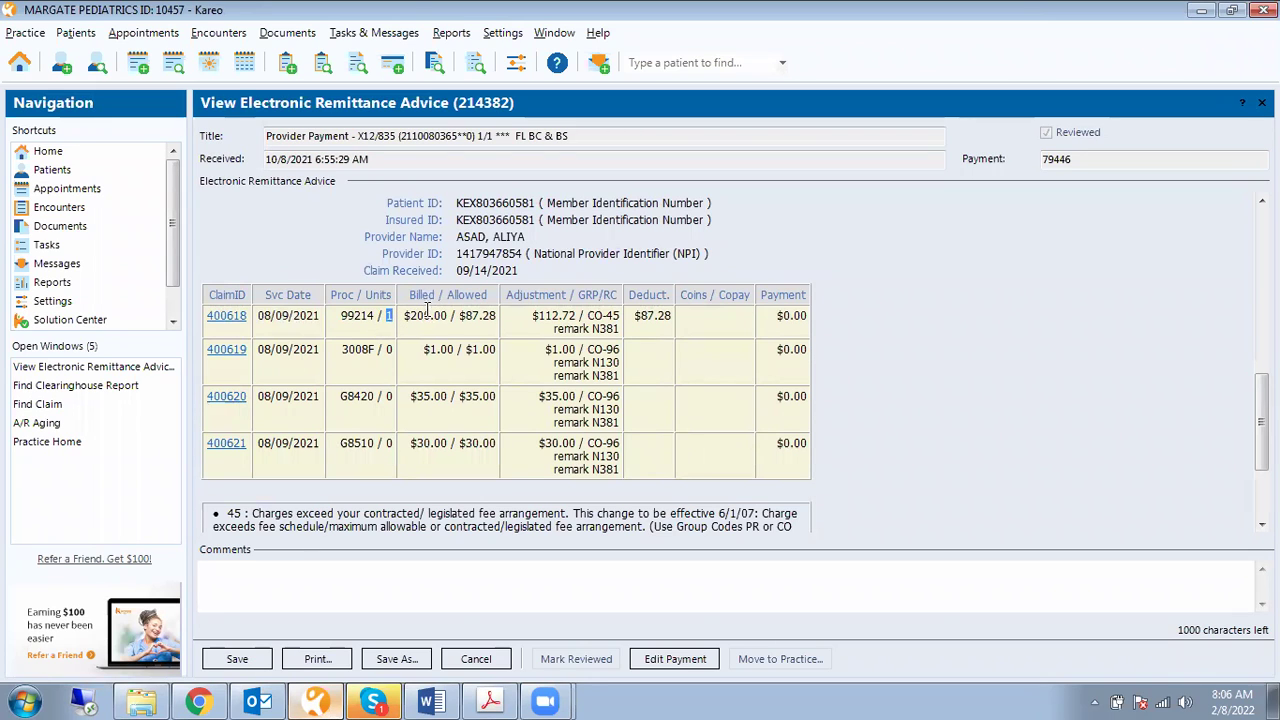
pyautogui.moveTo(410, 316); pyautogui.dragTo(493, 317)
pyautogui.click(464, 316)
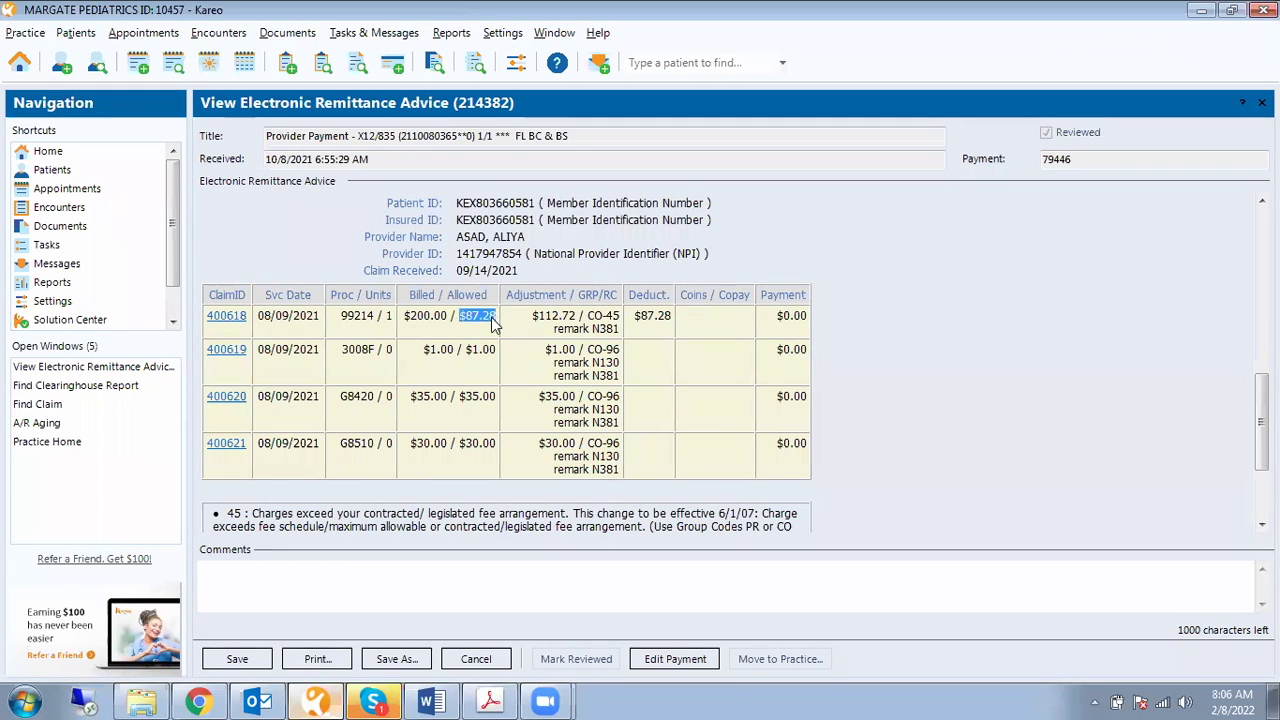
pyautogui.click(491, 317)
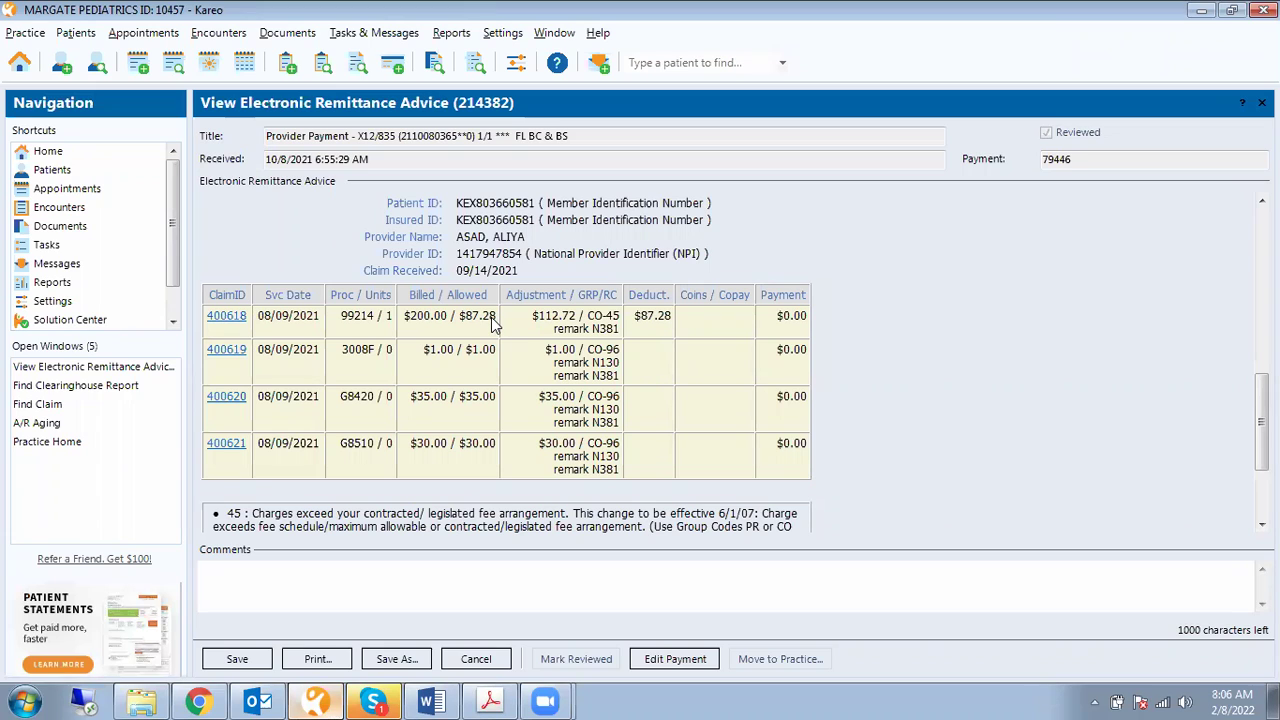
# Compare the adjustment amount on the 99214 service line with its billed and allowed amounts
pyautogui.moveTo(530, 318); pyautogui.dragTo(578, 318)
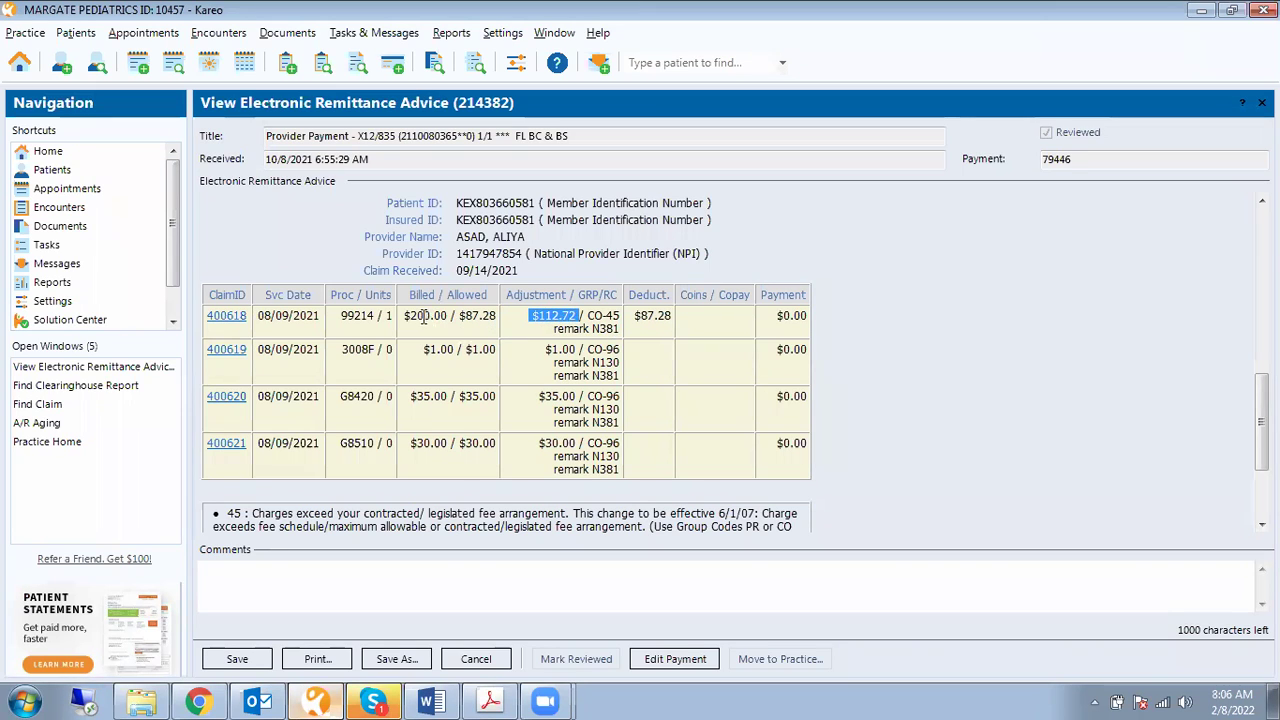
pyautogui.moveTo(461, 317); pyautogui.dragTo(574, 320)
pyautogui.click(524, 328)
pyautogui.click(529, 320)
pyautogui.moveTo(578, 316); pyautogui.dragTo(545, 320)
pyautogui.click(651, 340)
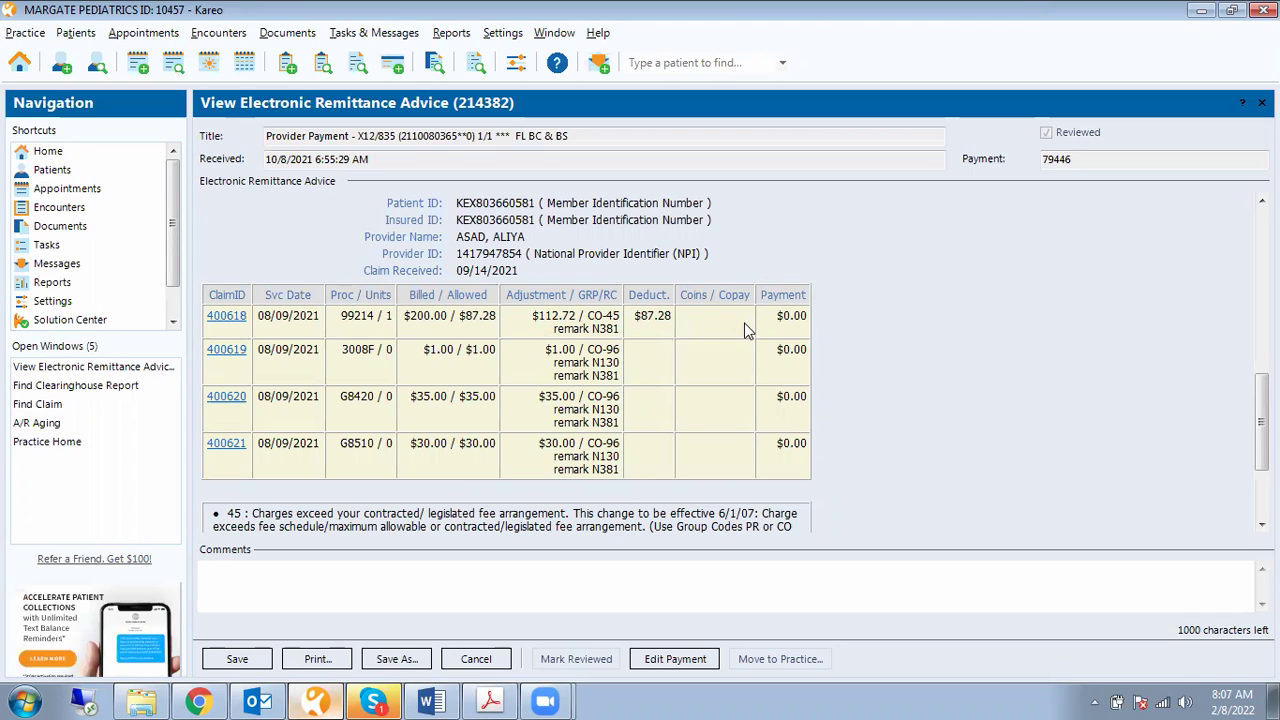
# Compare the payment and deductible amounts on the 99214 service line
pyautogui.moveTo(777, 316); pyautogui.dragTo(806, 316)
pyautogui.click(697, 329)
pyautogui.moveTo(633, 316); pyautogui.dragTo(670, 316)
pyautogui.click(682, 330)
pyautogui.moveTo(637, 316); pyautogui.dragTo(671, 320)
pyautogui.click(676, 334)
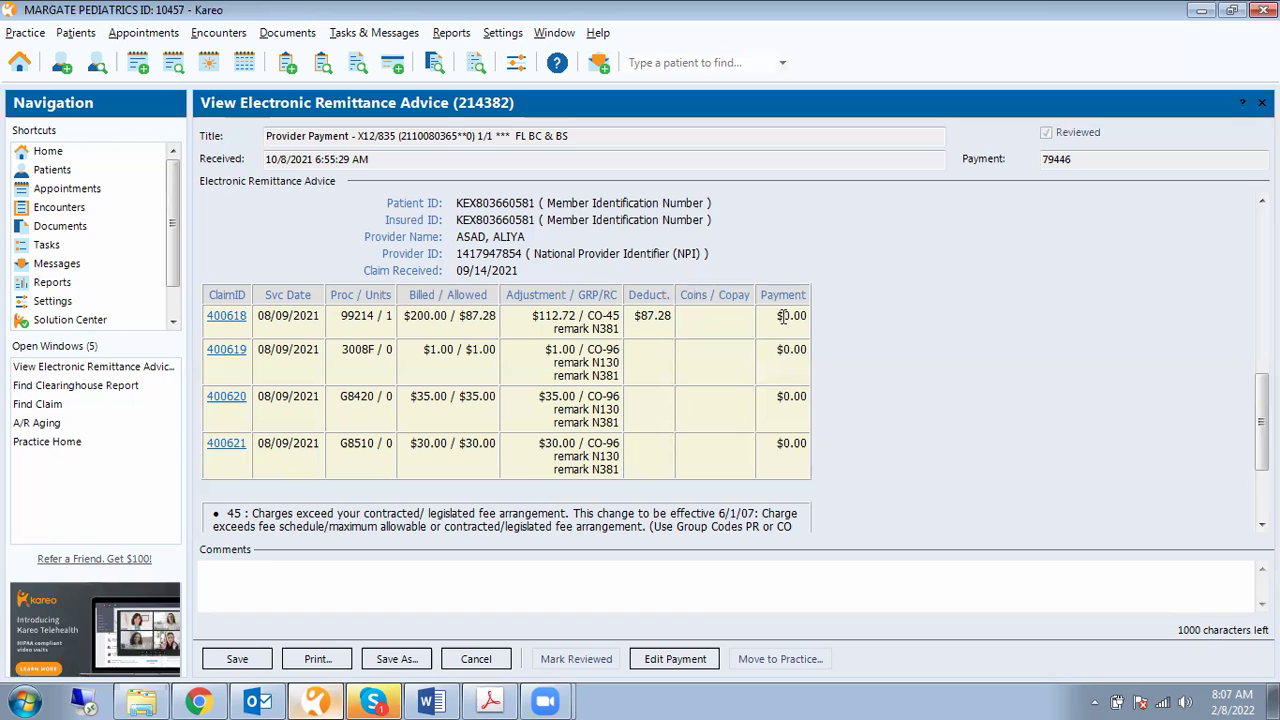
pyautogui.moveTo(778, 314); pyautogui.dragTo(804, 315)
pyautogui.click(697, 322)
pyautogui.moveTo(673, 316); pyautogui.dragTo(632, 318)
pyautogui.click(665, 322)
pyautogui.doubleClick(665, 322)
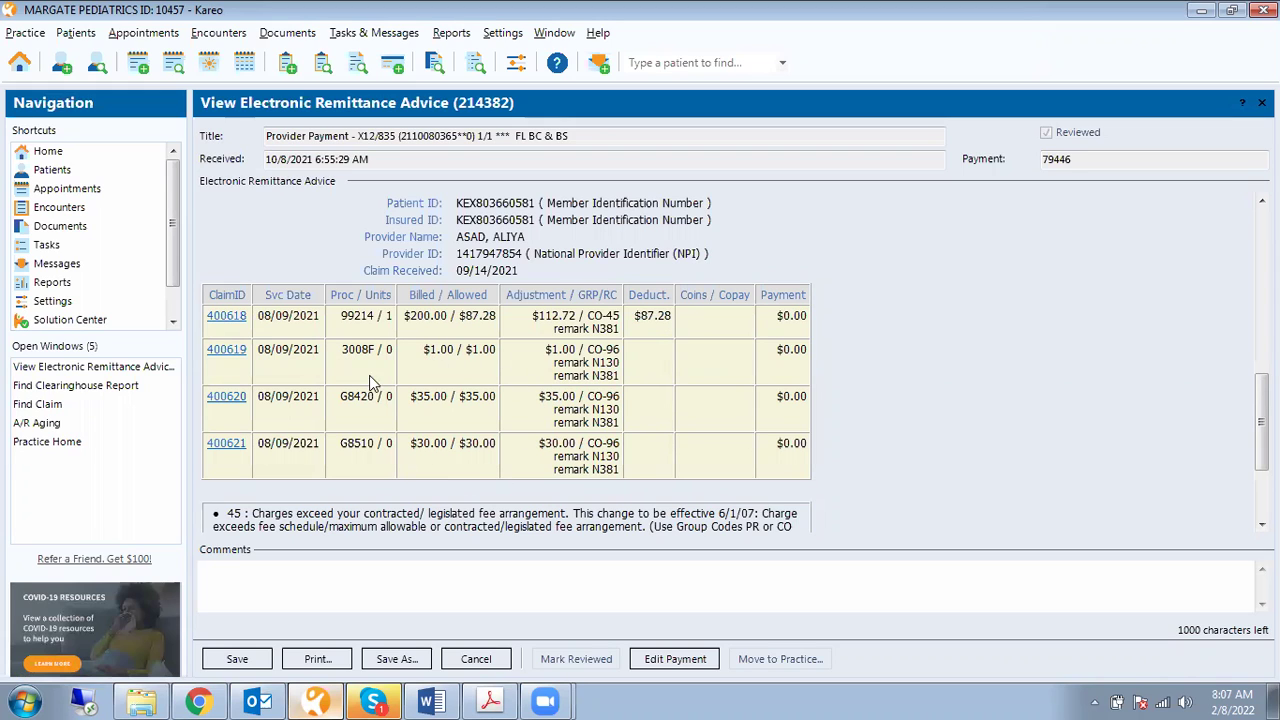
# Examine the adjustment amounts on the 3008F, G8420 and G8510 service lines and the adjustment and remark code descriptions
pyautogui.moveTo(543, 349); pyautogui.dragTo(578, 349)
pyautogui.moveTo(464, 396); pyautogui.dragTo(580, 400)
pyautogui.click(466, 449)
pyautogui.moveTo(468, 449); pyautogui.dragTo(568, 452)
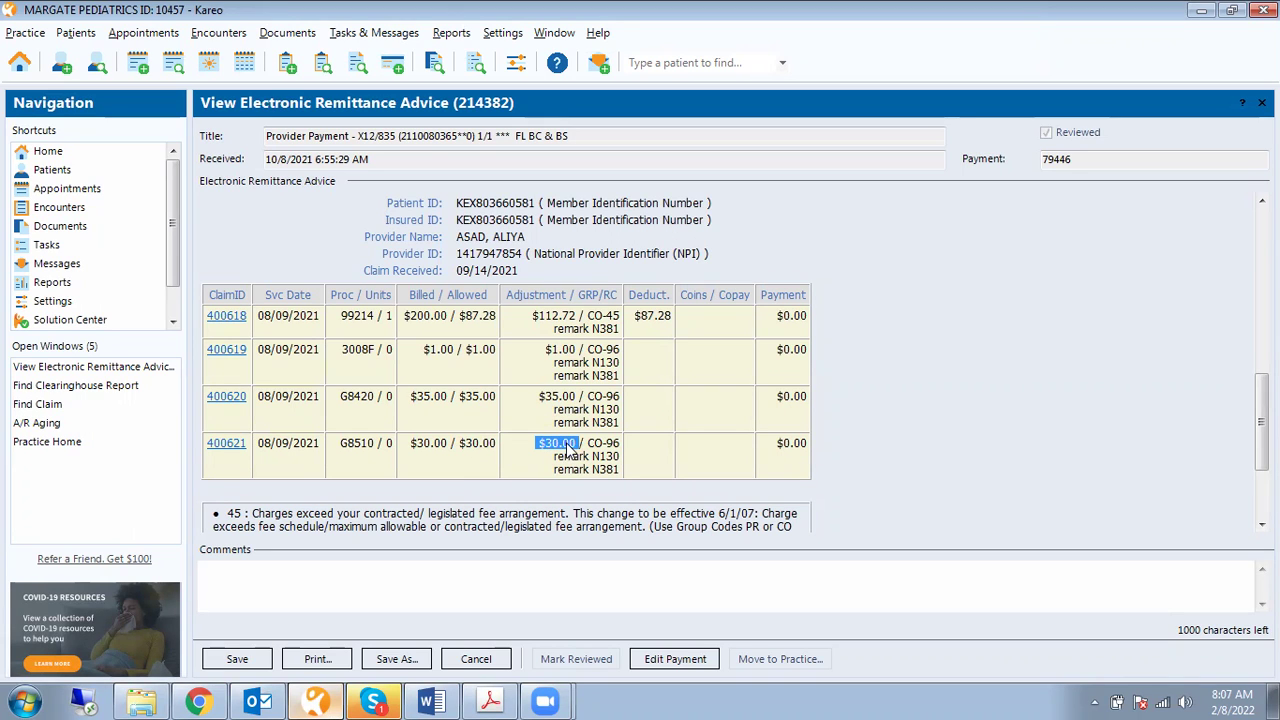
pyautogui.click(683, 398)
pyautogui.scroll(-5, 652, 405)
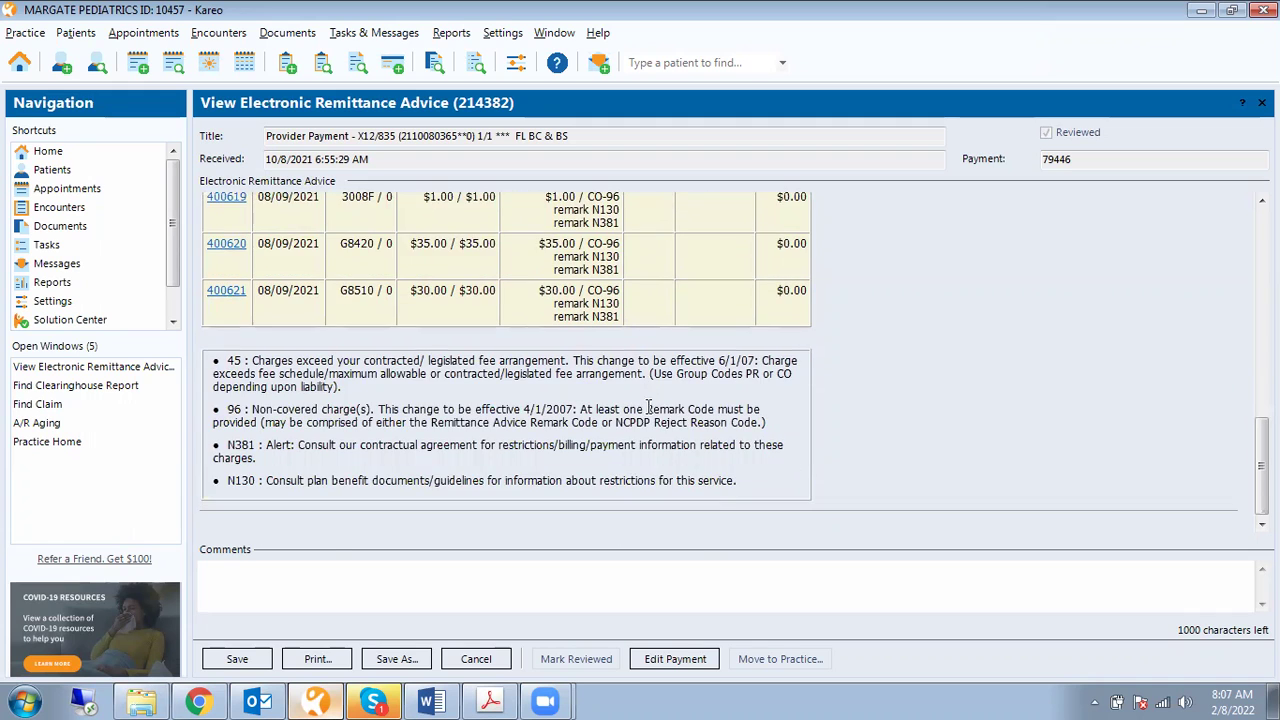
pyautogui.scroll(4, 652, 410)
pyautogui.scroll(2, 679, 404)
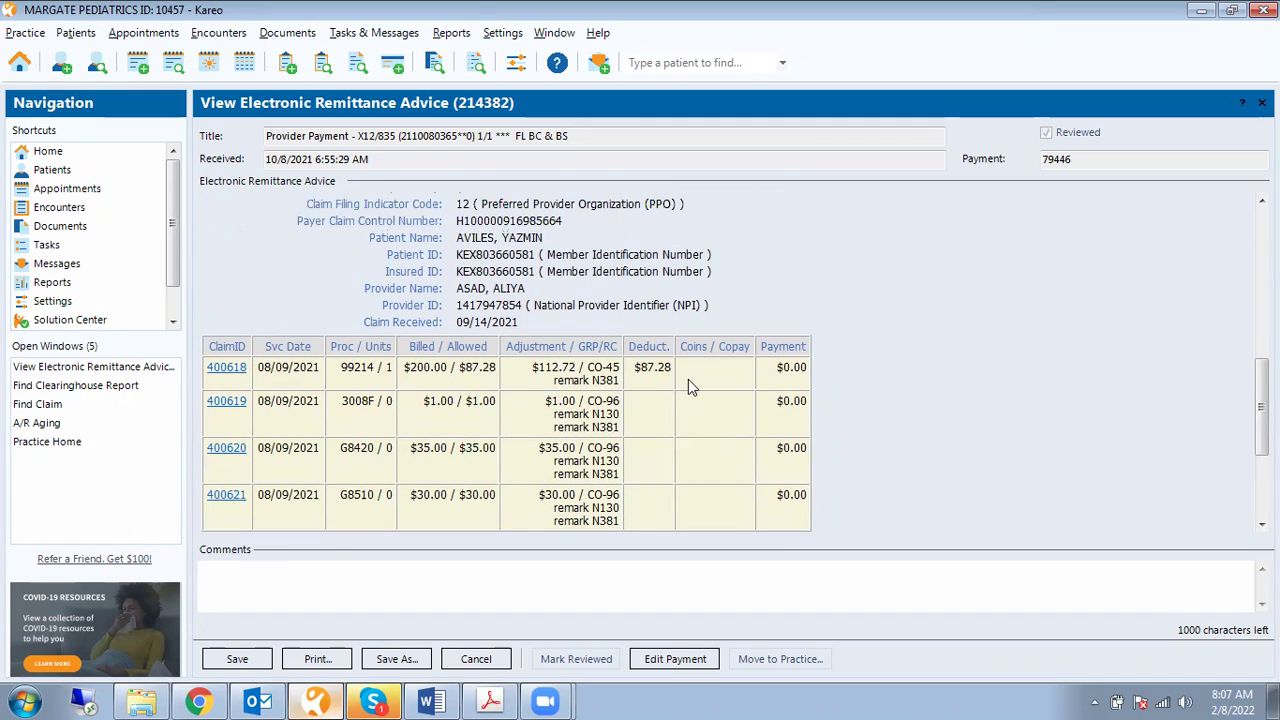
# Recheck the billed, adjustment, payment and deductible amounts on the 99214 service line
pyautogui.scroll(-1, 688, 381)
pyautogui.scroll(1, 688, 381)
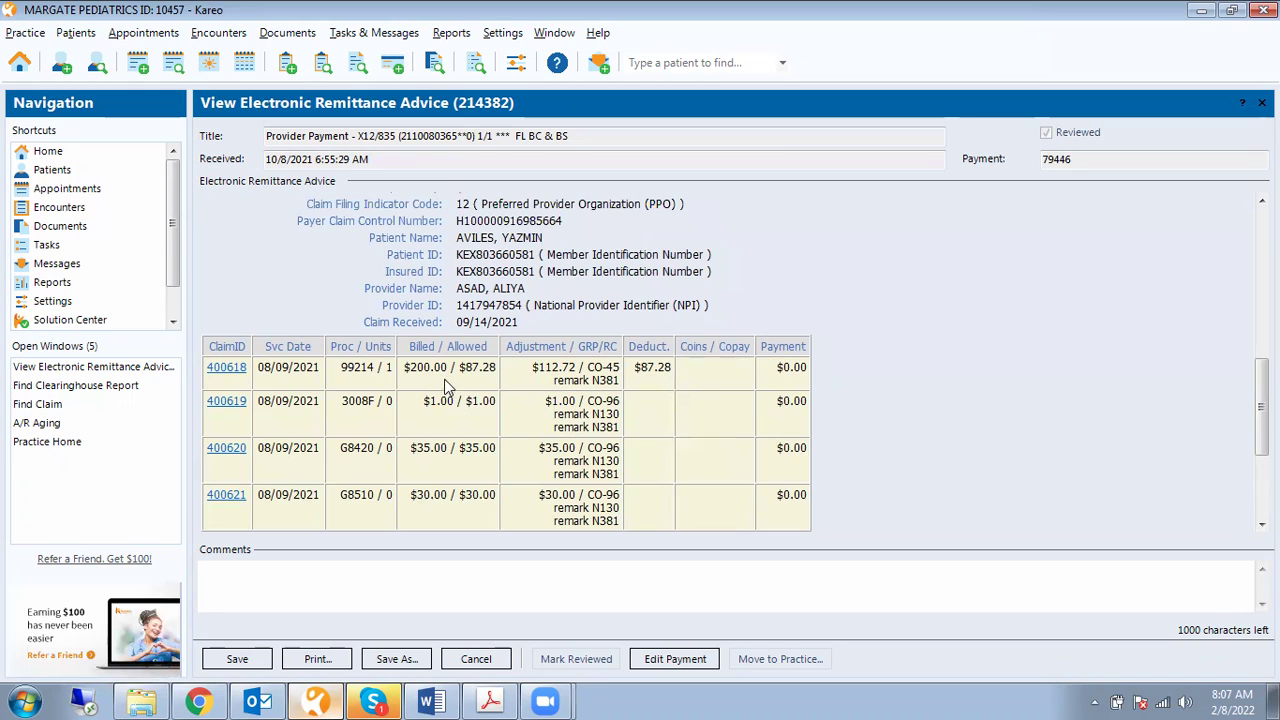
pyautogui.moveTo(404, 366); pyautogui.dragTo(565, 381)
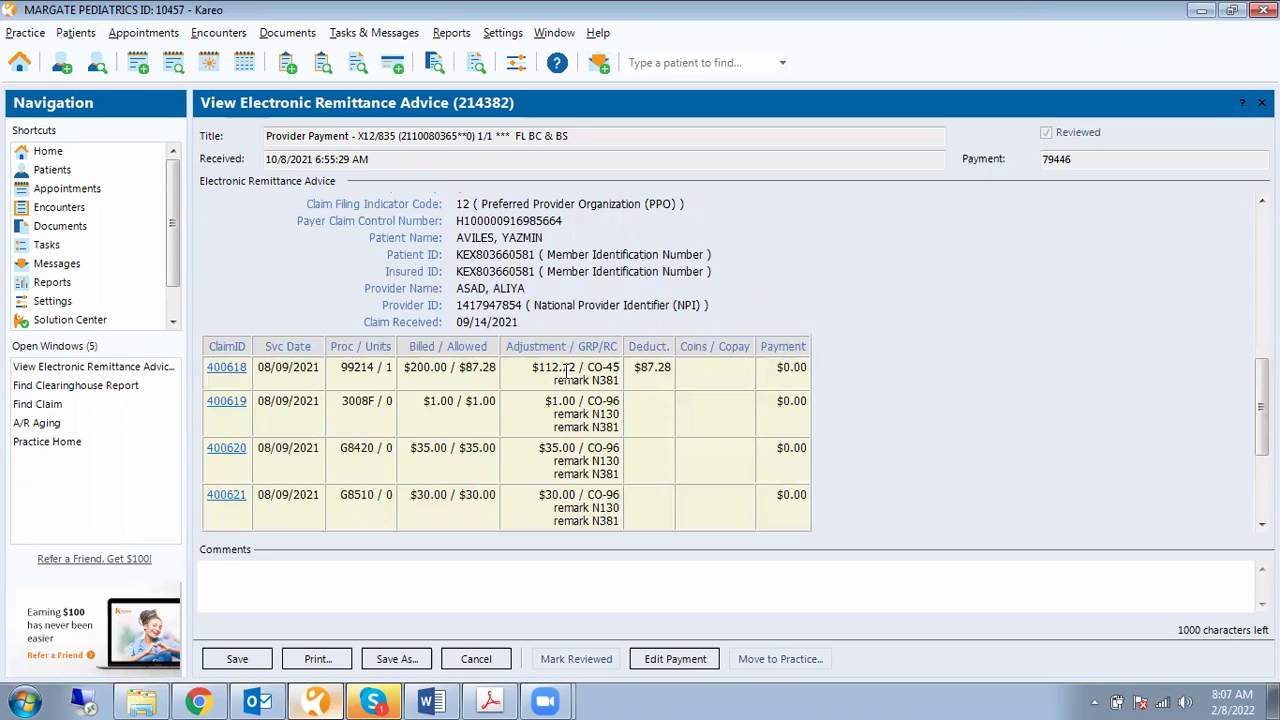
pyautogui.moveTo(776, 367); pyautogui.dragTo(810, 368)
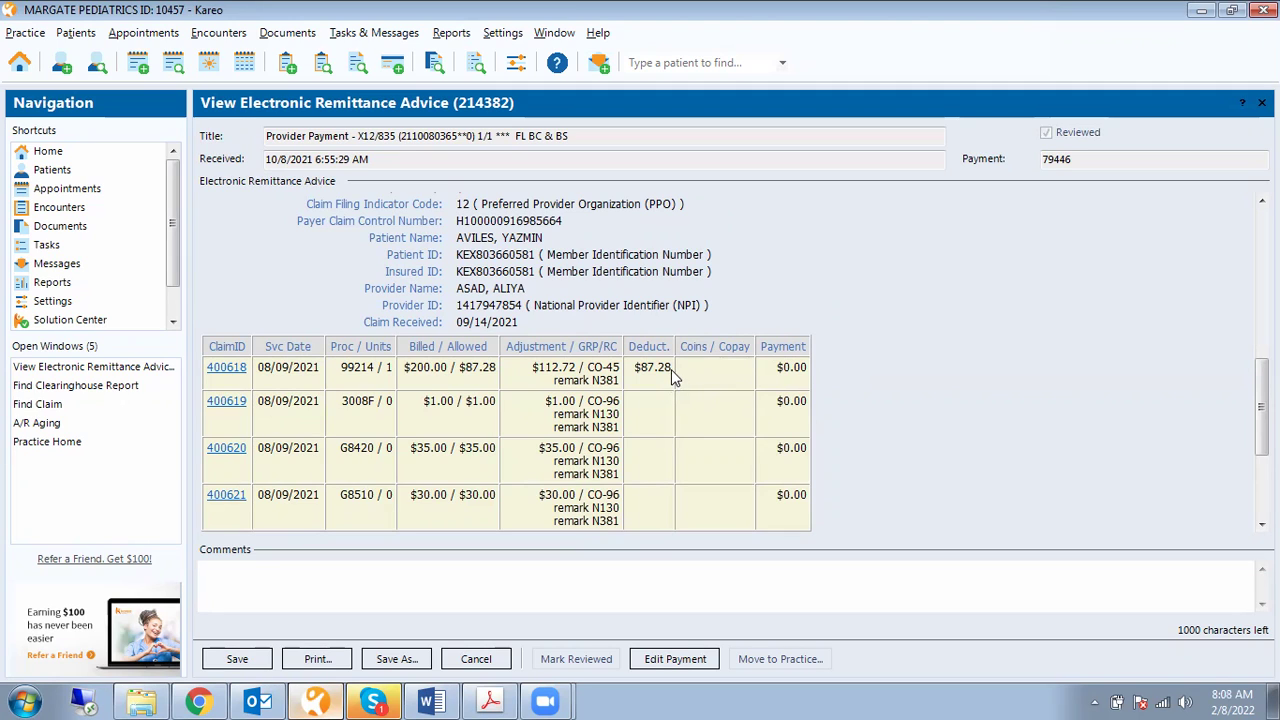
pyautogui.moveTo(636, 367); pyautogui.dragTo(671, 369)
pyautogui.click(377, 701)
pyautogui.click(377, 701)
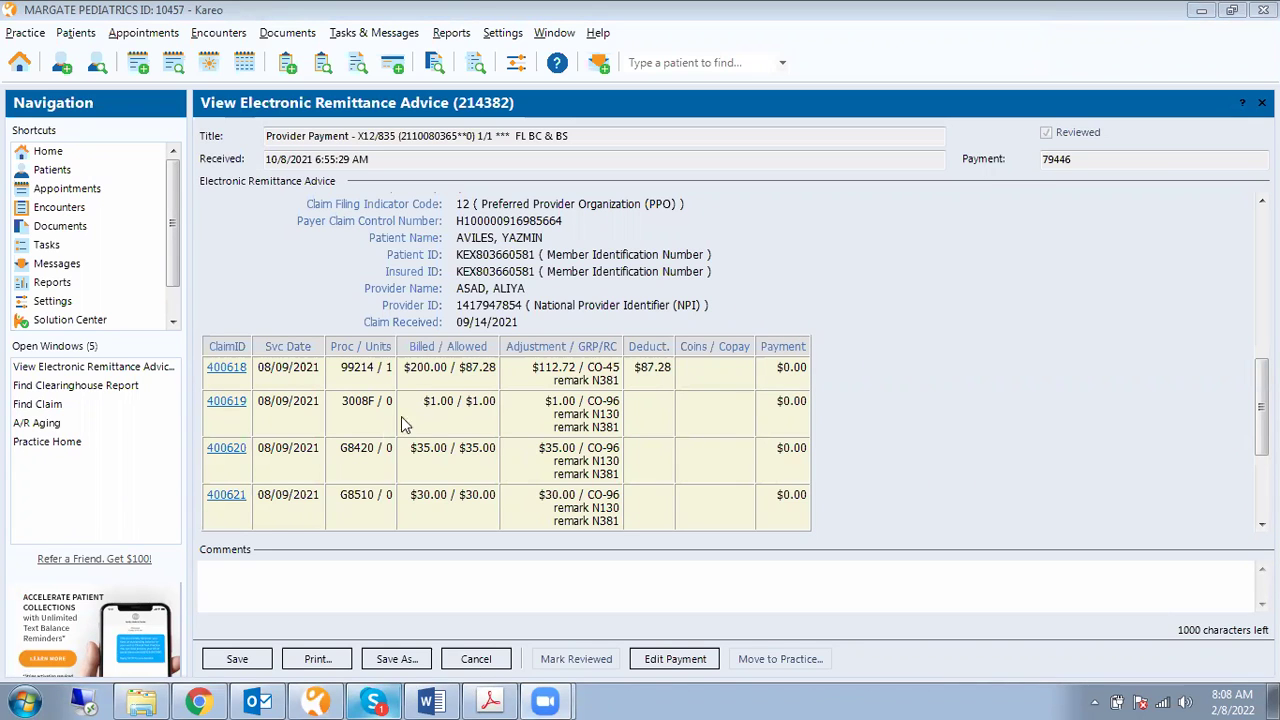
# Look back over the remittance's transaction, payer, payee and claim sections
pyautogui.scroll(2, 459, 400)
pyautogui.scroll(1, 459, 400)
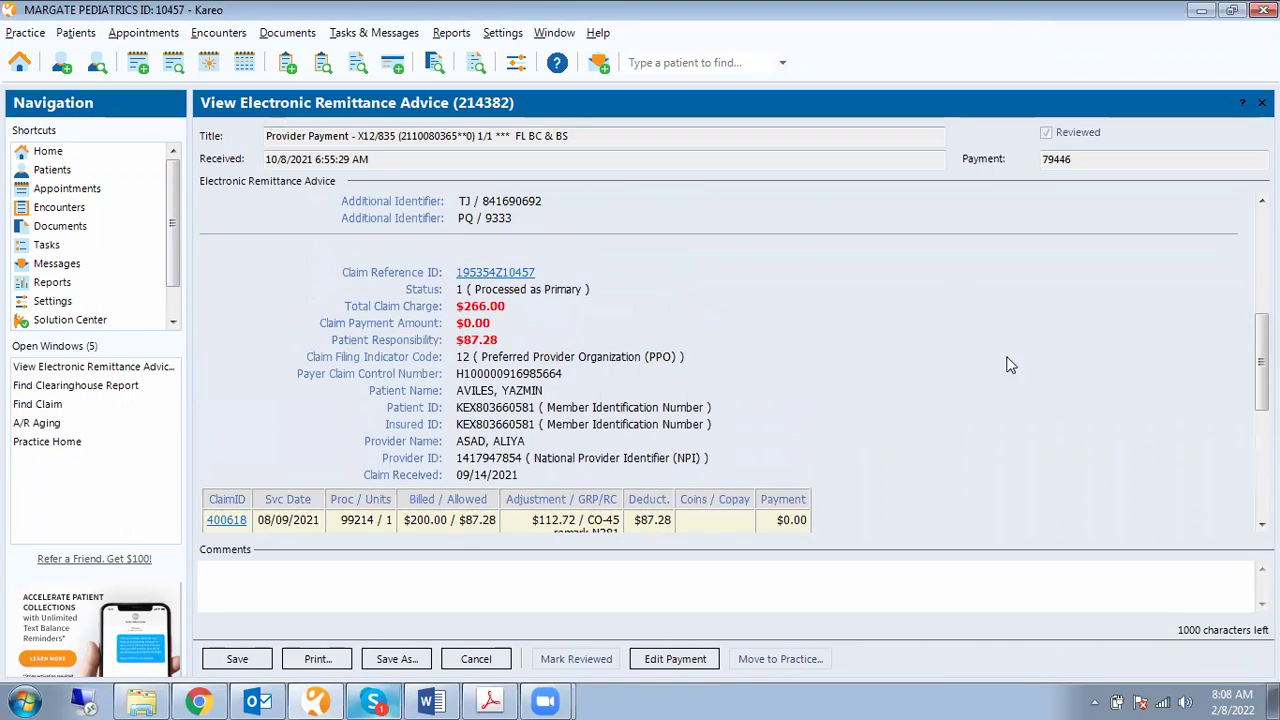
pyautogui.scroll(5, 707, 367)
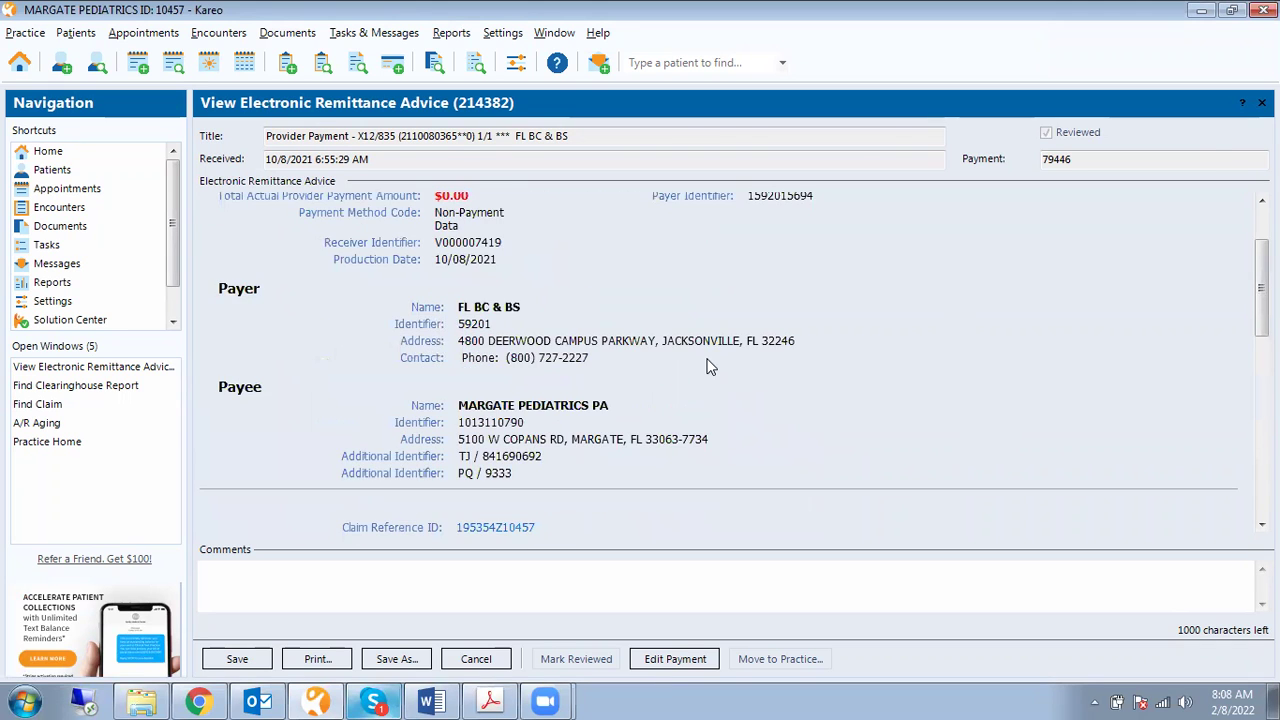
pyautogui.scroll(2, 707, 367)
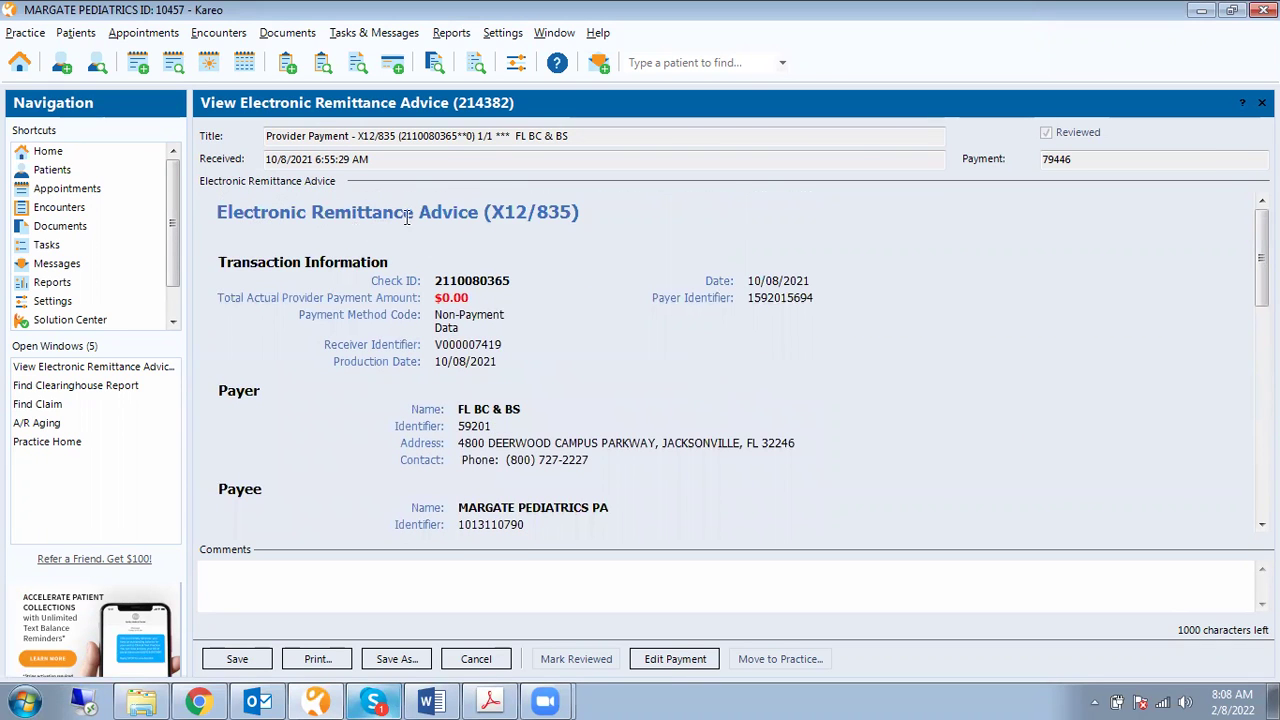
pyautogui.scroll(-18, 519, 245)
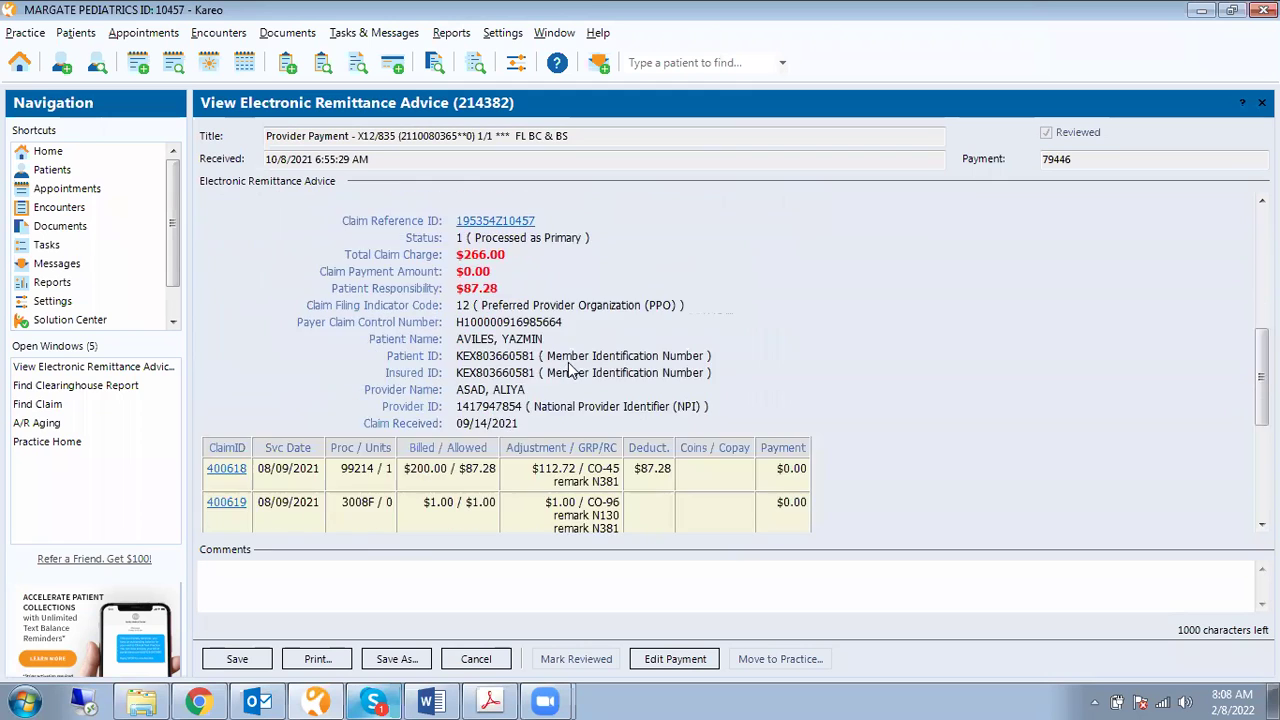
pyautogui.scroll(1, 569, 364)
# Close this remittance and open FL BC & BS remittance 215309, with the $134.35 payment
pyautogui.press('Escape')
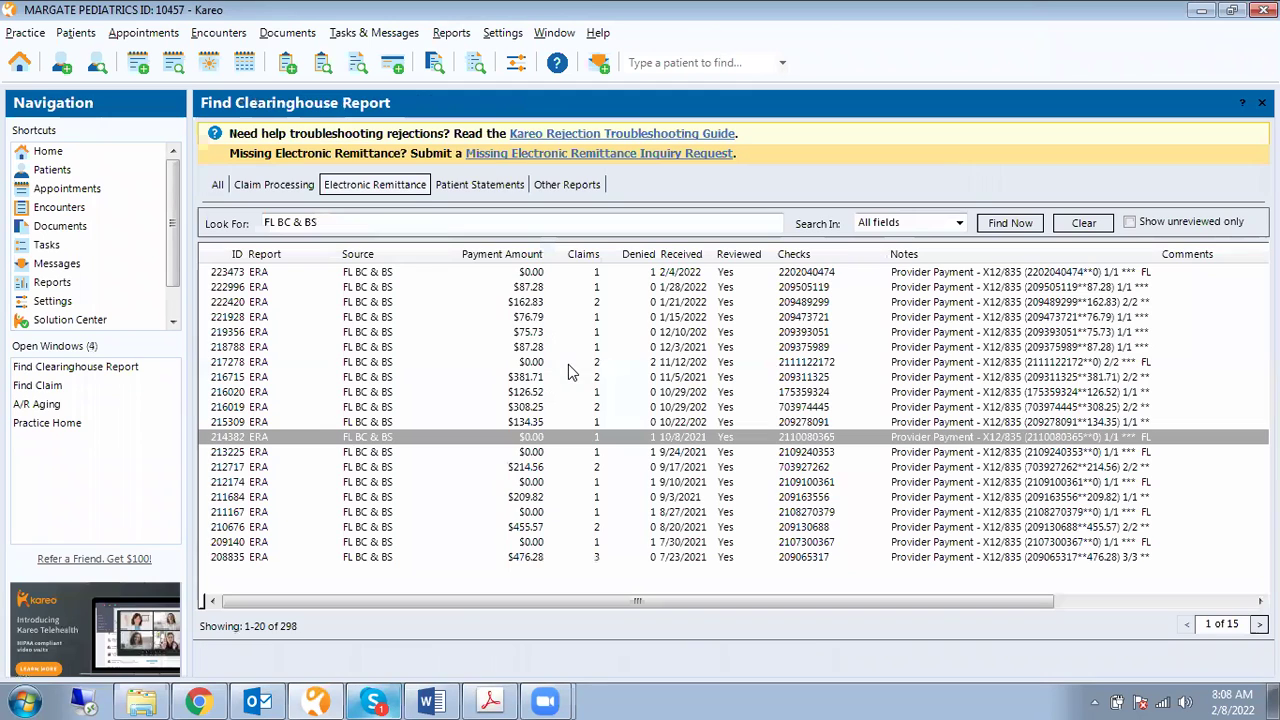
pyautogui.click(514, 423)
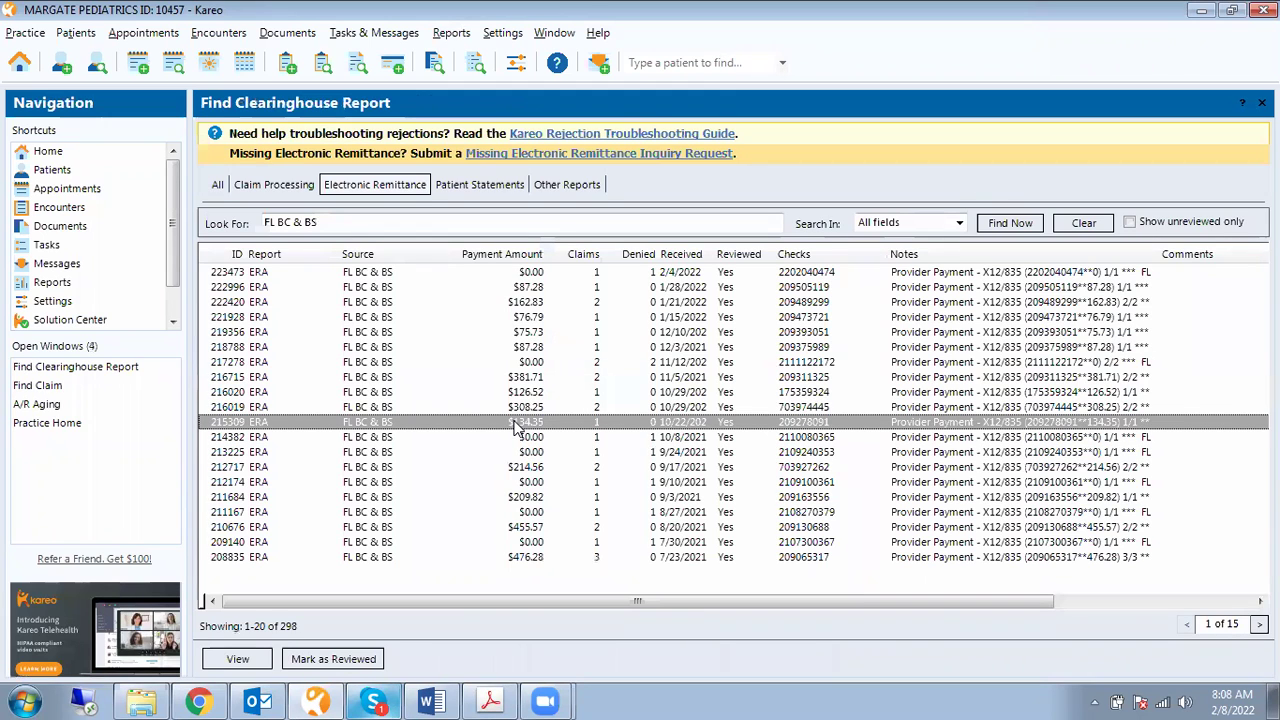
pyautogui.doubleClick(513, 423)
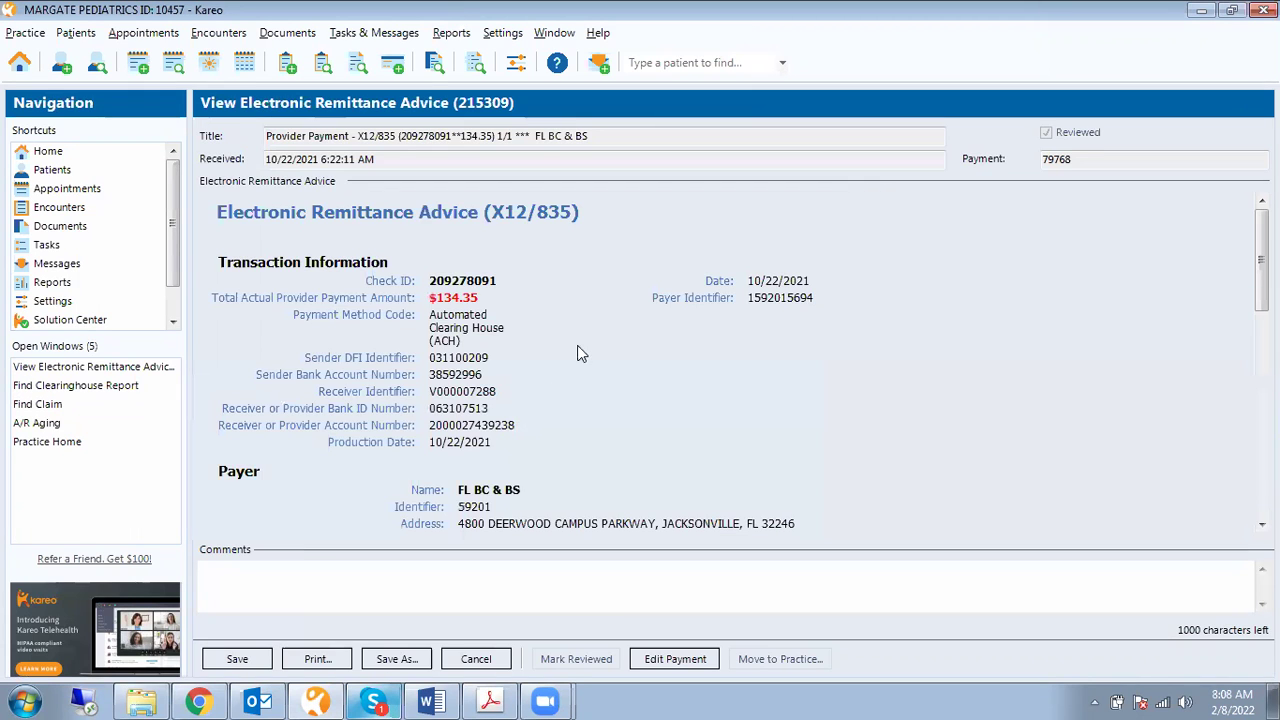
# Examine the procedure codes and billed amounts on the three service lines dated 10/12/2021
pyautogui.scroll(-6, 568, 341)
pyautogui.scroll(-5, 568, 330)
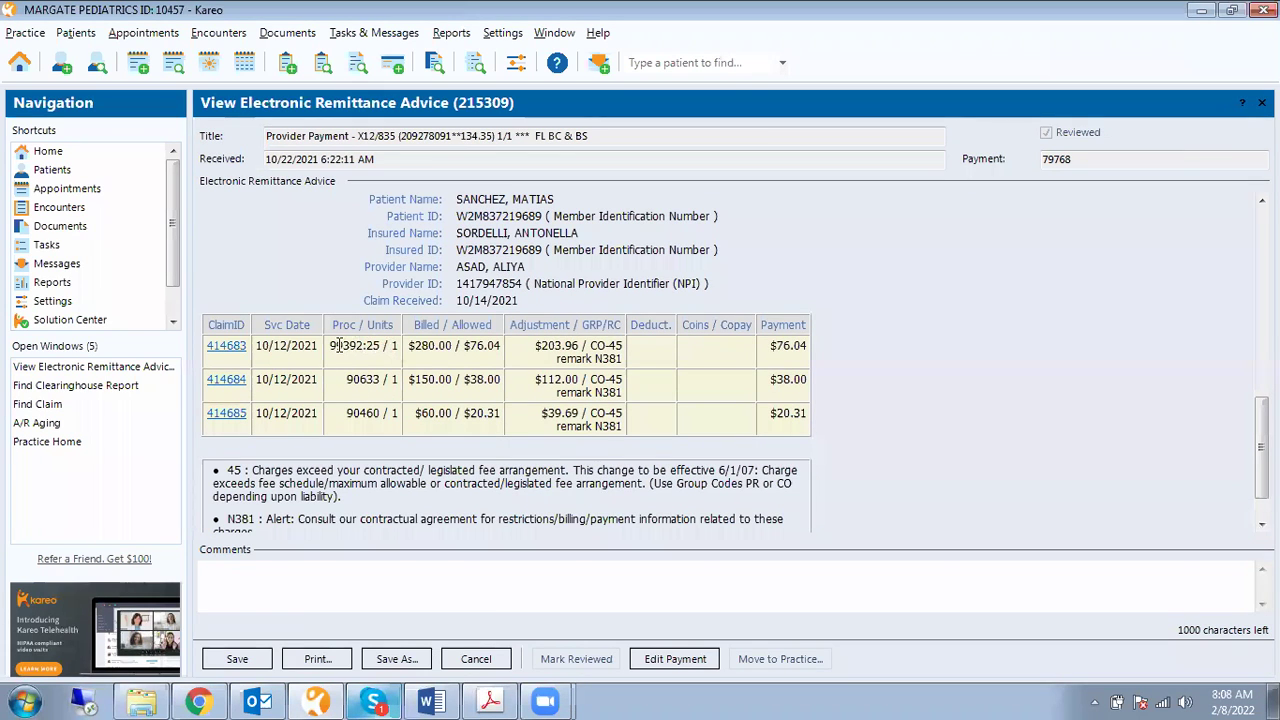
pyautogui.moveTo(331, 345); pyautogui.dragTo(386, 415)
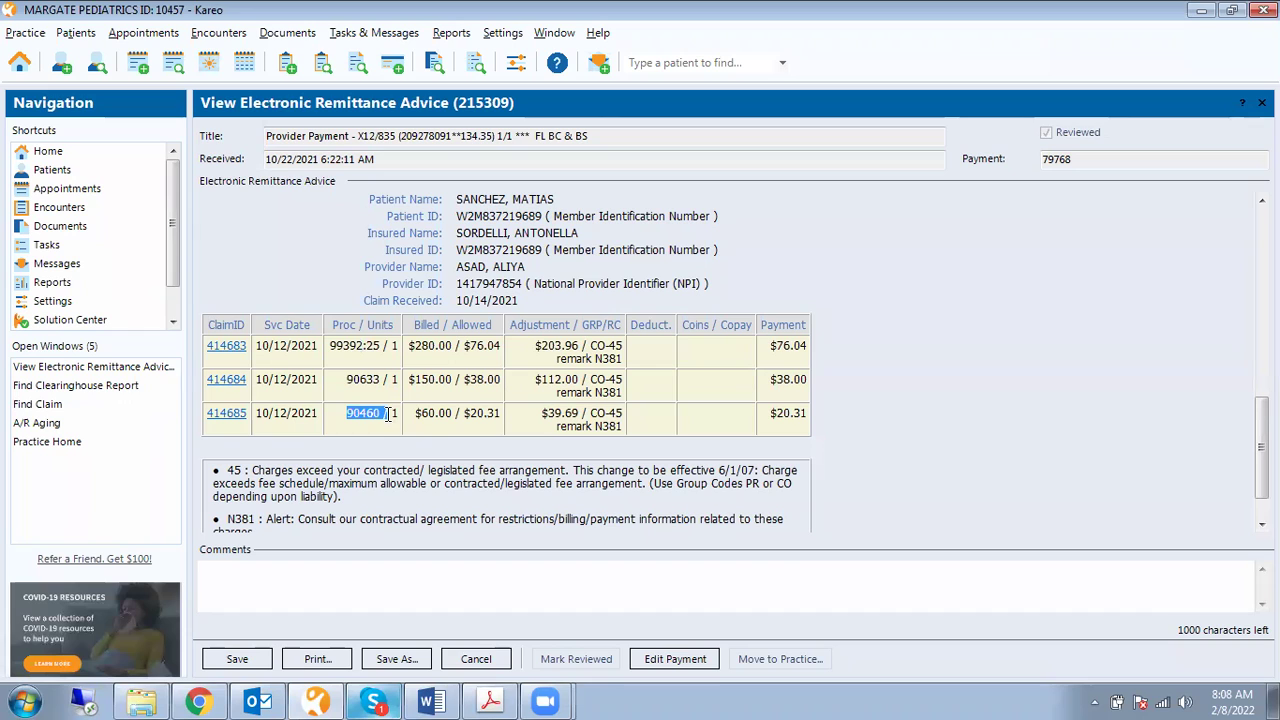
pyautogui.click(454, 347)
pyautogui.moveTo(411, 346); pyautogui.dragTo(442, 414)
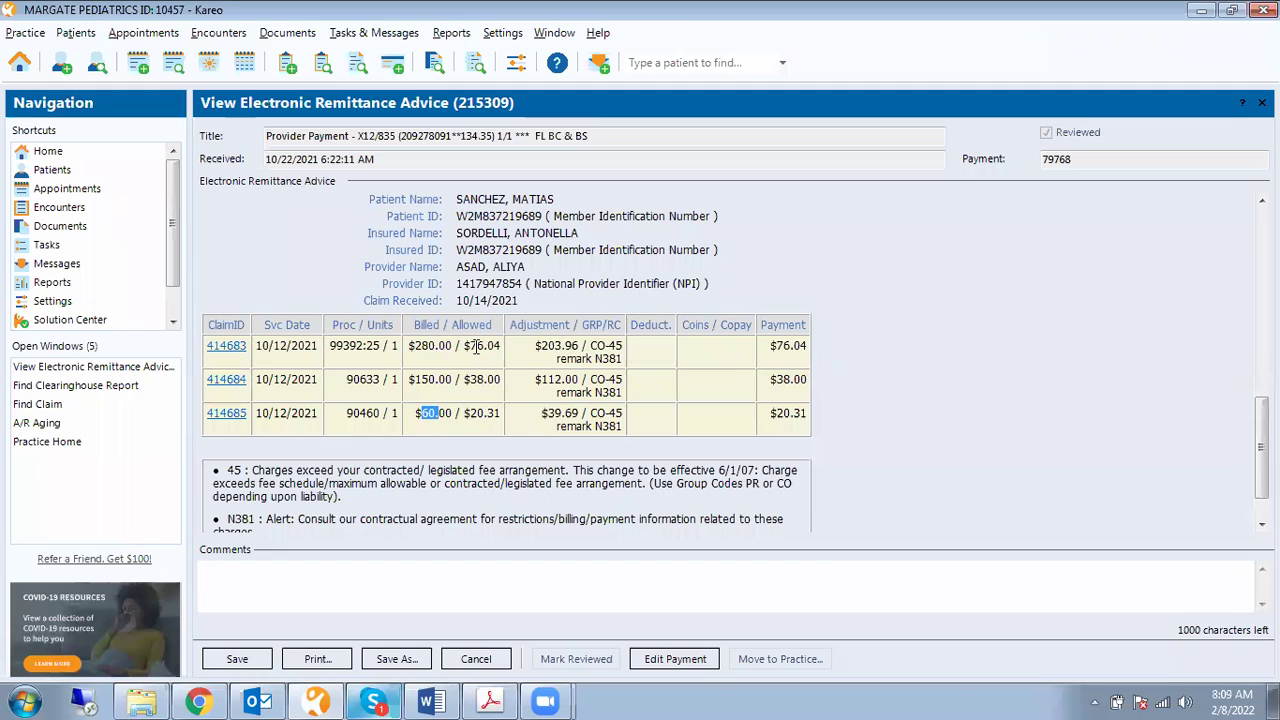
# Compare the allowed amount with the payment on the 99392 service line
pyautogui.moveTo(470, 346); pyautogui.dragTo(498, 347)
pyautogui.moveTo(775, 346); pyautogui.dragTo(808, 347)
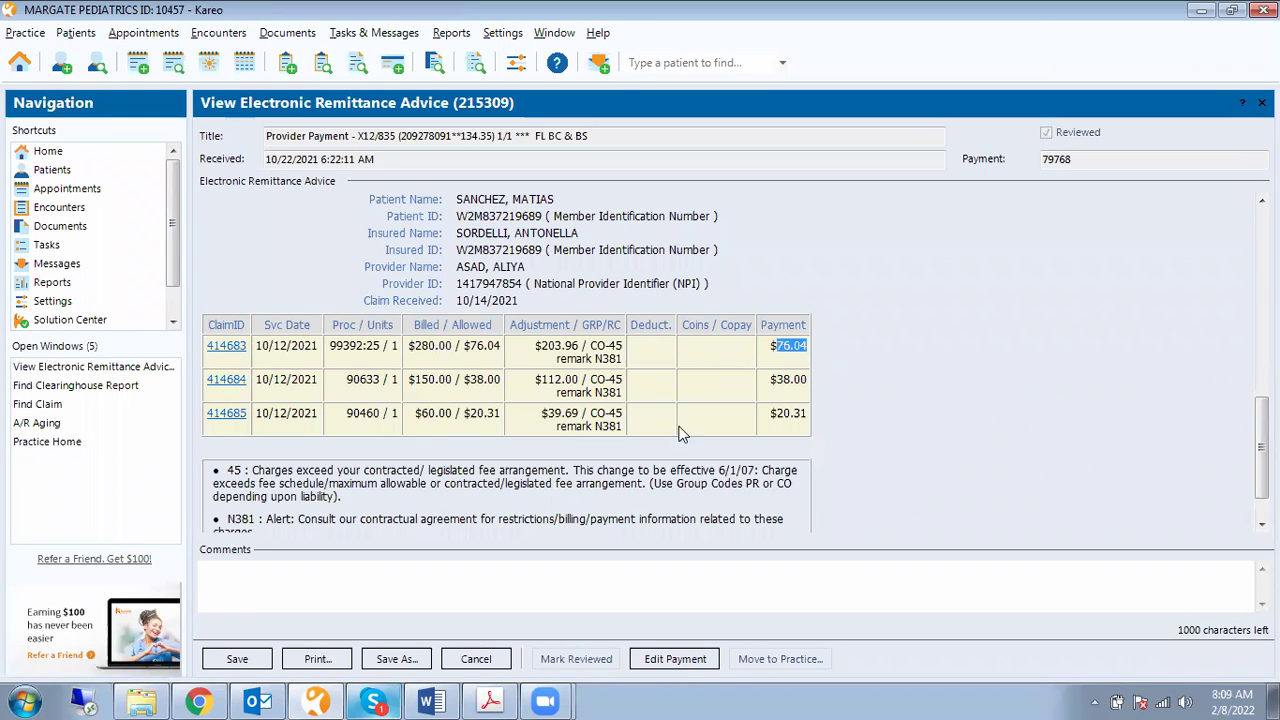
pyautogui.moveTo(462, 346); pyautogui.dragTo(501, 347)
pyautogui.moveTo(776, 346); pyautogui.dragTo(808, 348)
# Compare the allowed amounts with the payments on the 90633 and 90460 service lines
pyautogui.moveTo(464, 380); pyautogui.dragTo(494, 380)
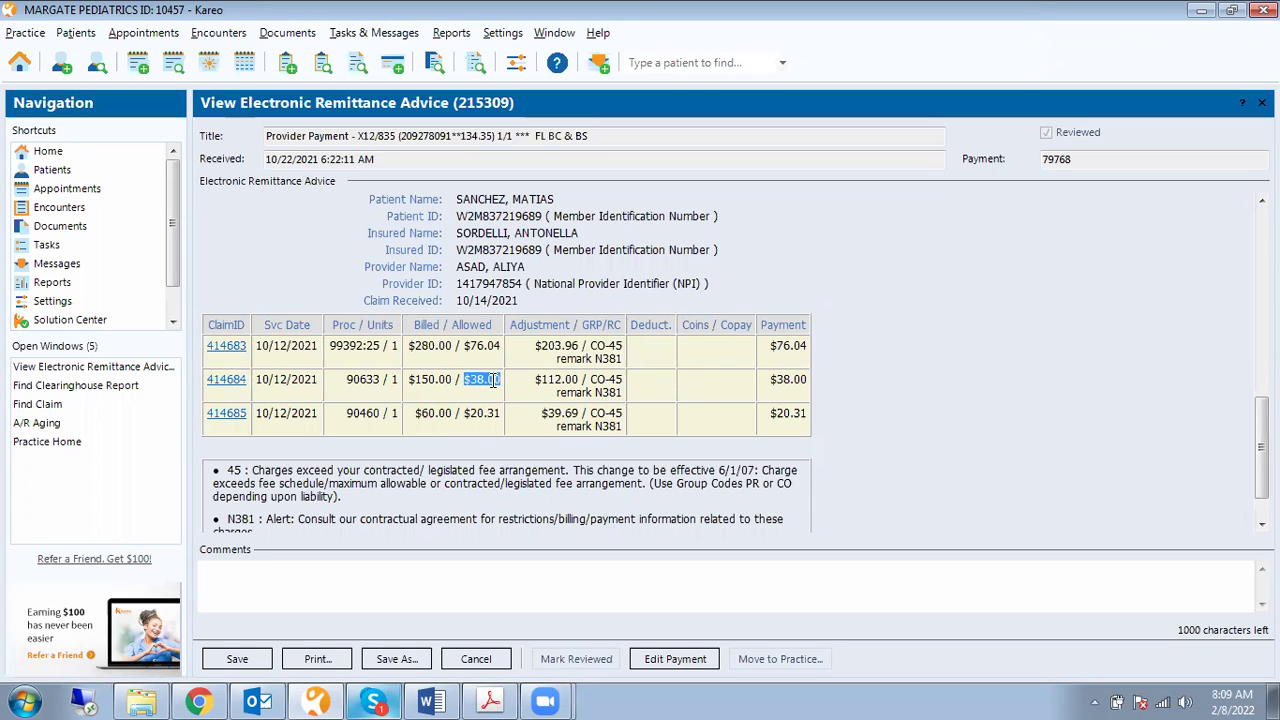
pyautogui.moveTo(777, 380); pyautogui.dragTo(794, 380)
pyautogui.moveTo(470, 415); pyautogui.dragTo(508, 418)
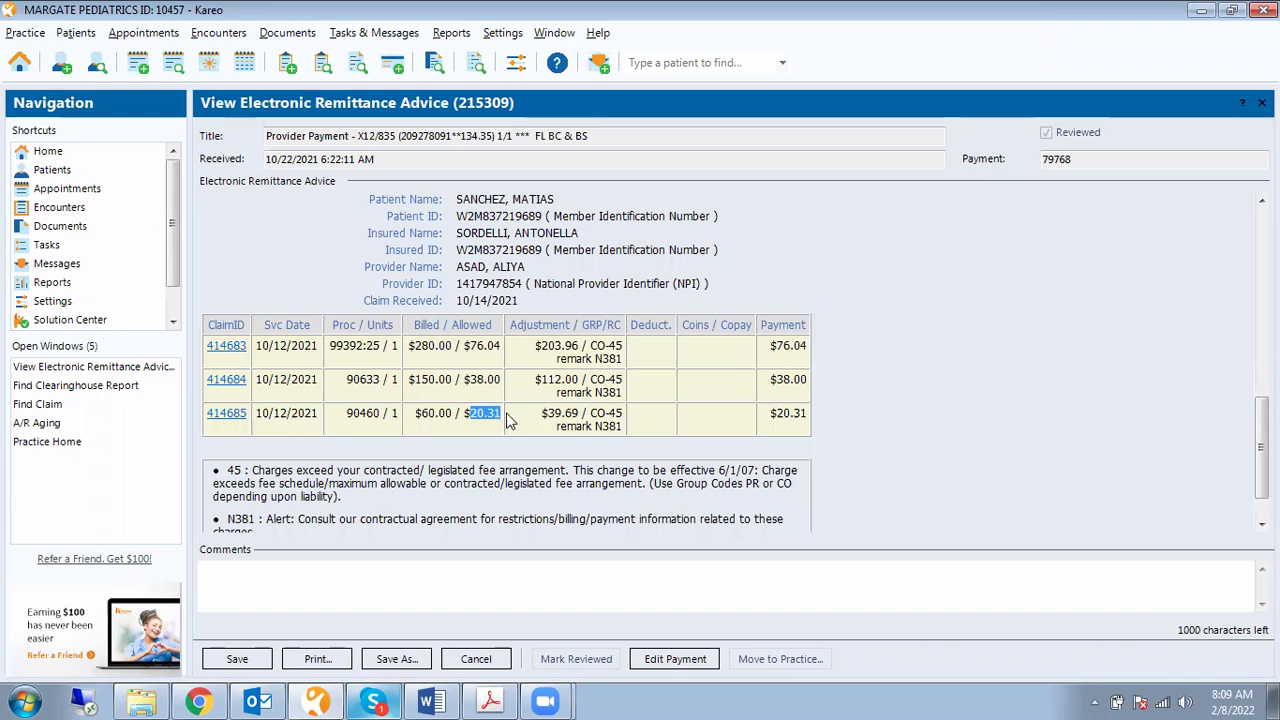
pyautogui.moveTo(771, 413); pyautogui.dragTo(826, 422)
pyautogui.click(826, 422)
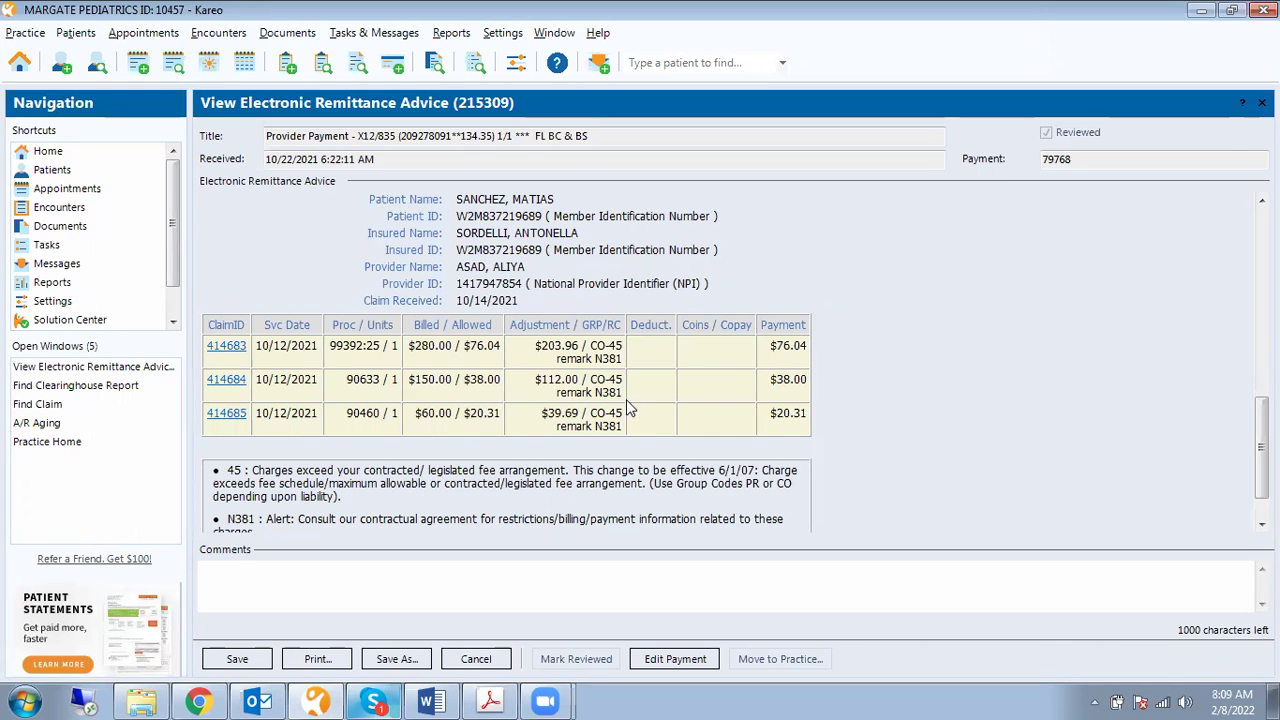
# Review the claim's charge, payment and identifying details alongside its service lines, and close the remittance
pyautogui.scroll(3, 630, 410)
pyautogui.scroll(-2, 600, 380)
pyautogui.scroll(2, 595, 375)
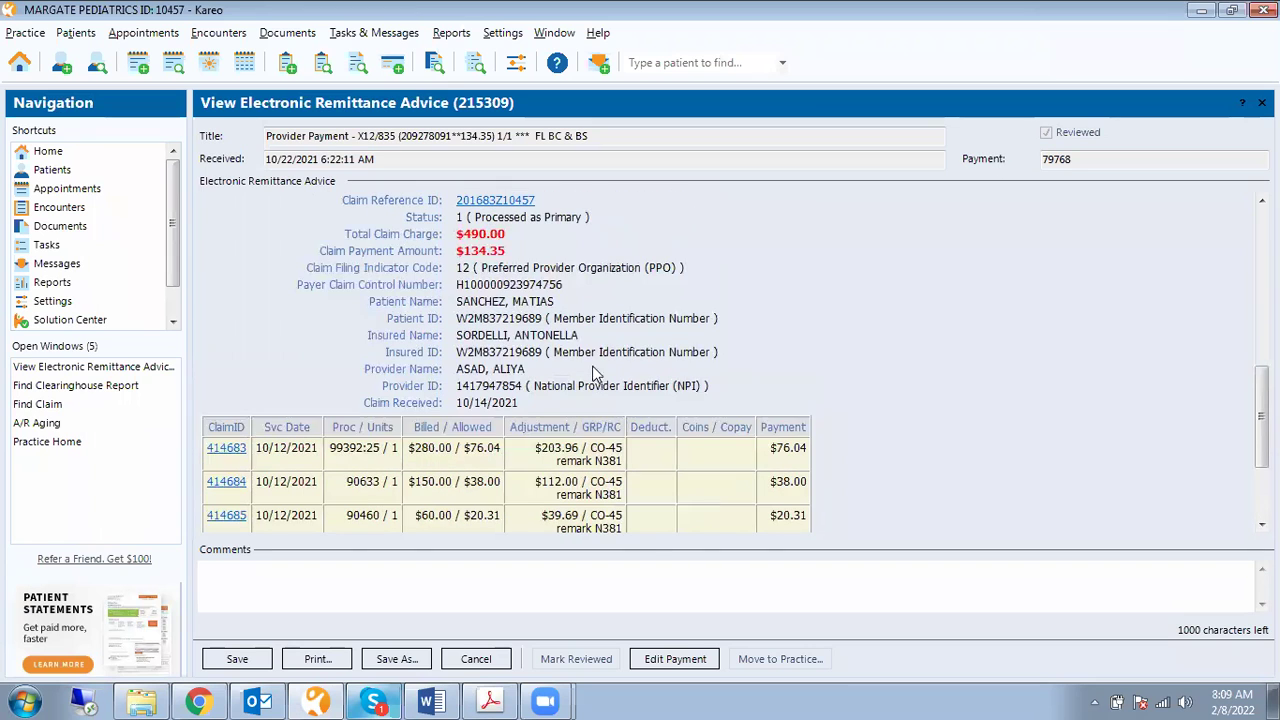
pyautogui.scroll(-1, 595, 370)
pyautogui.scroll(-1, 592, 356)
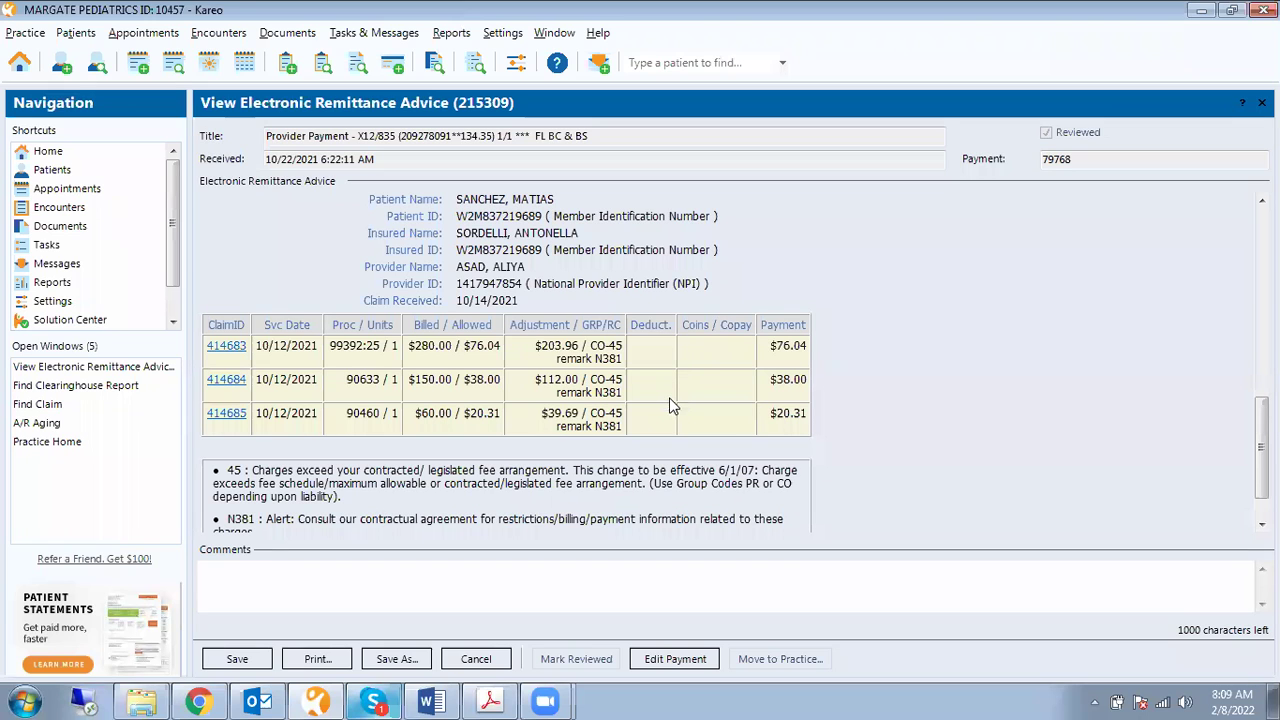
pyautogui.scroll(3, 669, 399)
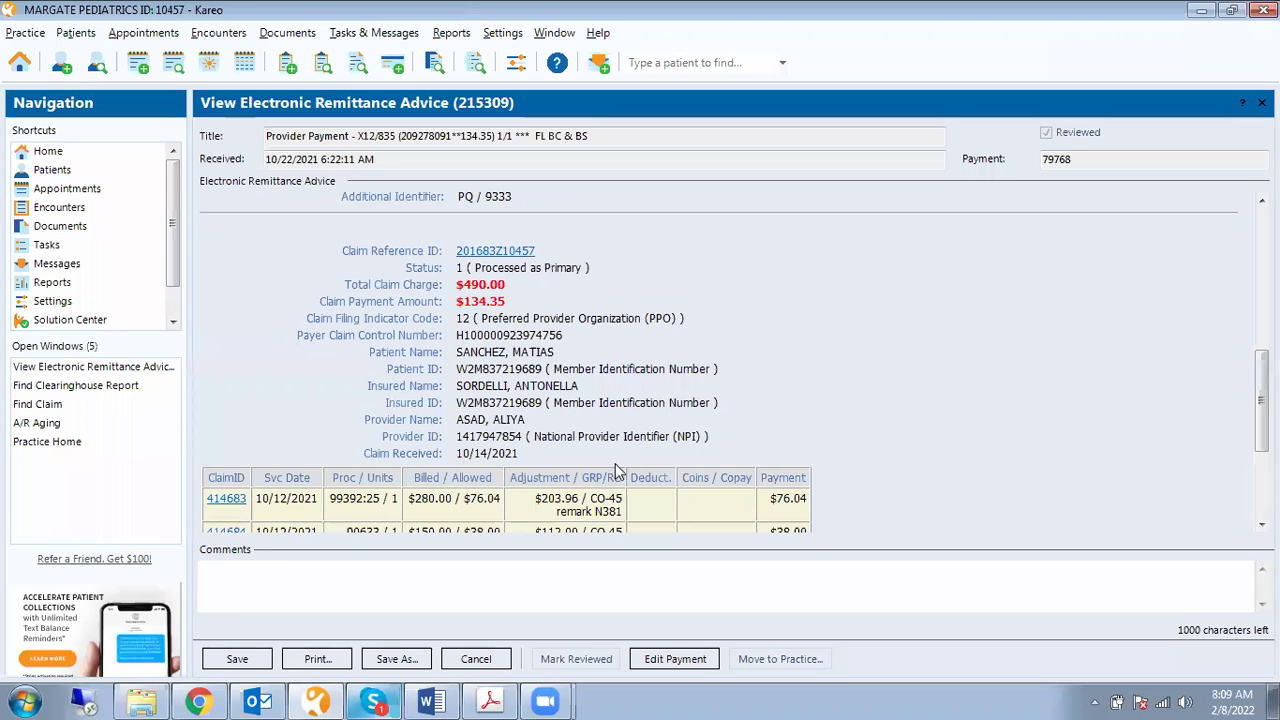
pyautogui.scroll(-2, 640, 425)
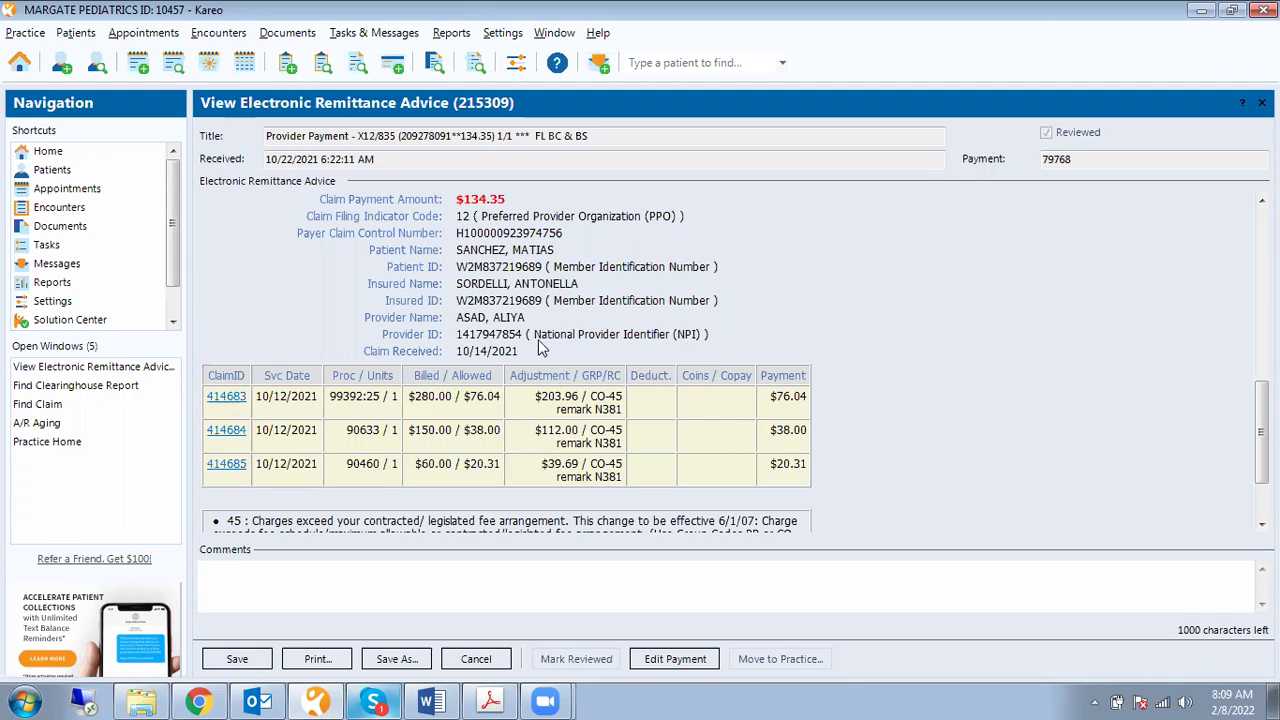
pyautogui.press('Escape')
pyautogui.click(565, 377)
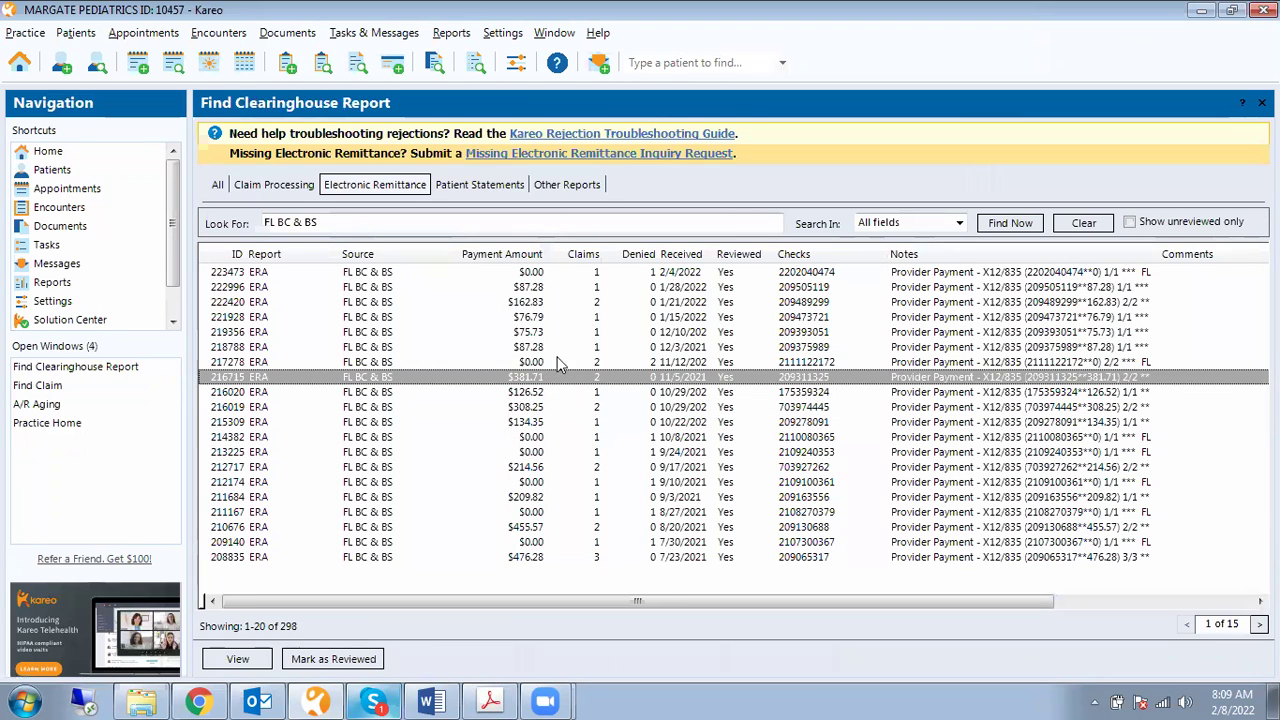
# Switch to Windows Explorer and open the Scanning > 2022 > EOBs folder under Margate Peds
pyautogui.click(143, 701)
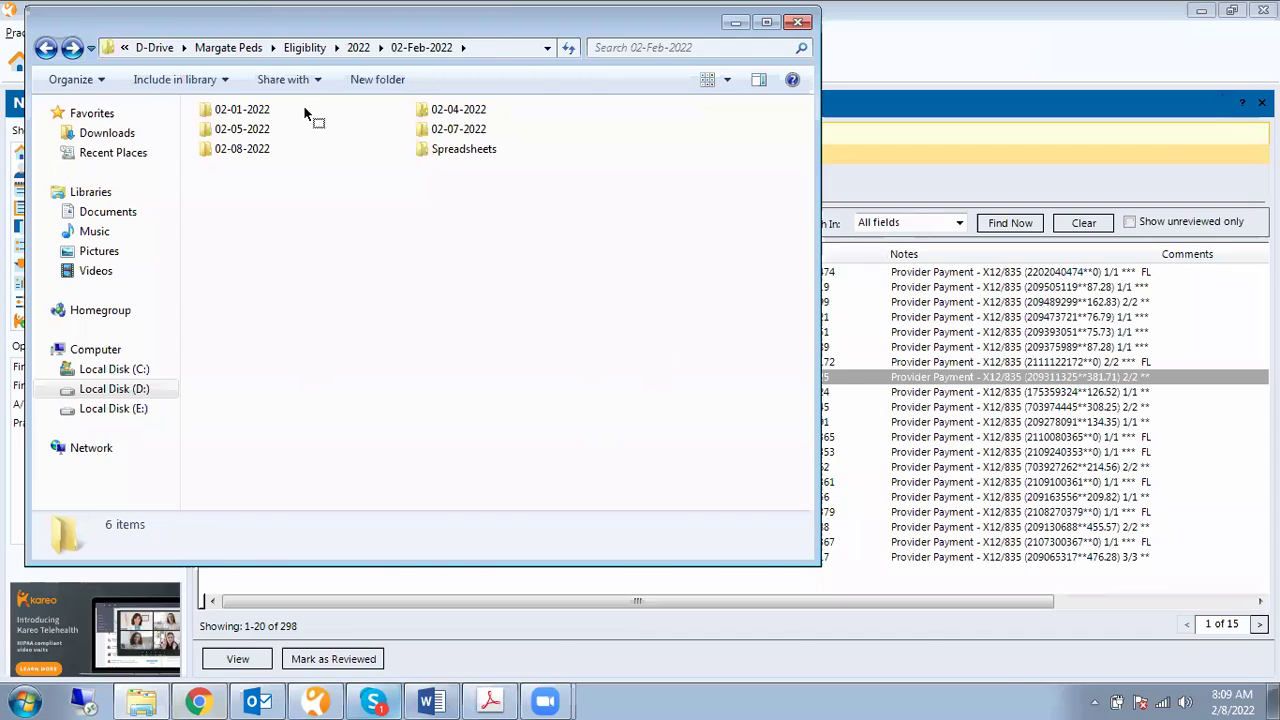
pyautogui.hotkey('alt', 'Tab')
pyautogui.click(1190, 22)
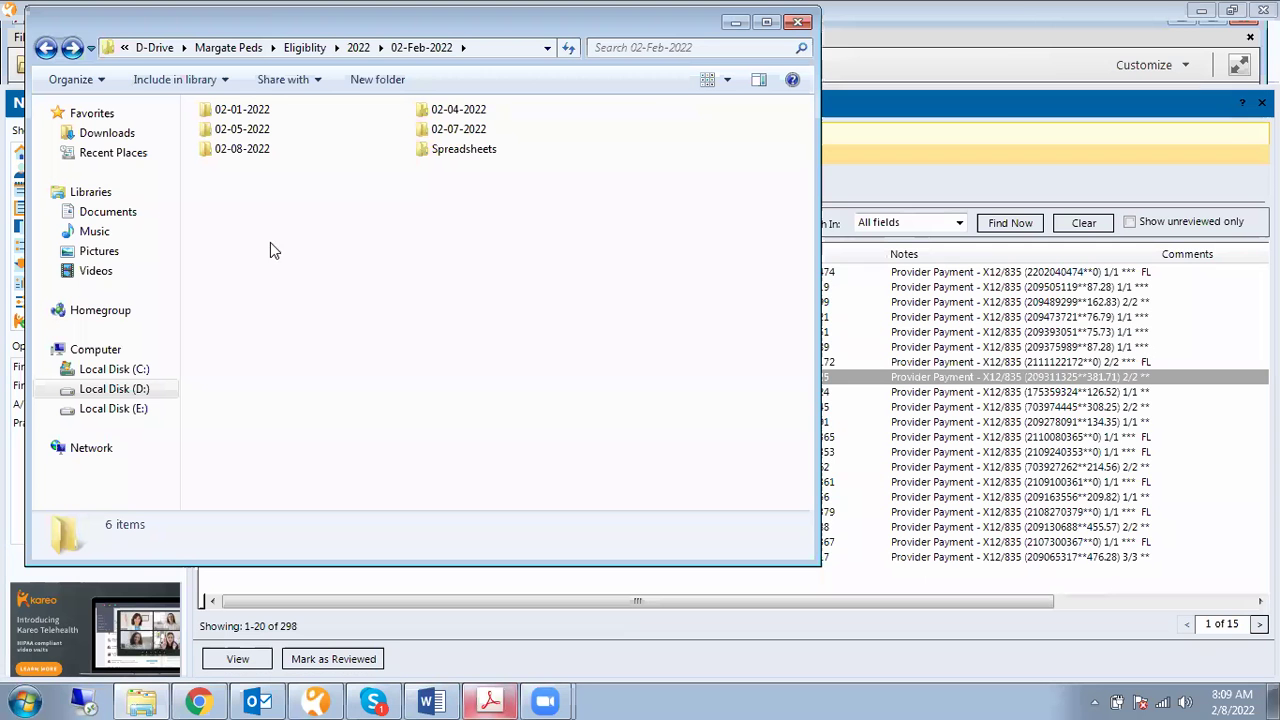
pyautogui.press('BackSpace')
pyautogui.press('BackSpace')
pyautogui.press('BackSpace')
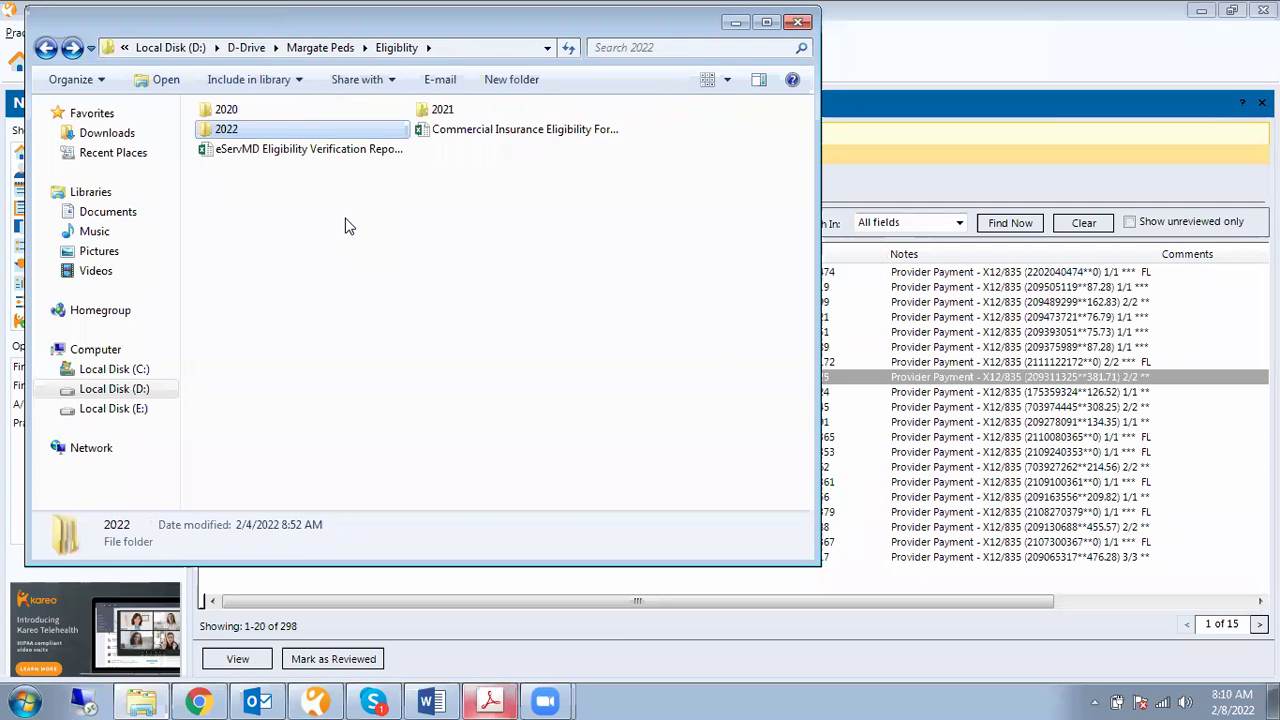
pyautogui.doubleClick(300, 190)
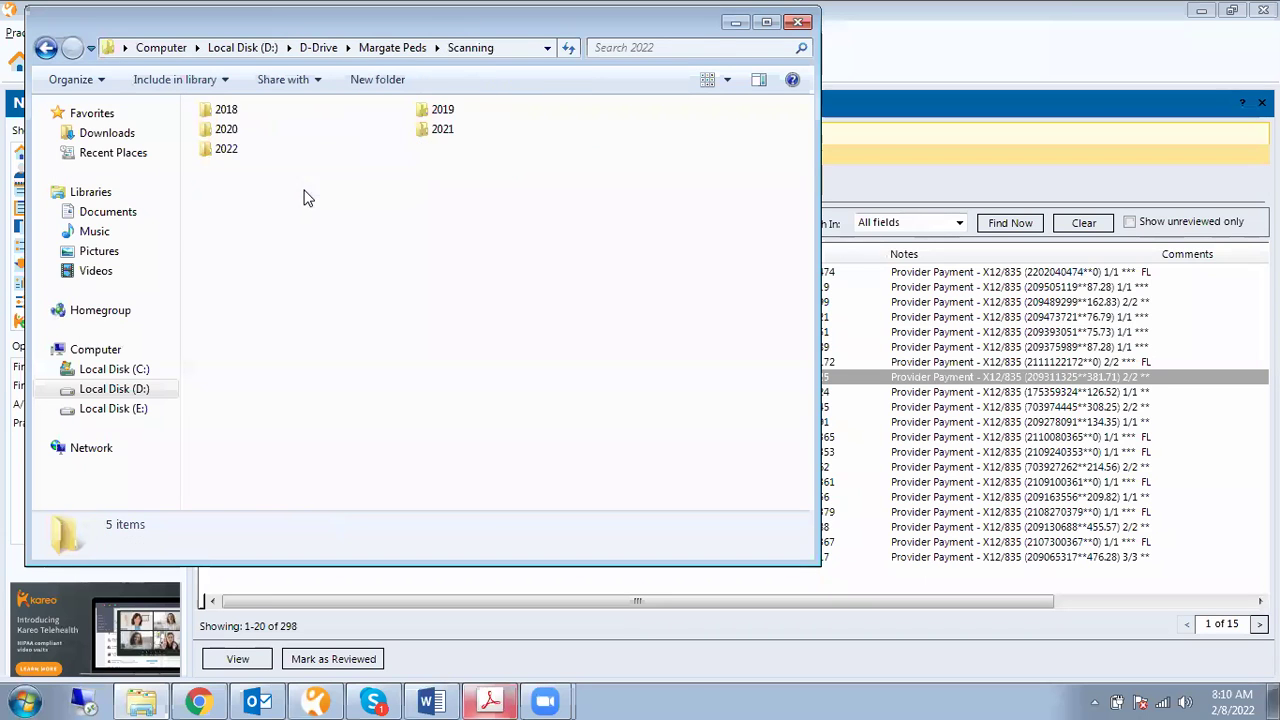
pyautogui.doubleClick(294, 150)
pyautogui.doubleClick(285, 133)
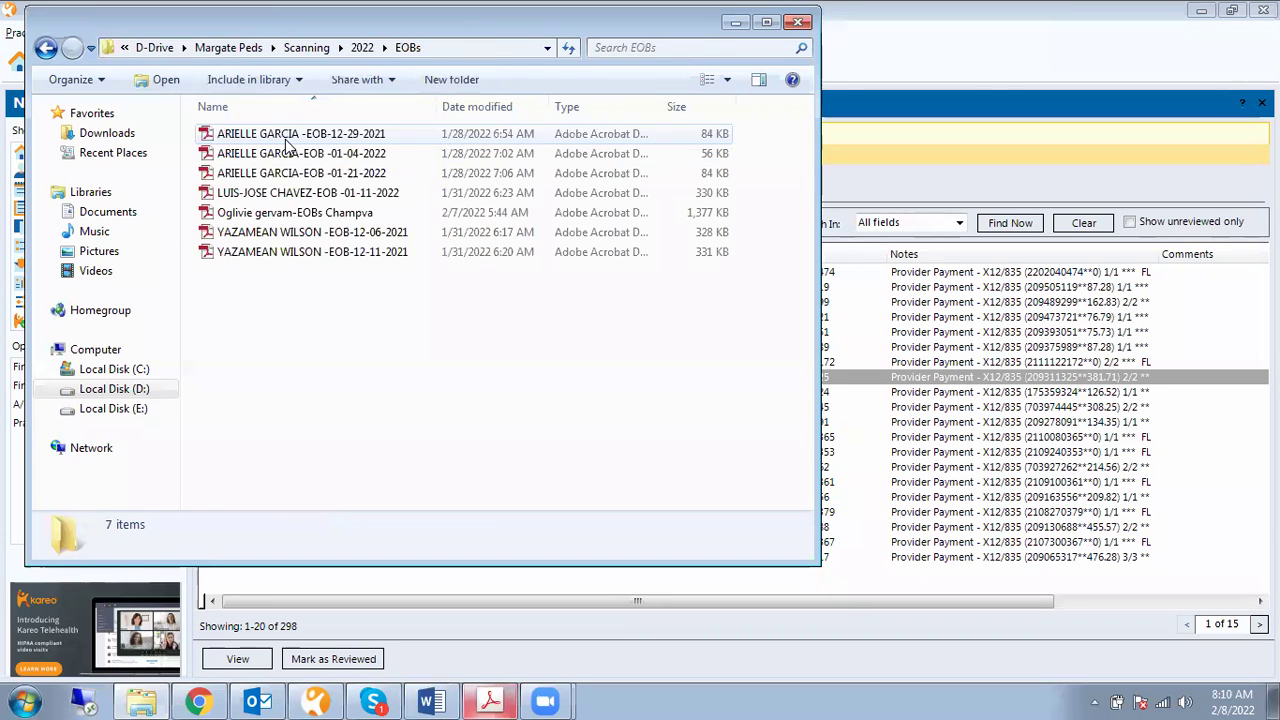
# Open the first patient EOB PDF dated 12-06-2021 and examine the Aetna payer name in its header
pyautogui.click(288, 236)
pyautogui.doubleClick(288, 236)
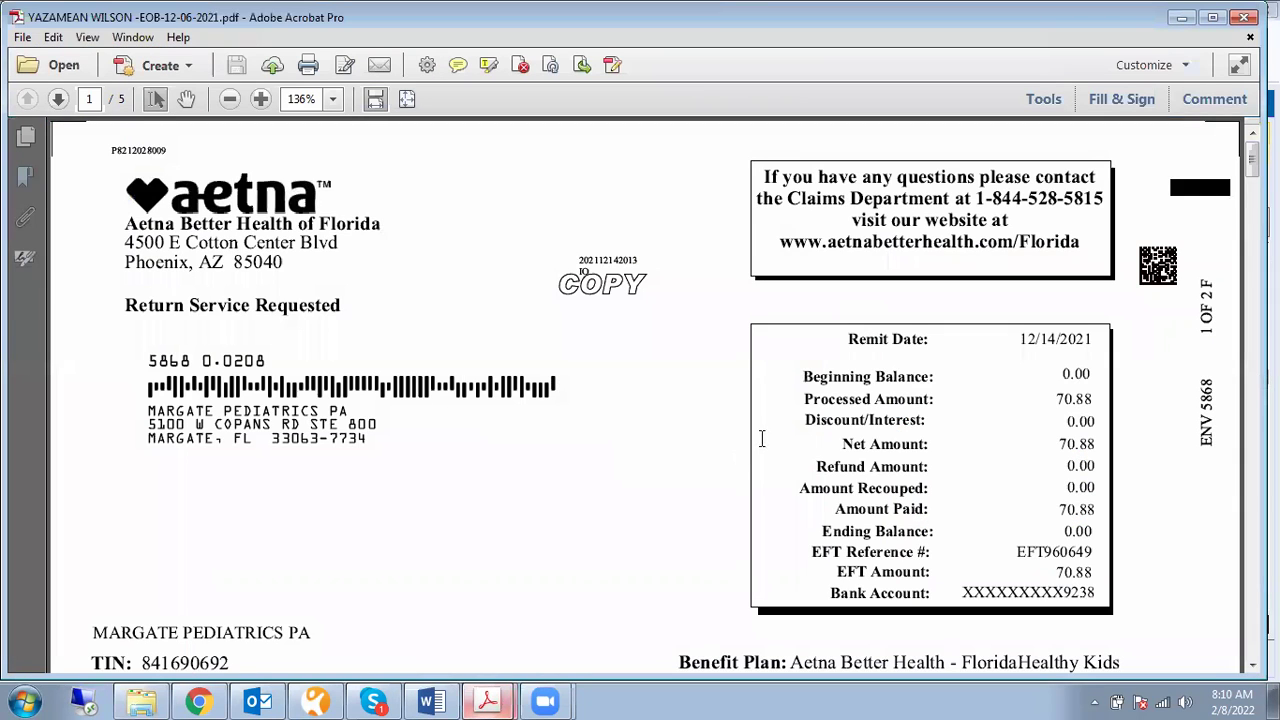
pyautogui.scroll(-1, 763, 437)
pyautogui.scroll(1, 763, 437)
pyautogui.moveTo(124, 183); pyautogui.dragTo(265, 197)
pyautogui.click(265, 197)
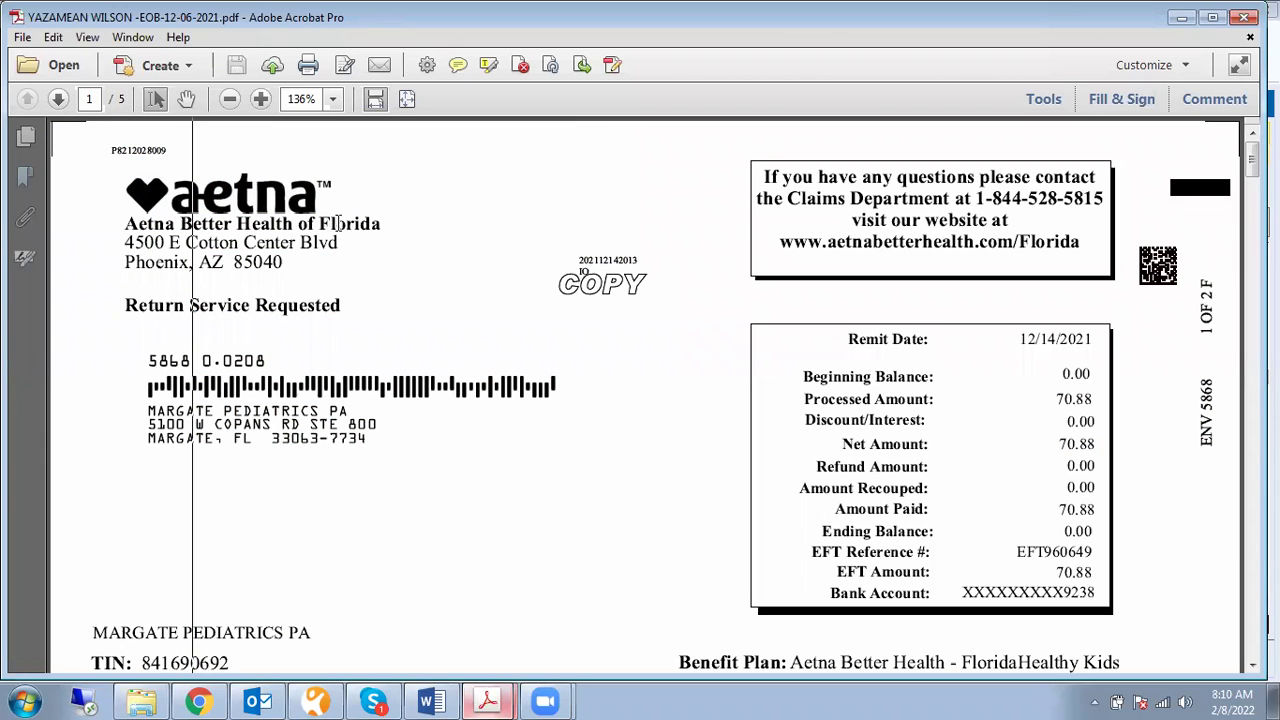
# Review the EOB's payer and payee block and the processed amount in its payment summary
pyautogui.scroll(-1, 349, 235)
pyautogui.scroll(1, 700, 240)
pyautogui.scroll(-1, 906, 278)
pyautogui.scroll(-1, 914, 290)
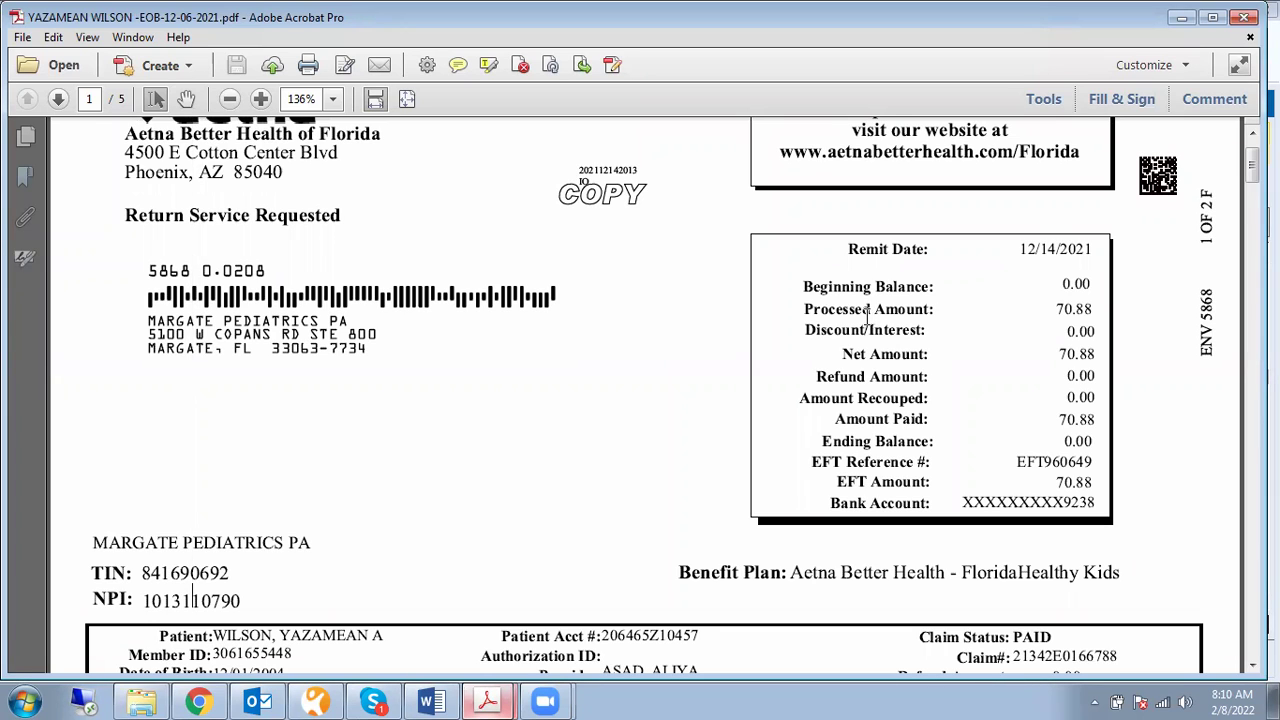
pyautogui.moveTo(808, 309); pyautogui.dragTo(1014, 318)
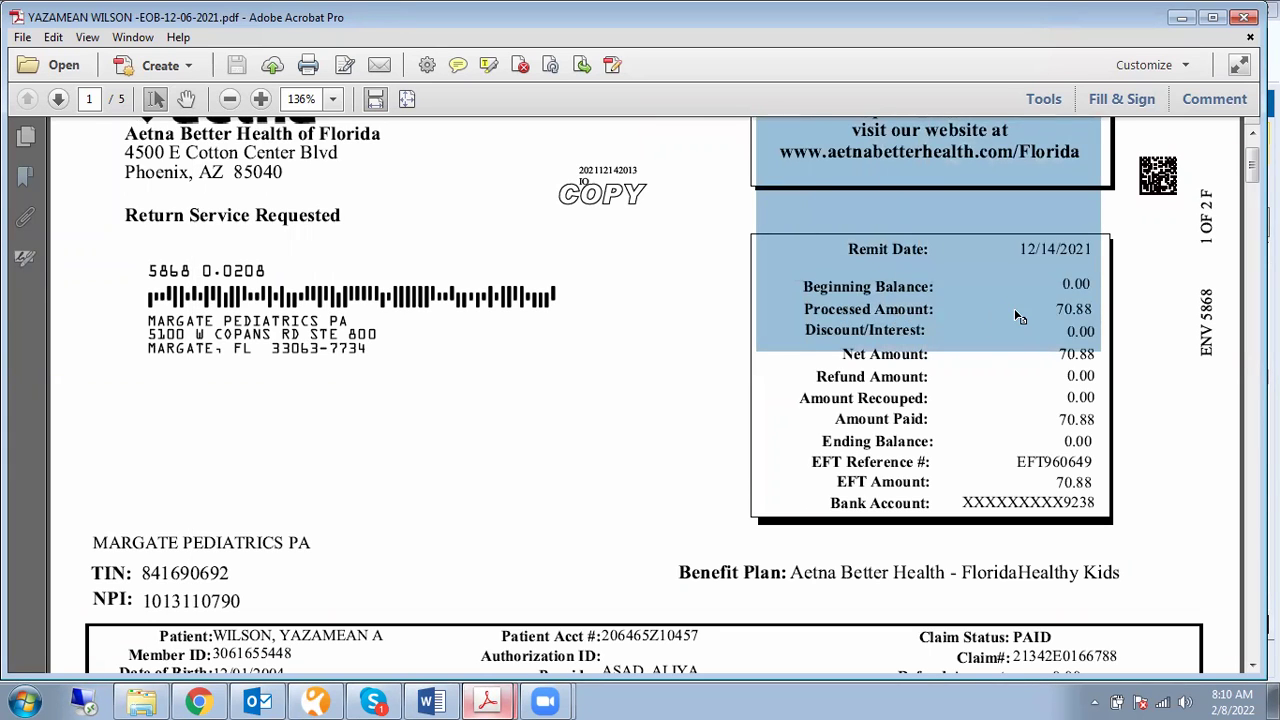
# Examine the EOB payment summary's net amount, amount paid, EFT amount and EFT reference fields
pyautogui.click(1020, 308)
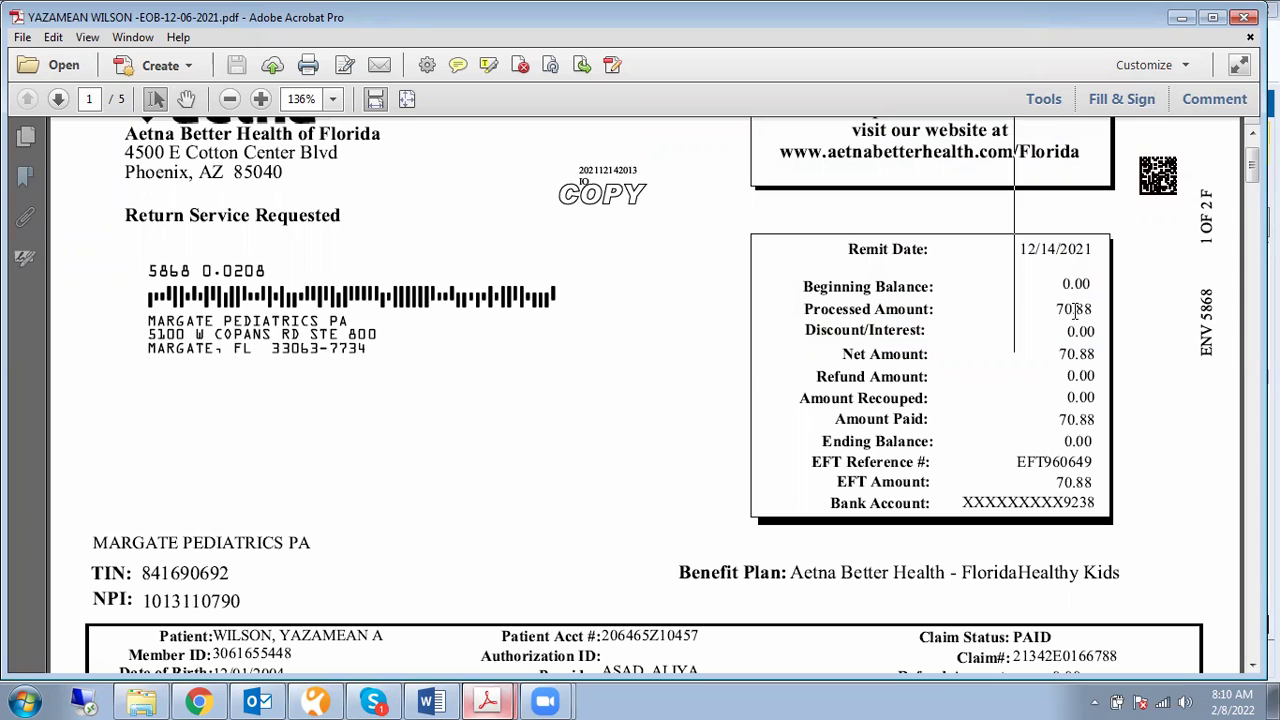
pyautogui.moveTo(1060, 350); pyautogui.dragTo(954, 425)
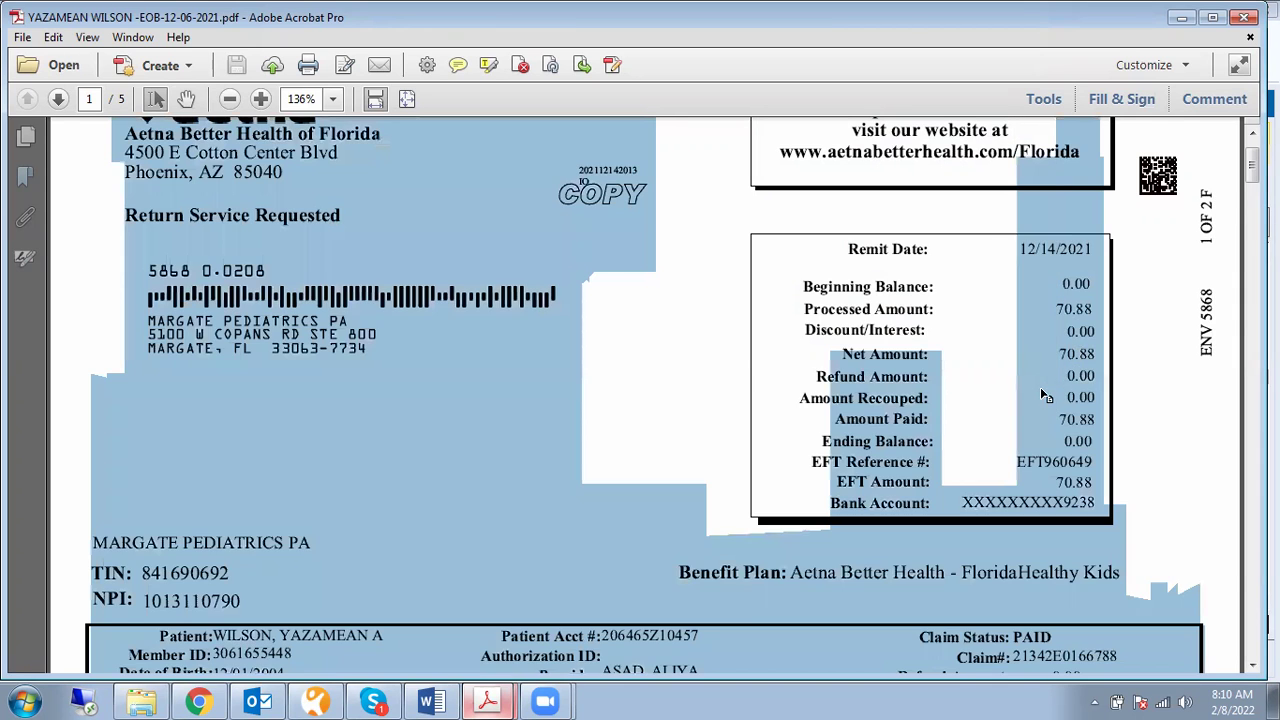
pyautogui.click(954, 425)
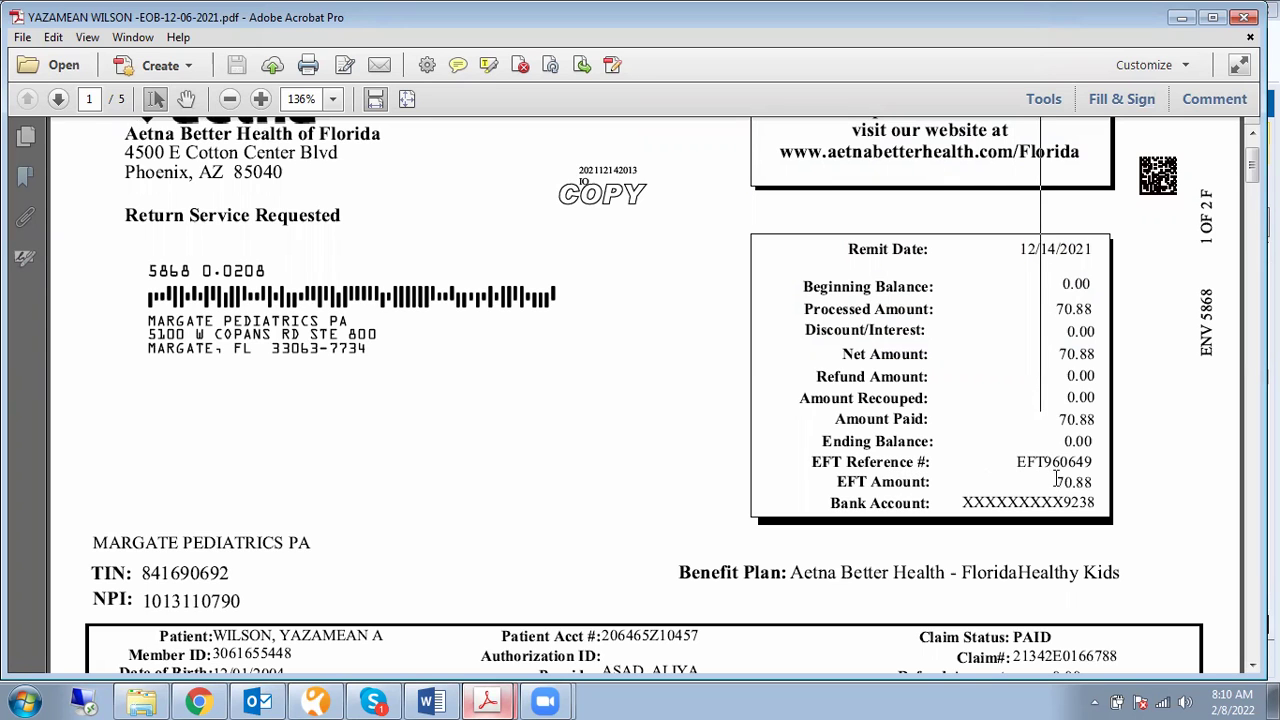
pyautogui.moveTo(1057, 481)
pyautogui.mouseDown()
pyautogui.moveTo(1078, 486)
pyautogui.moveTo(1066, 497)
pyautogui.mouseUp()
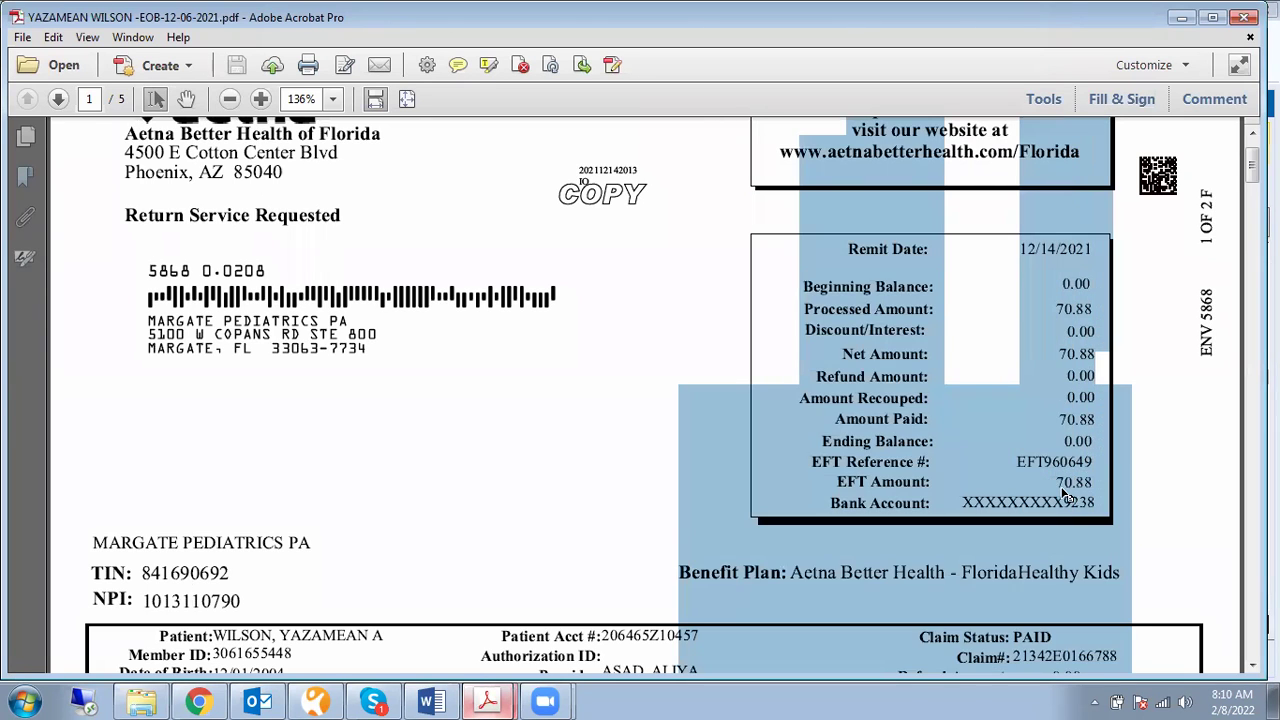
pyautogui.click(1065, 495)
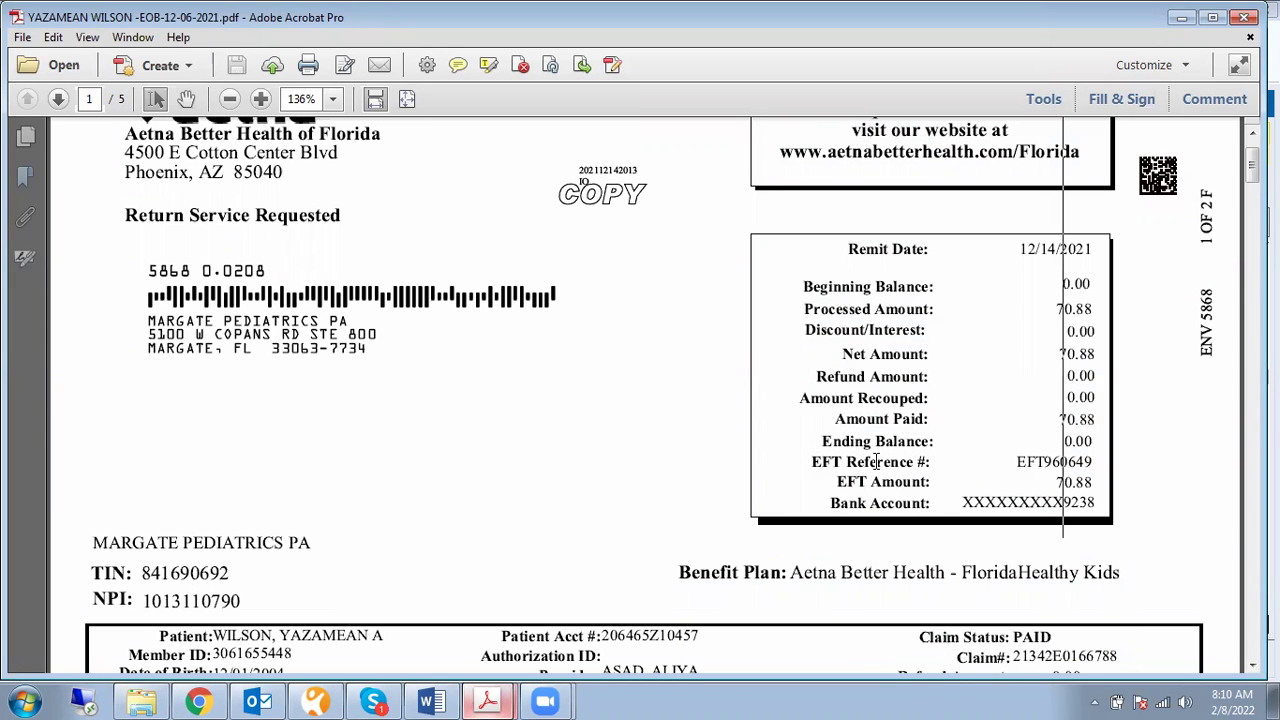
pyautogui.tripleClick(1018, 458)
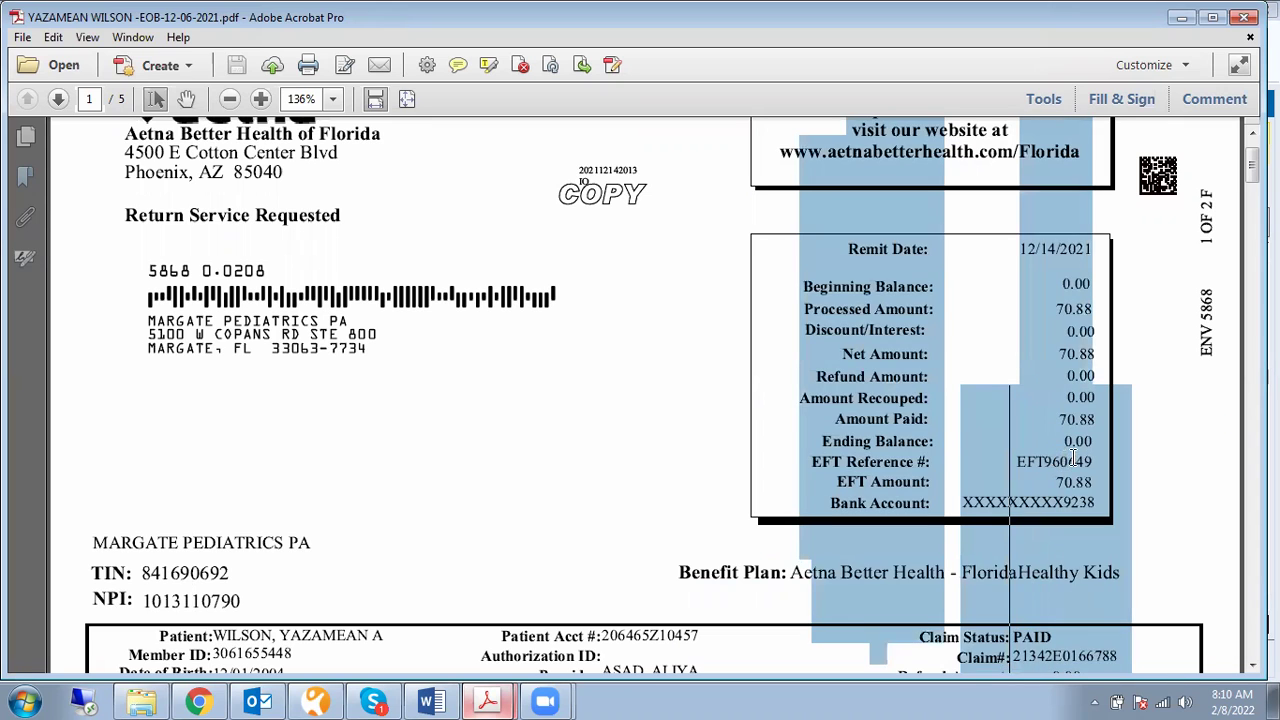
pyautogui.click(1057, 467)
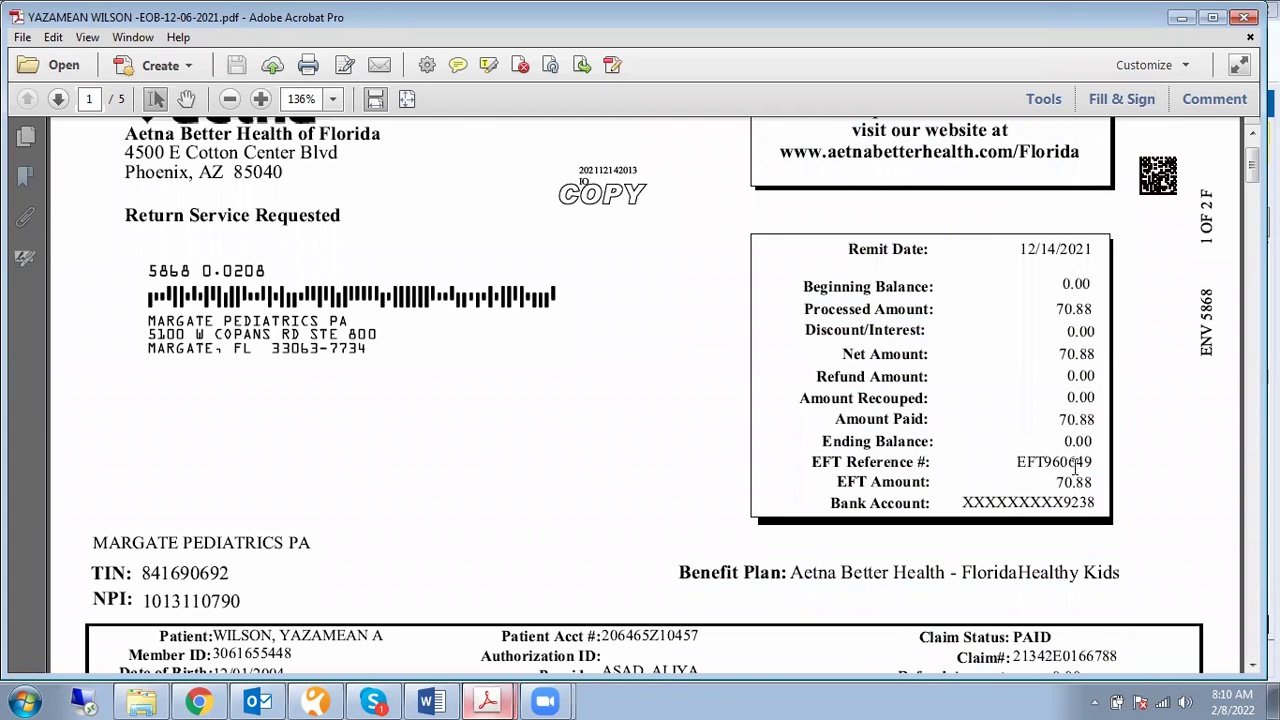
# Review the provider identifiers, benefit plan, patient and claim details, and service lines on the EOB's first page
pyautogui.scroll(-1, 1062, 460)
pyautogui.scroll(-5, 1062, 460)
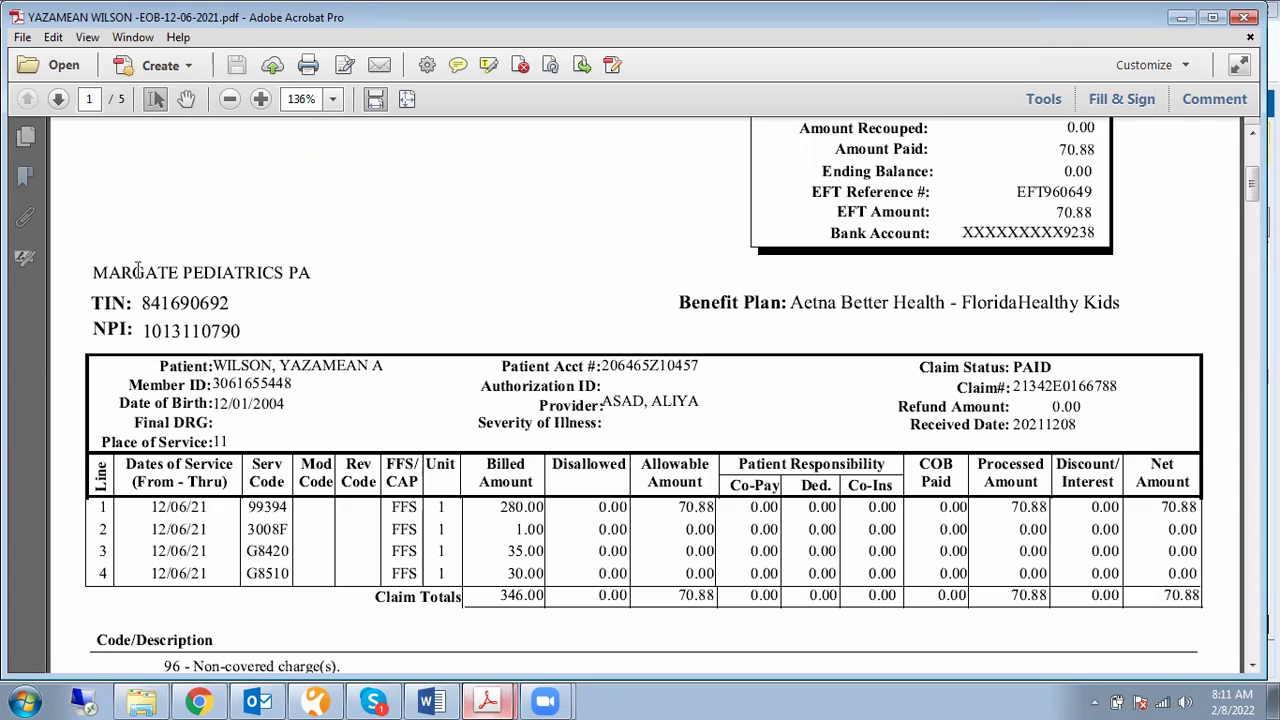
pyautogui.press('h')
pyautogui.moveTo(125, 273); pyautogui.dragTo(208, 277)
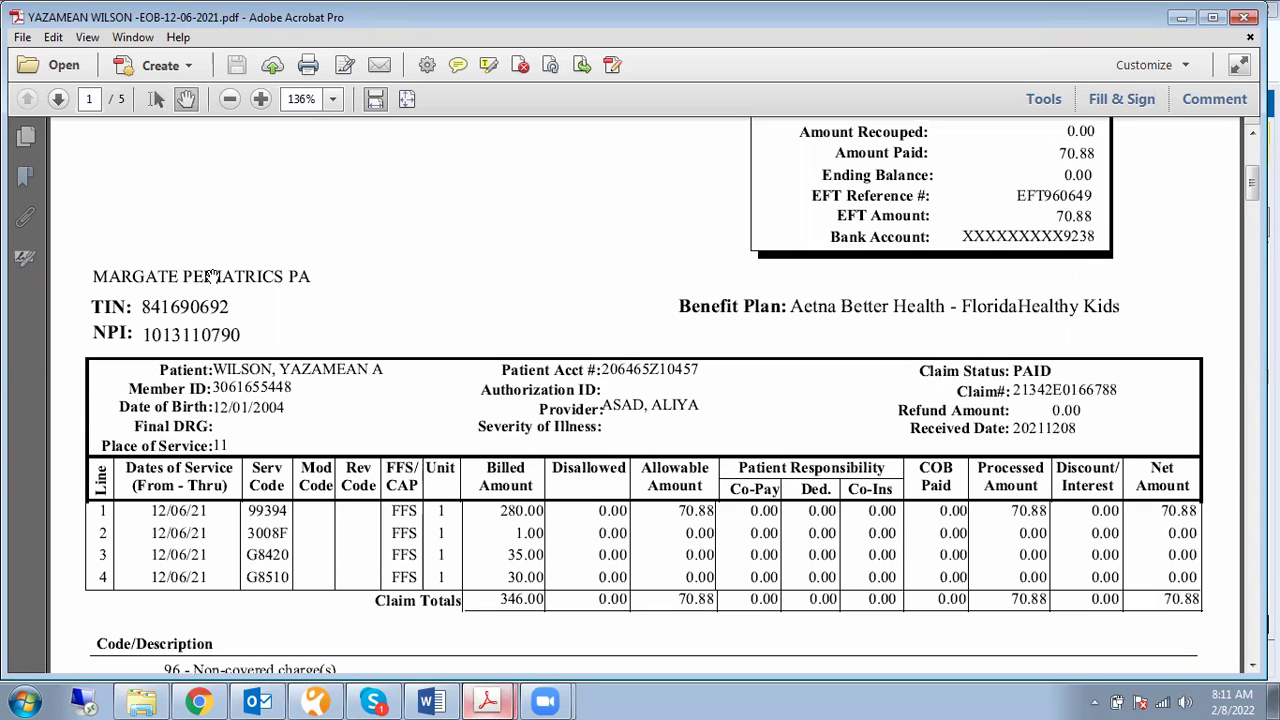
pyautogui.scroll(-1, 170, 316)
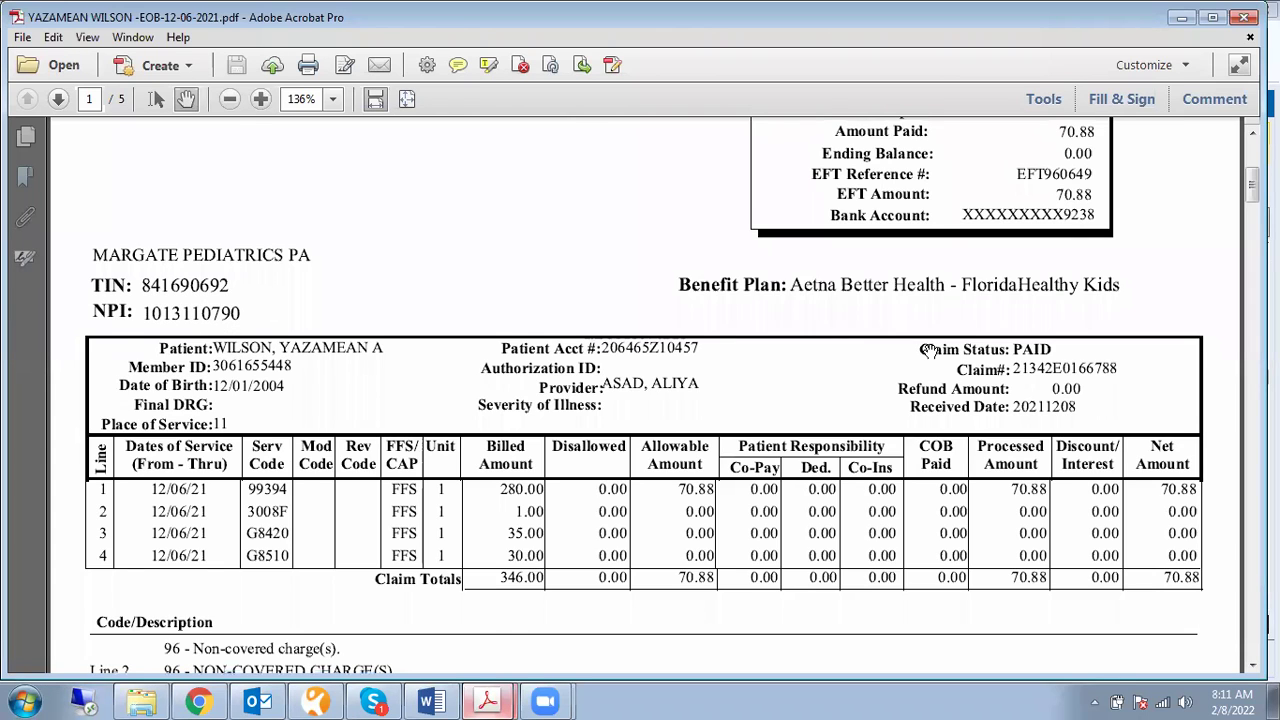
pyautogui.scroll(-2, 908, 368)
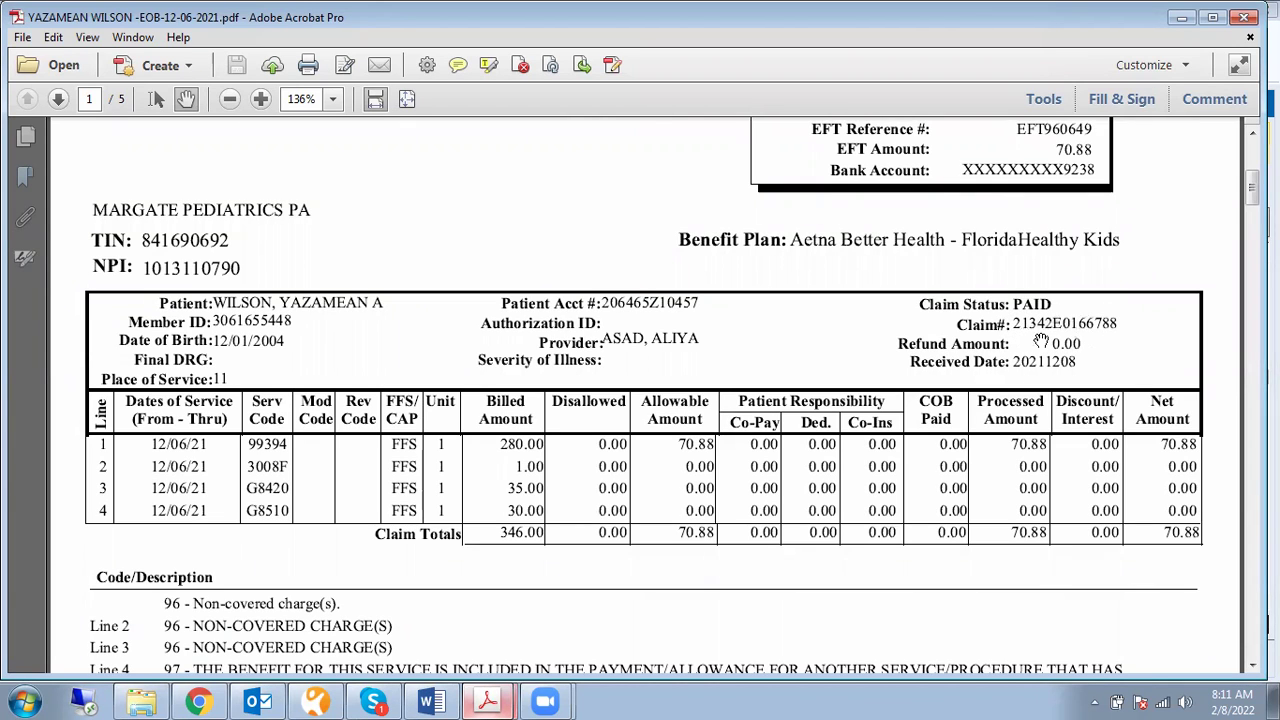
pyautogui.scroll(-1, 560, 385)
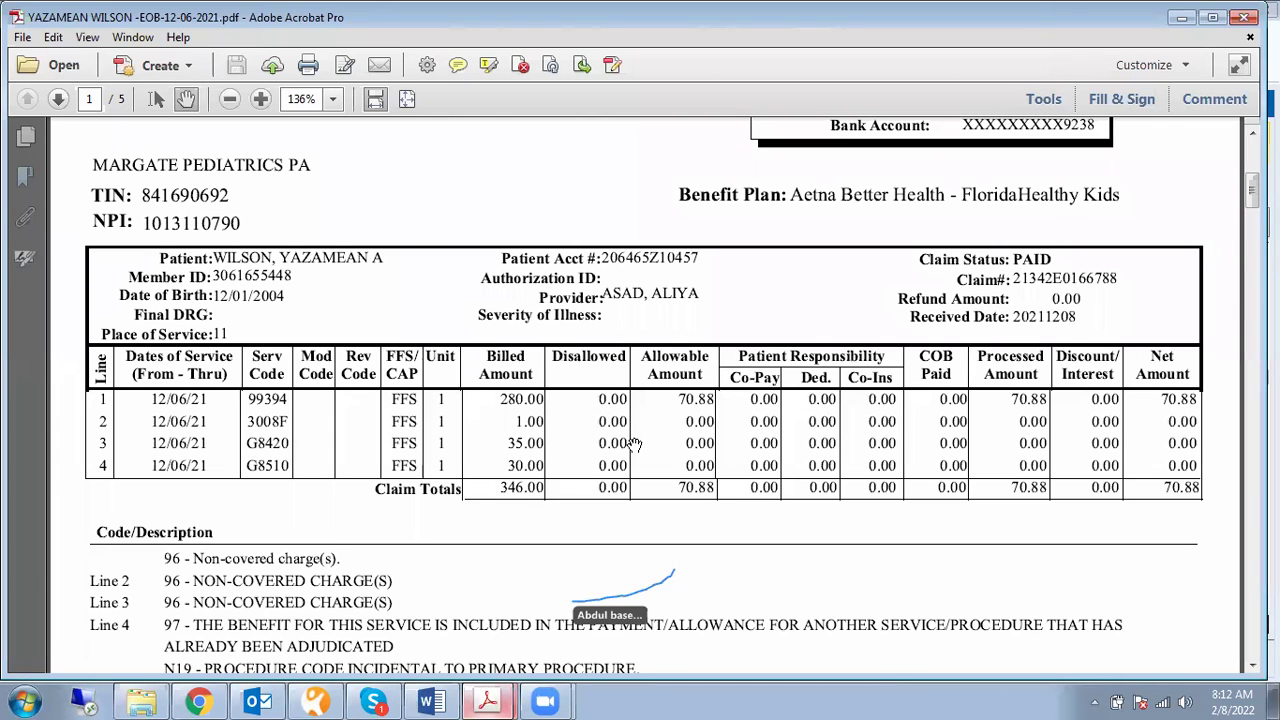
# Look over the code descriptions beneath the service lines, recheck the claim block, and return to the EOB's header
pyautogui.scroll(-4, 520, 470)
pyautogui.scroll(-2, 490, 402)
pyautogui.scroll(4, 490, 401)
pyautogui.scroll(10, 490, 401)
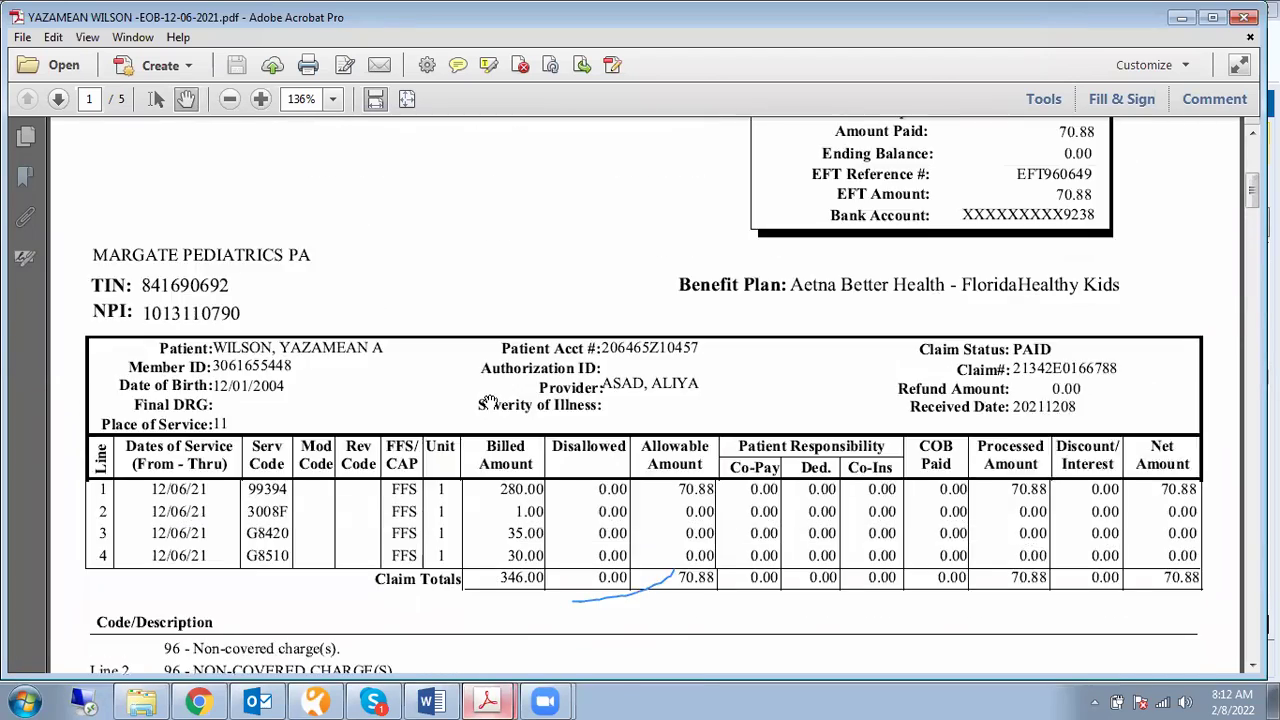
pyautogui.scroll(2, 490, 402)
pyautogui.scroll(-11, 478, 385)
pyautogui.scroll(-2, 540, 388)
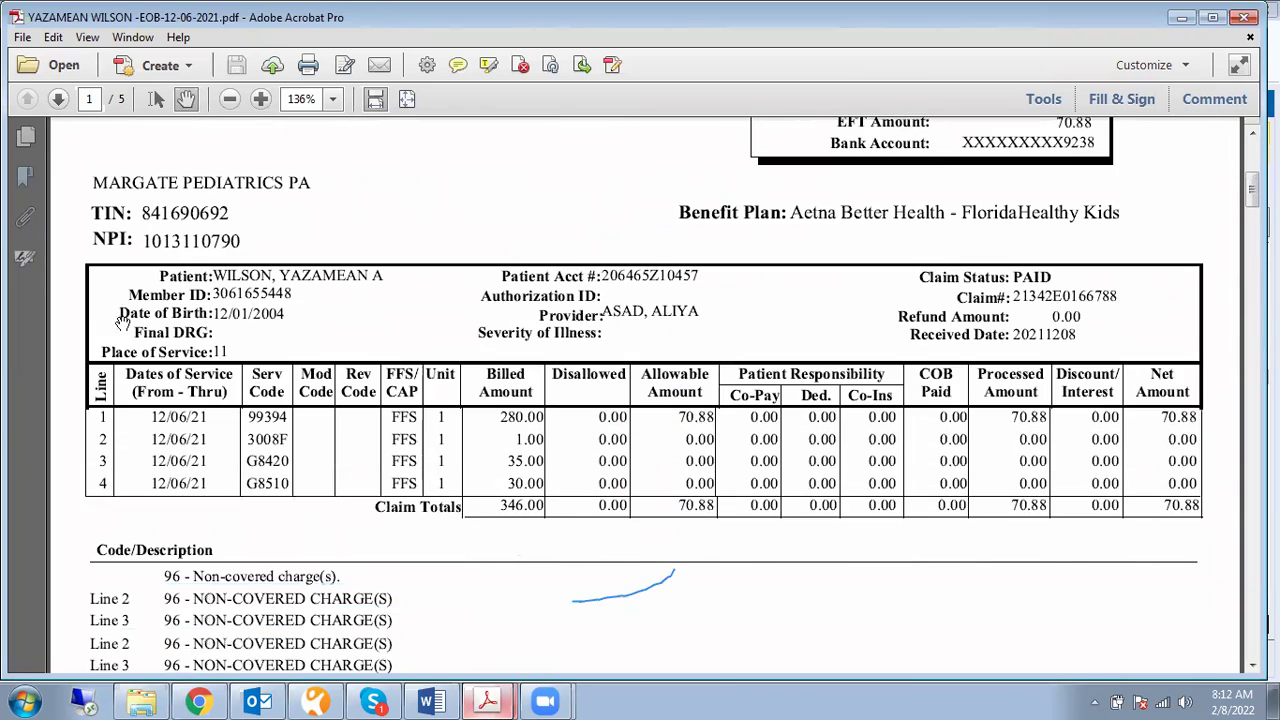
pyautogui.scroll(-1, 705, 340)
pyautogui.scroll(4, 698, 430)
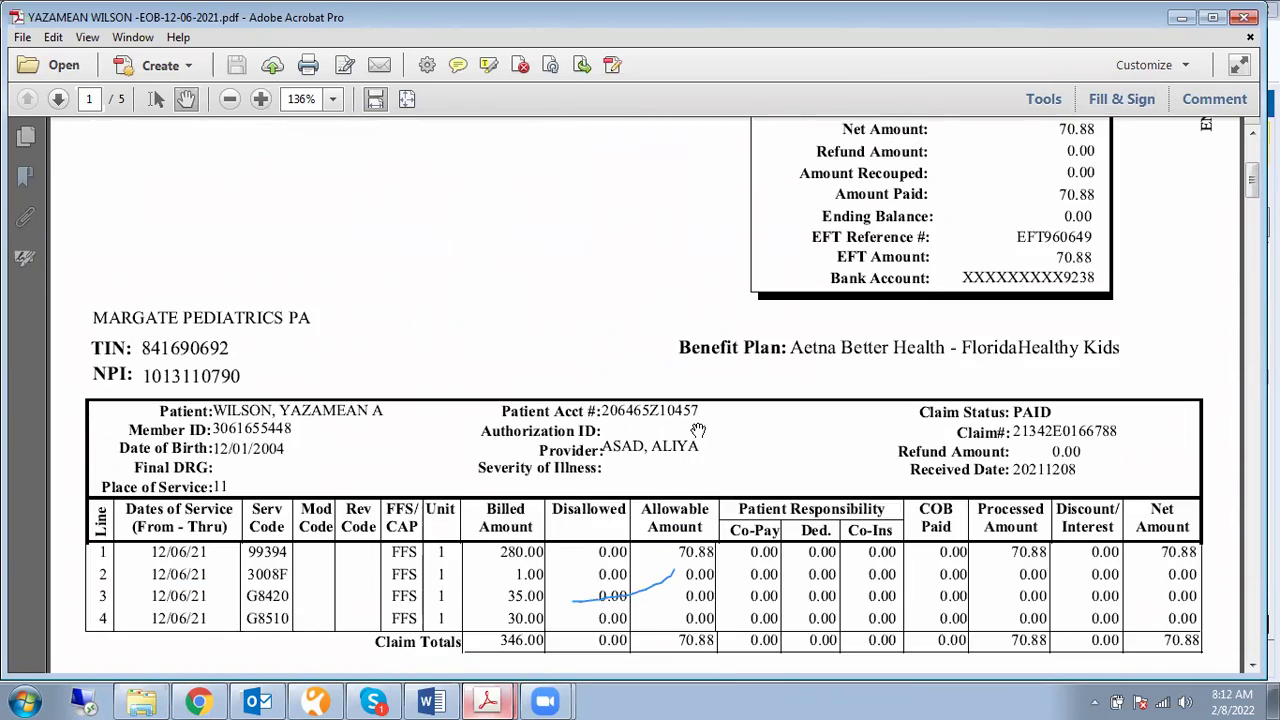
pyautogui.scroll(7, 698, 430)
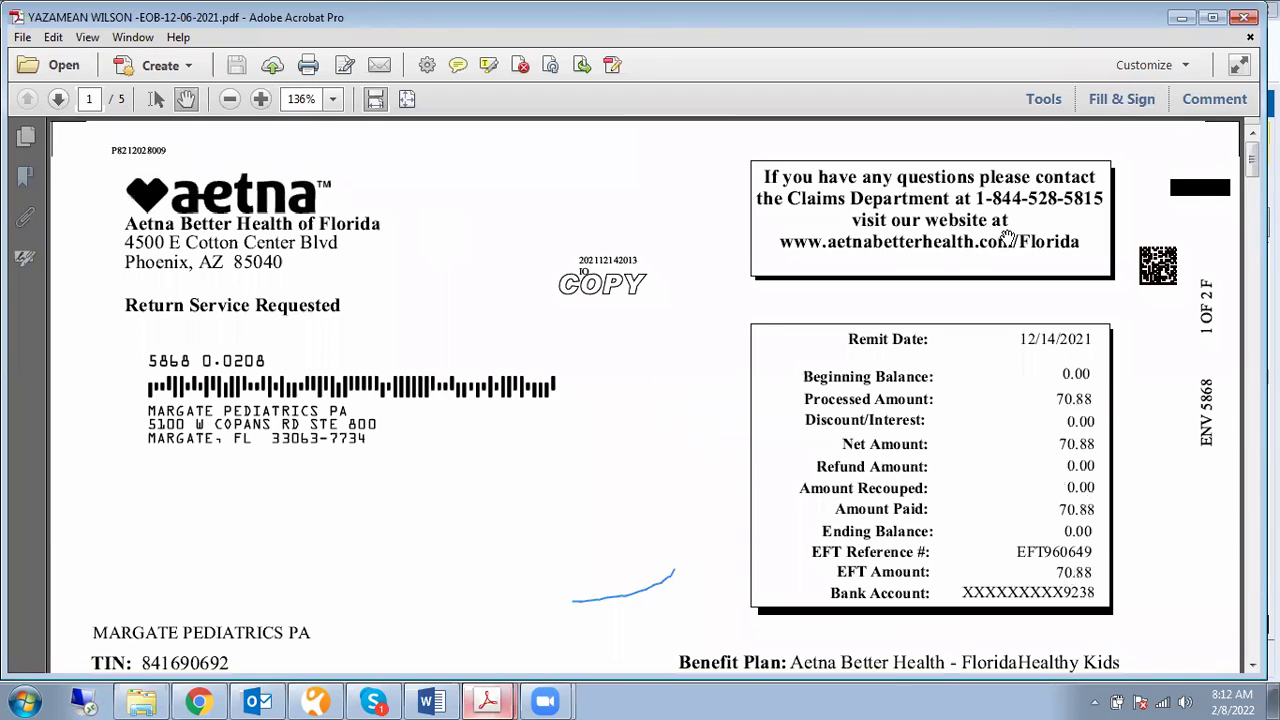
# Examine the claim's patient responsibility columns for co-pay, deductible and co-insurance
pyautogui.scroll(-5, 606, 340)
pyautogui.scroll(-3, 612, 350)
pyautogui.scroll(-1, 612, 350)
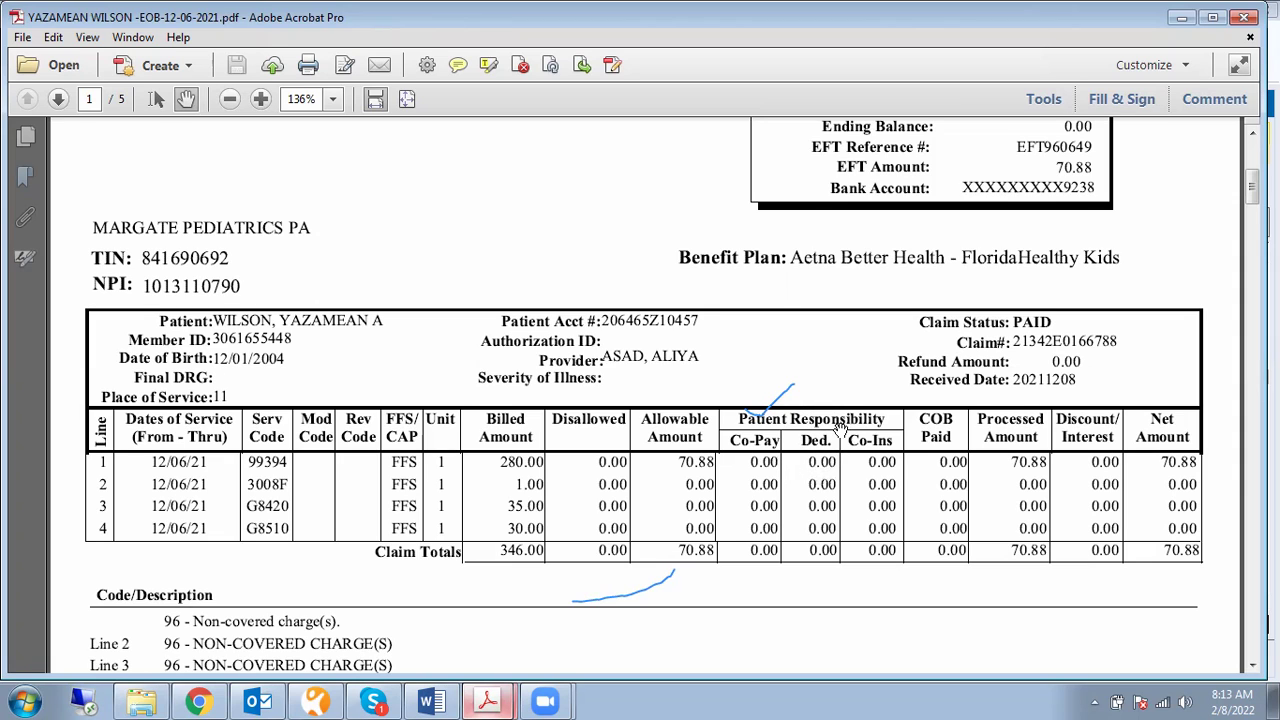
pyautogui.moveTo(857, 393); pyautogui.dragTo(836, 433)
pyautogui.scroll(-2, 655, 350)
pyautogui.scroll(5, 655, 350)
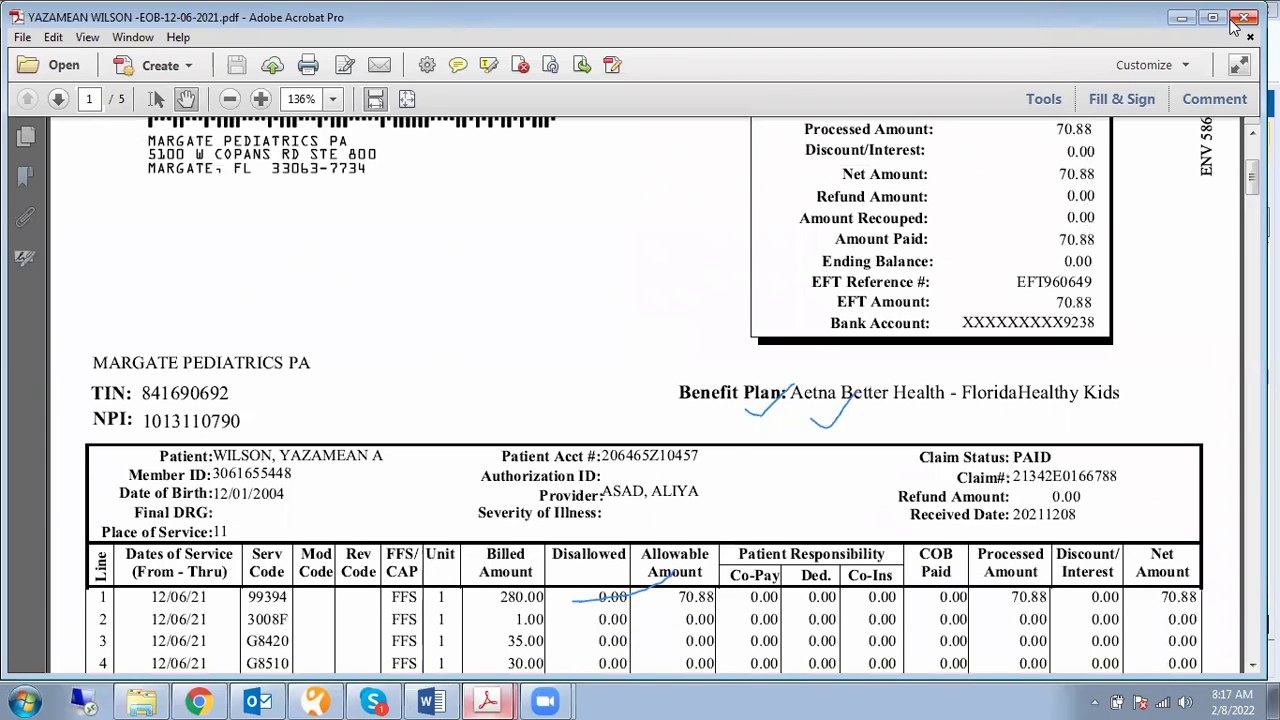
# Close the EOB PDF, go back up to the D-Drive folder, and minimize the file browser window
pyautogui.click(1244, 17)
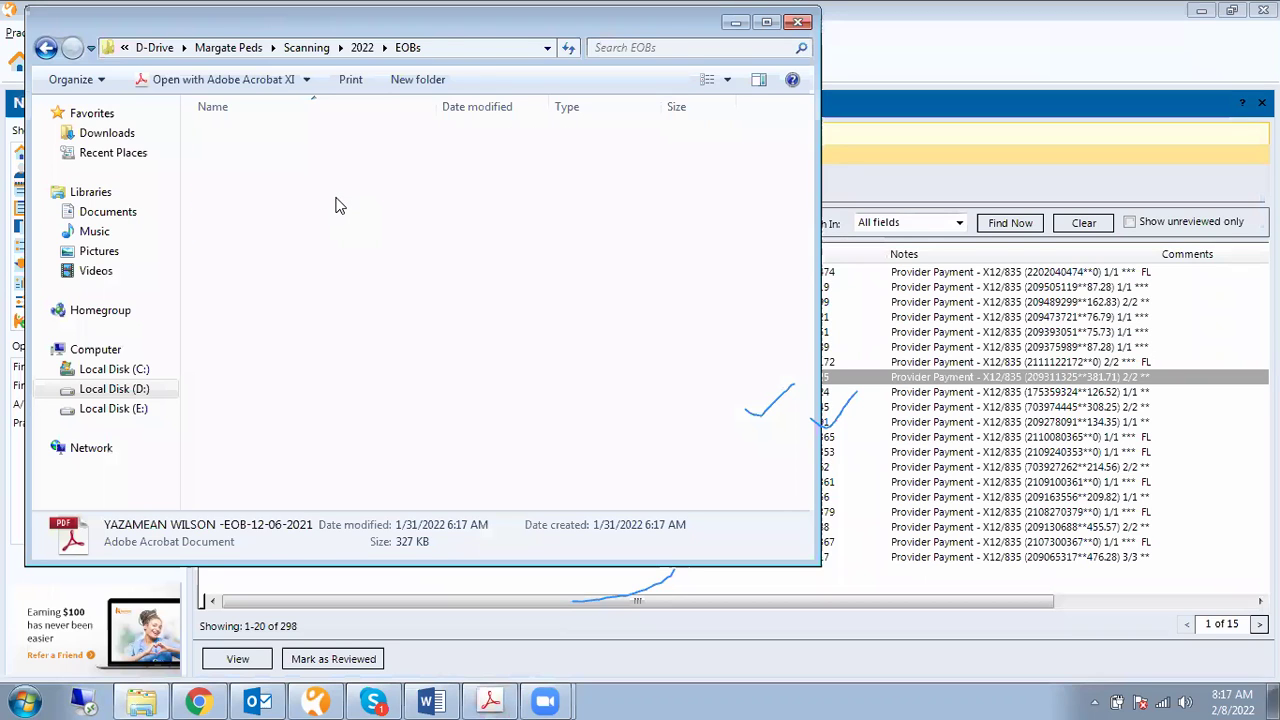
pyautogui.press('BackSpace')
pyautogui.press('BackSpace')
pyautogui.press('BackSpace')
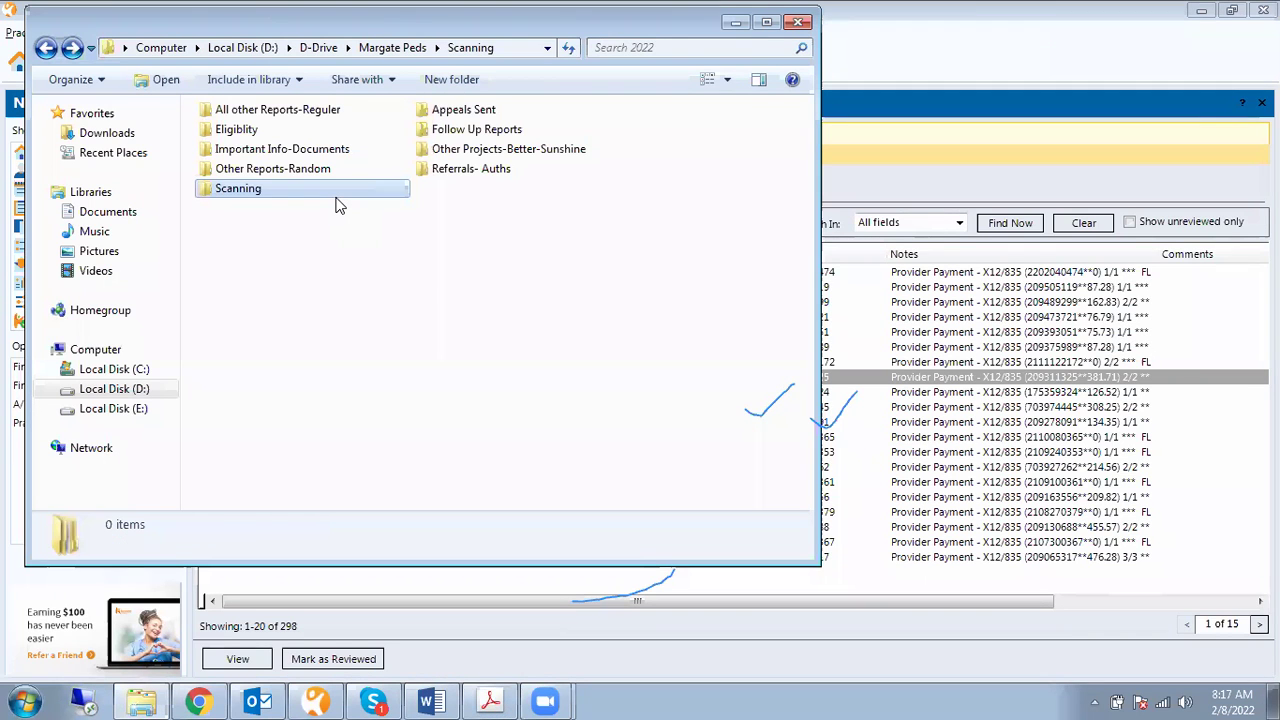
pyautogui.press('BackSpace')
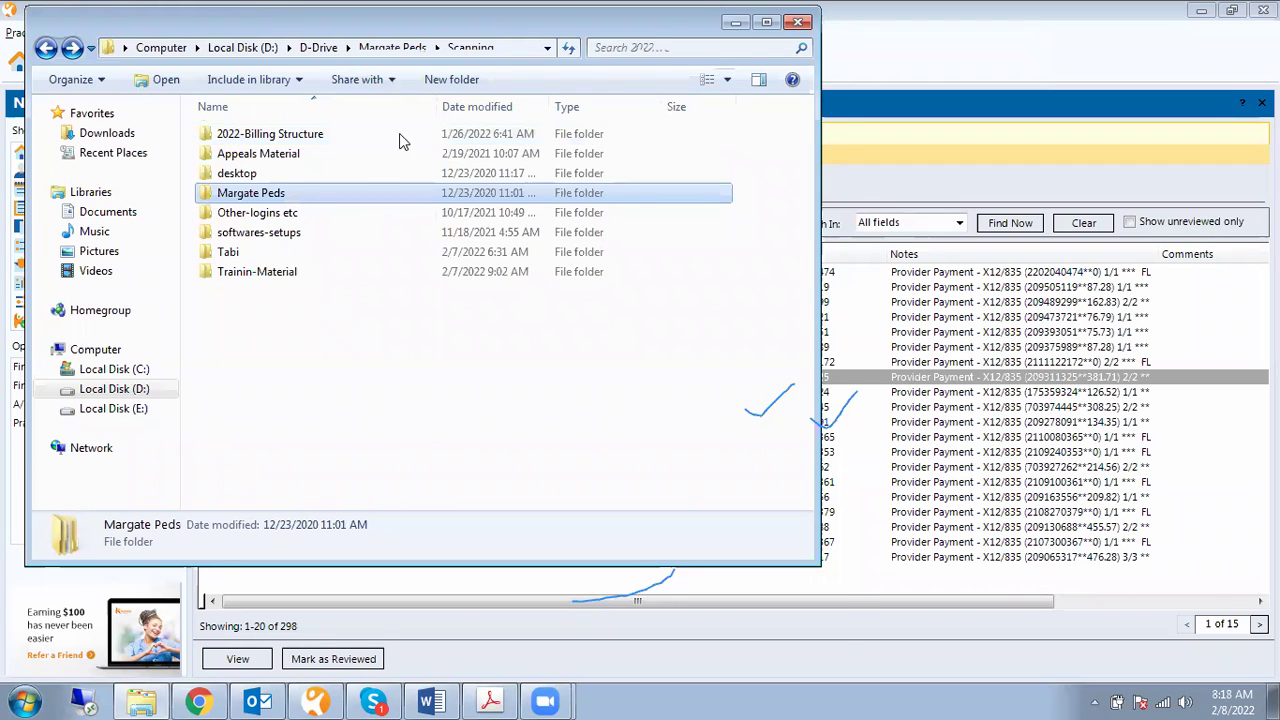
pyautogui.moveTo(733, 22); pyautogui.dragTo(760, 97)
pyautogui.click(762, 97)
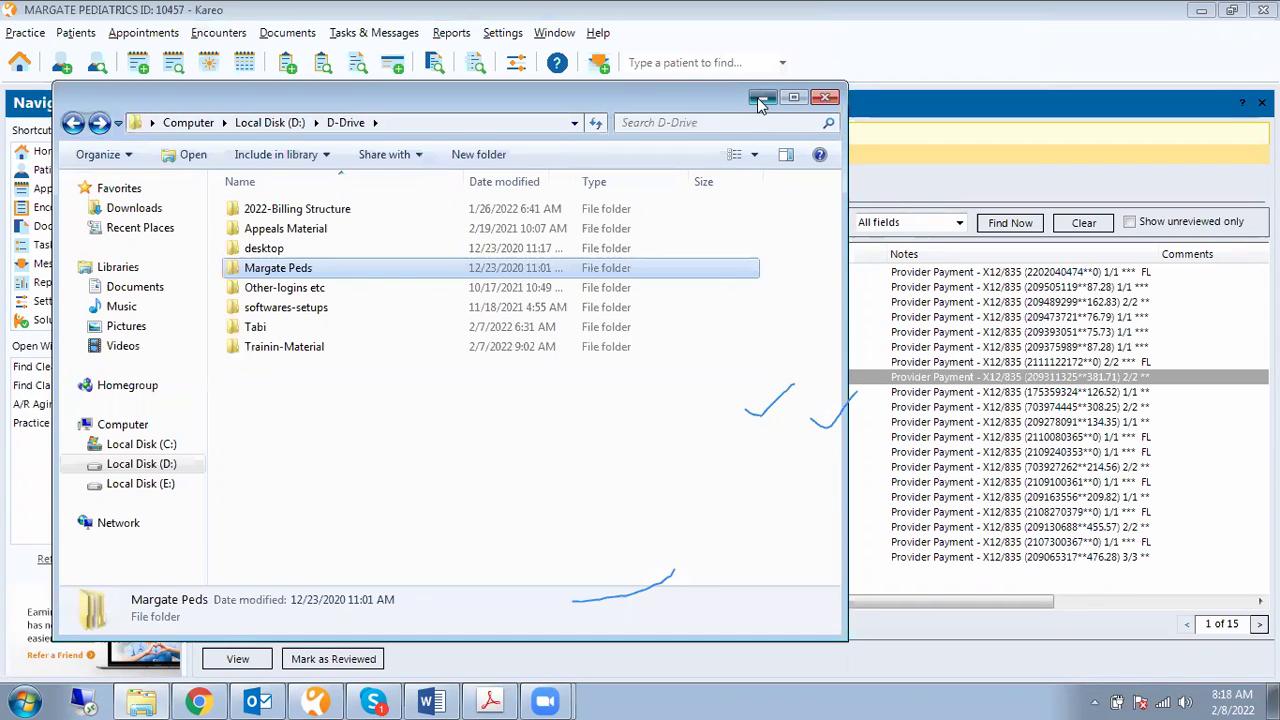
pyautogui.click(596, 331)
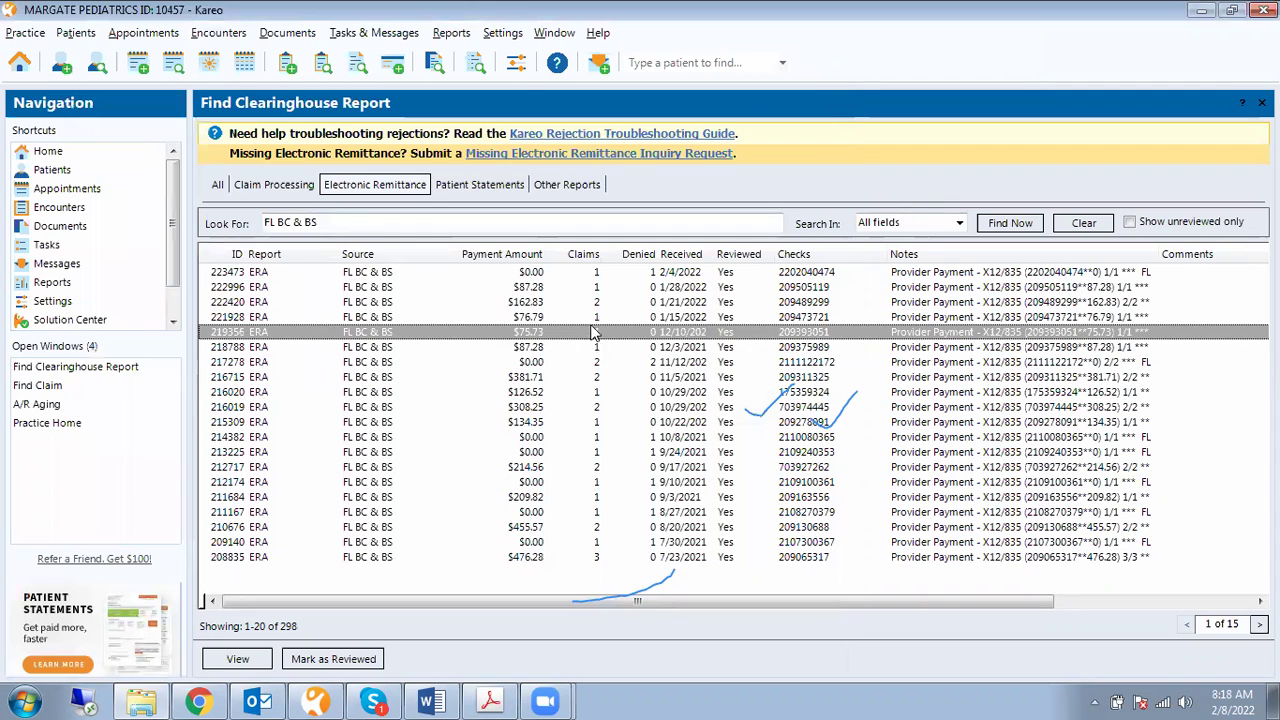
pyautogui.click(401, 359)
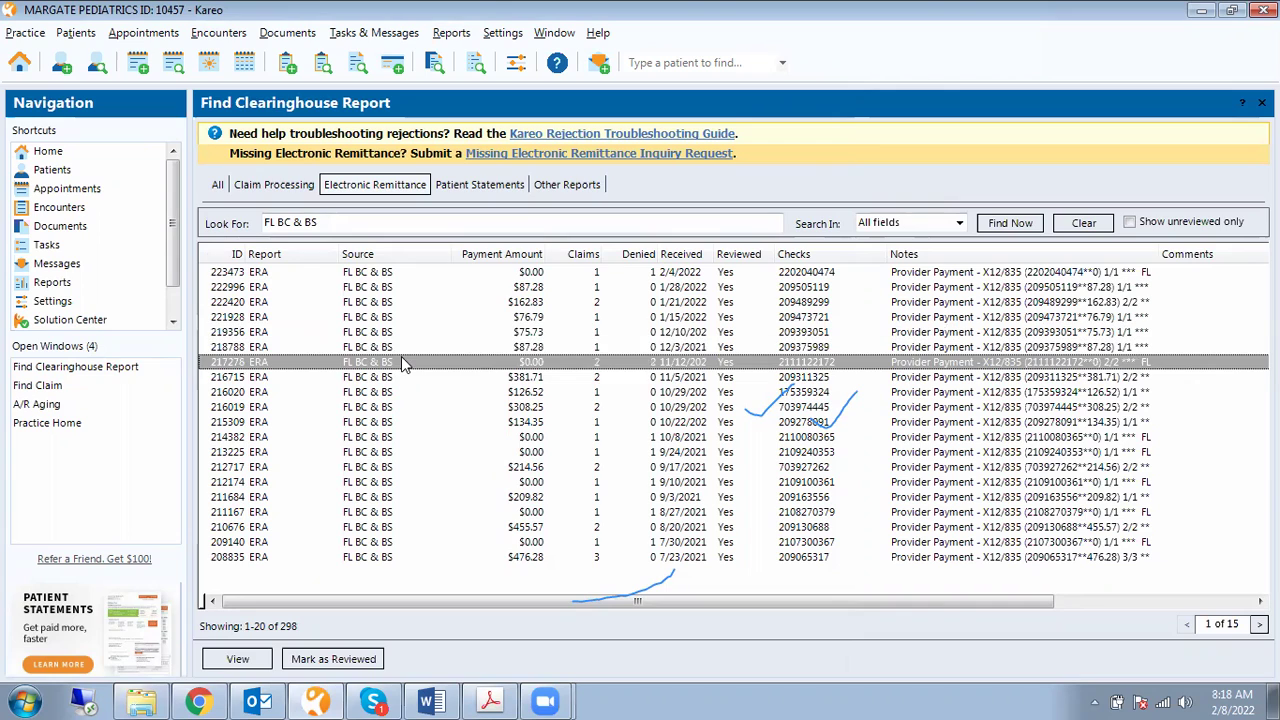
pyautogui.click(490, 700)
pyautogui.hotkey('alt', 'Tab')
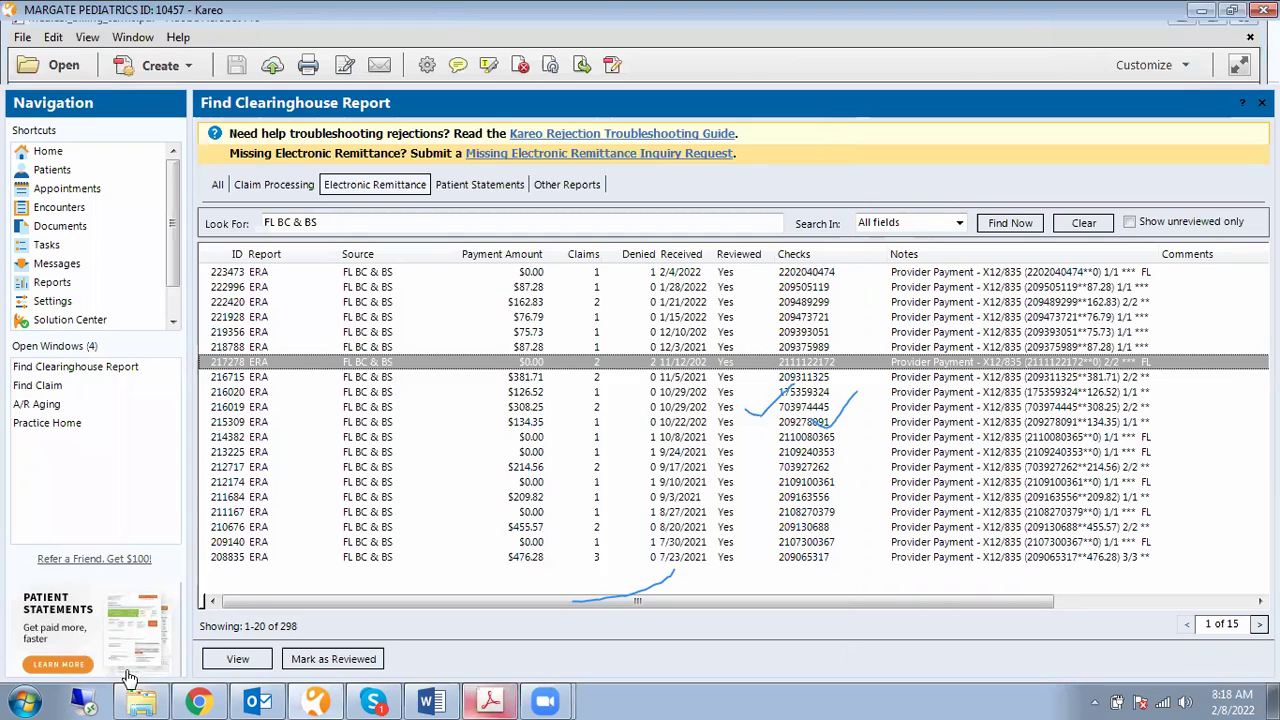
pyautogui.click(140, 700)
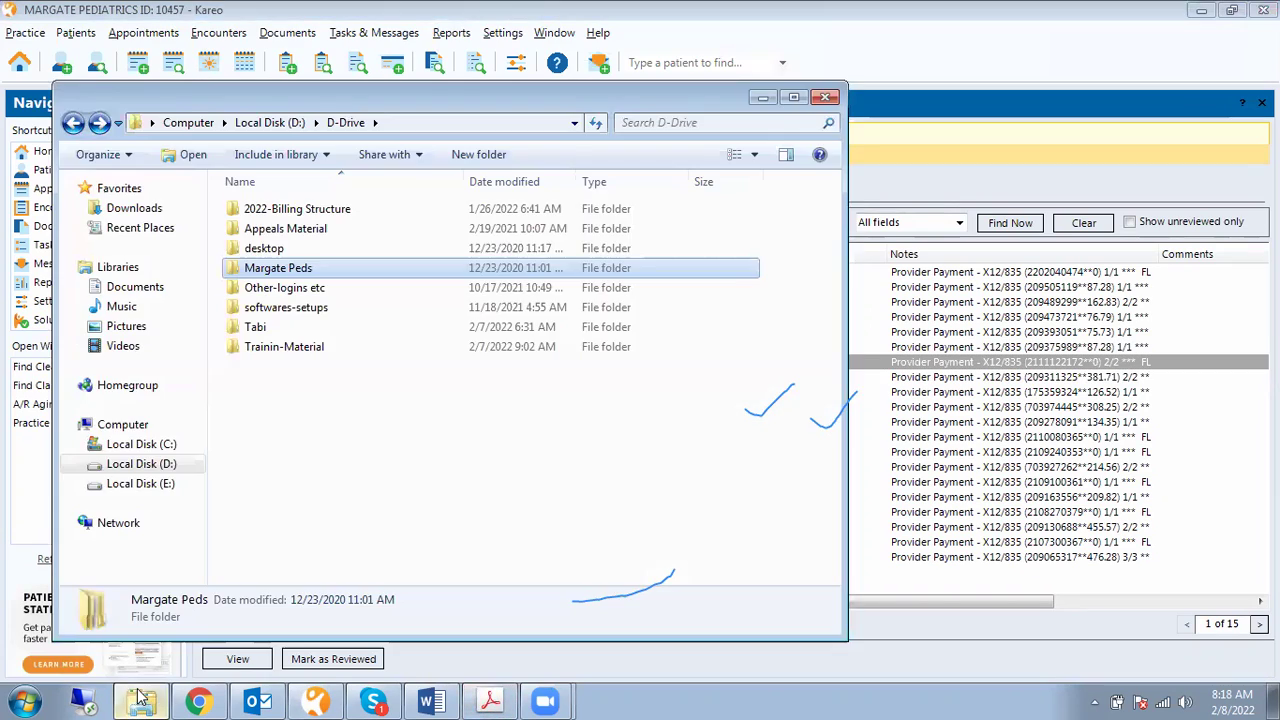
pyautogui.doubleClick(284, 270)
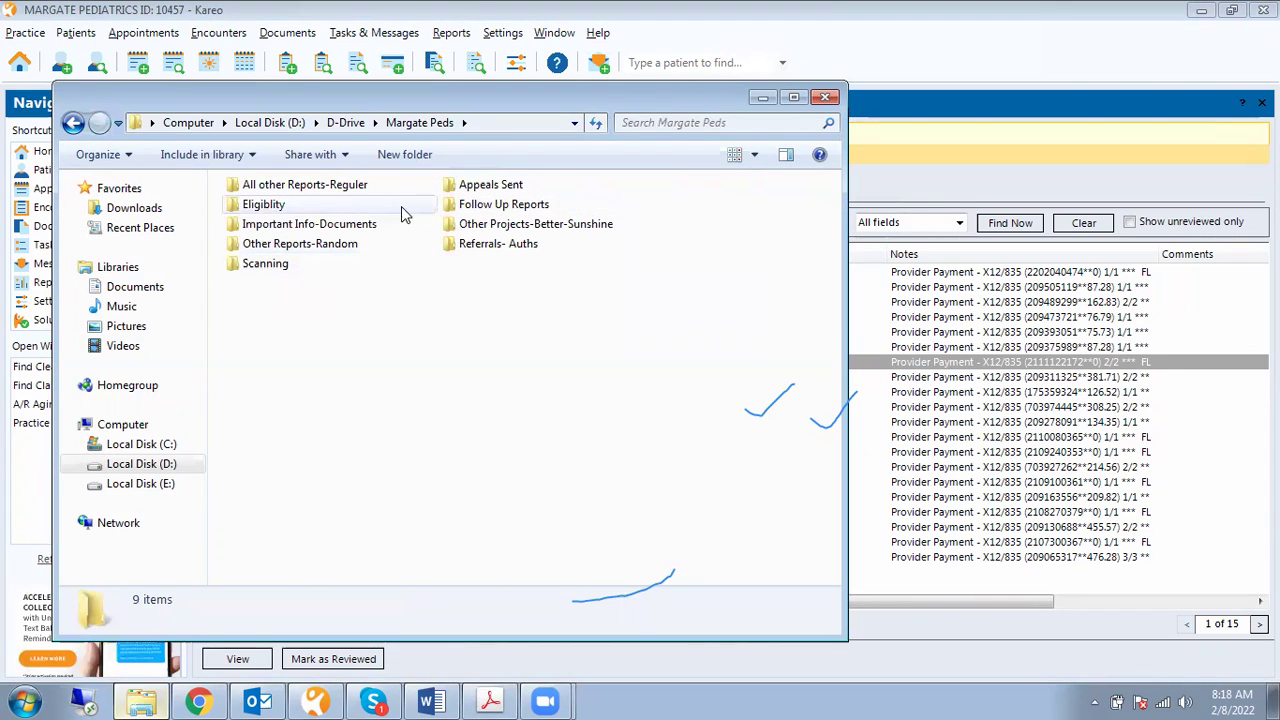
pyautogui.click(765, 98)
pyautogui.click(550, 302)
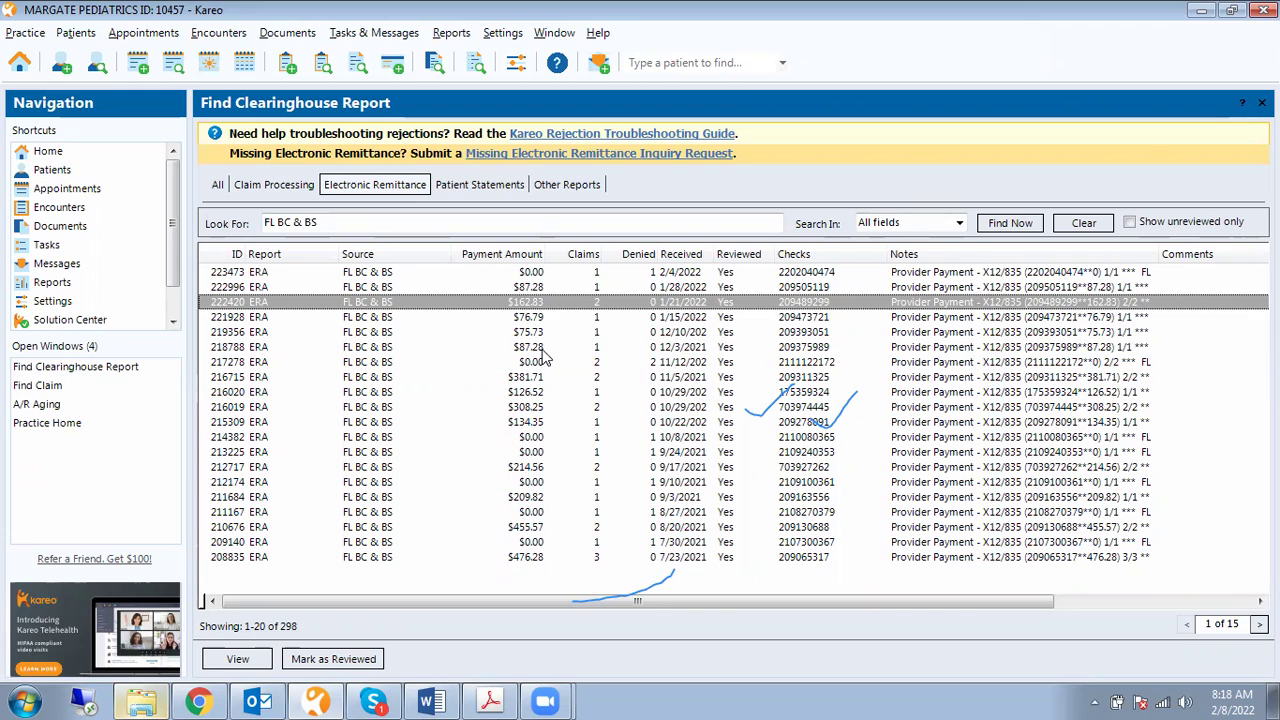
pyautogui.click(540, 347)
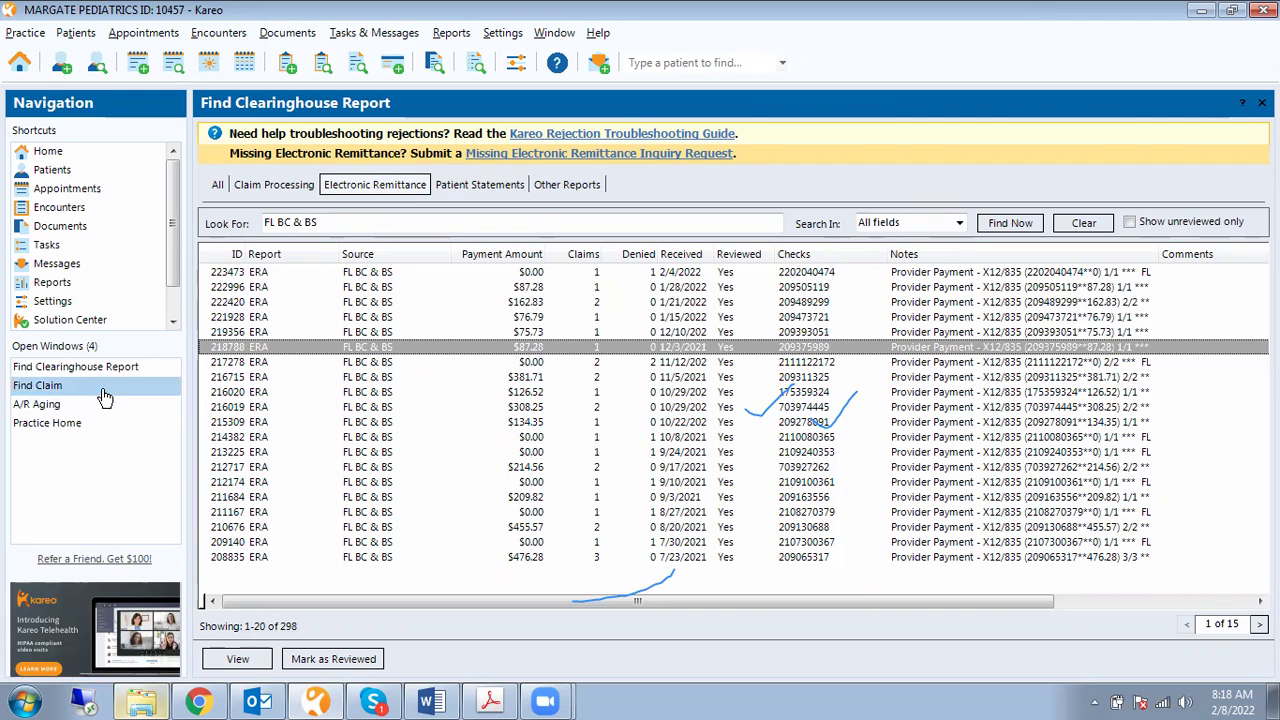
pyautogui.click(620, 362)
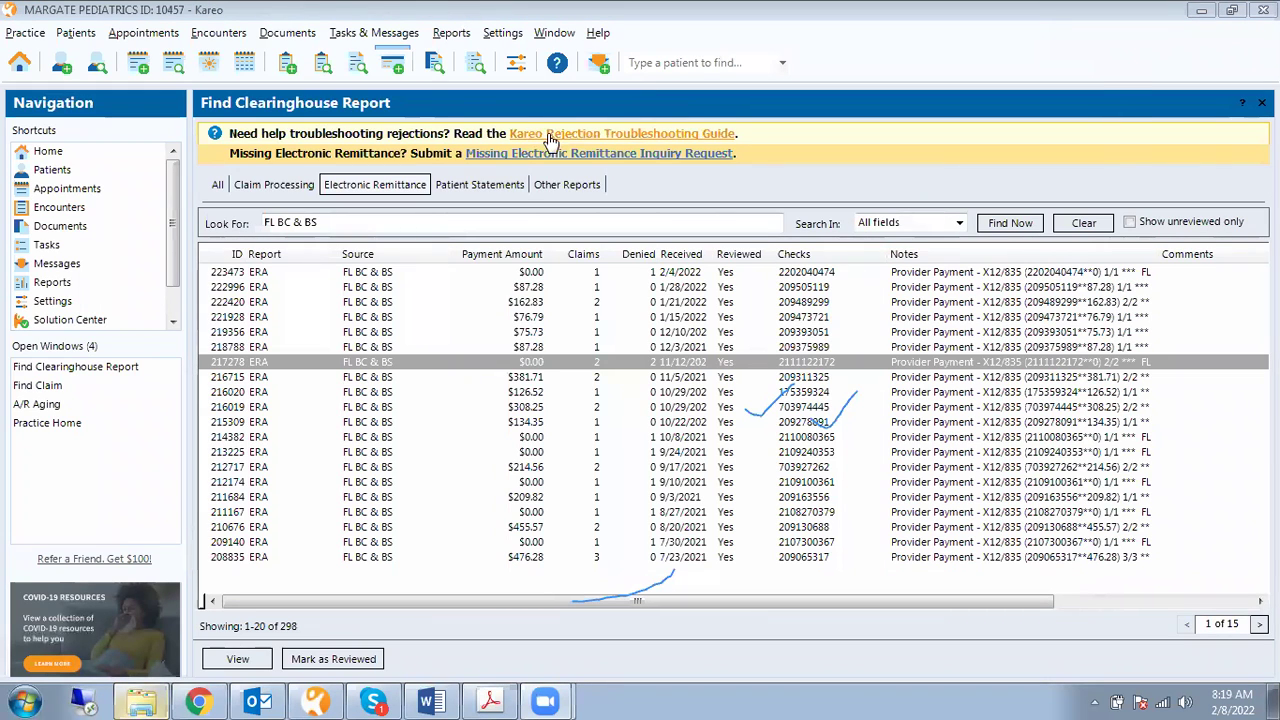
# Switch to Windows Explorer and open the Billing traing-Meeting workbook from D-Drive's Trainin-Material folder
pyautogui.click(147, 700)
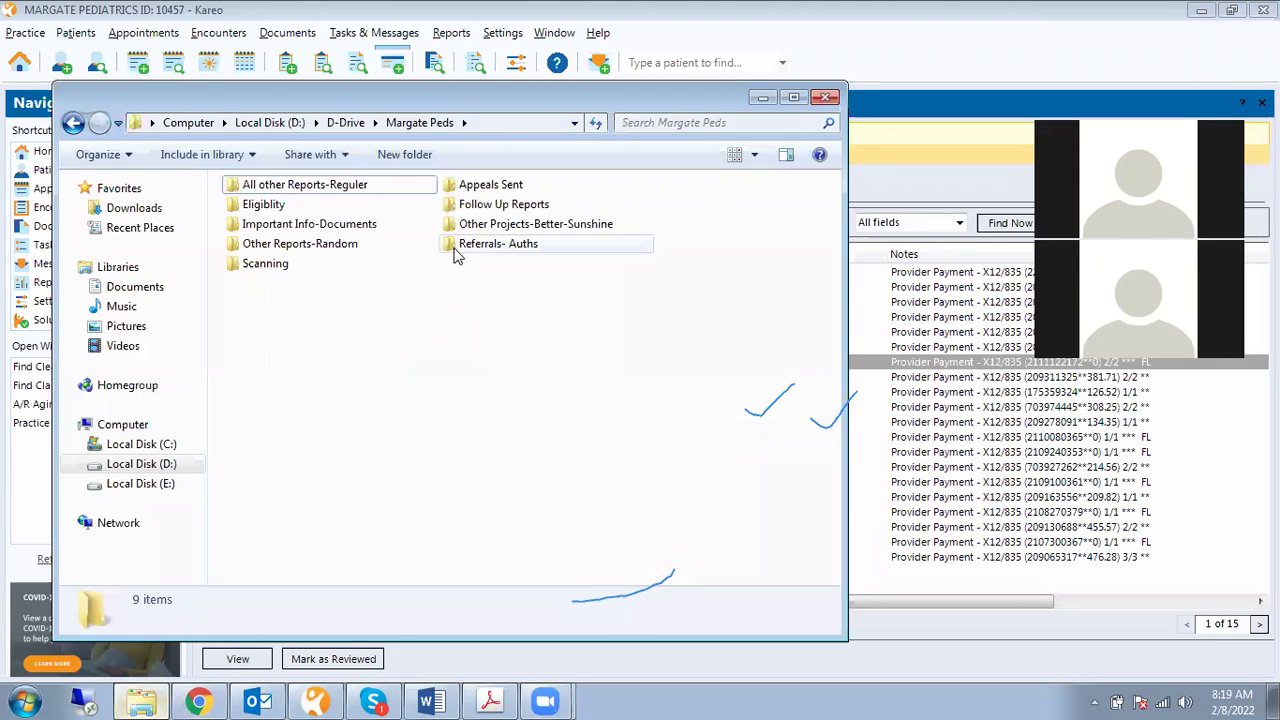
pyautogui.press('BackSpace')
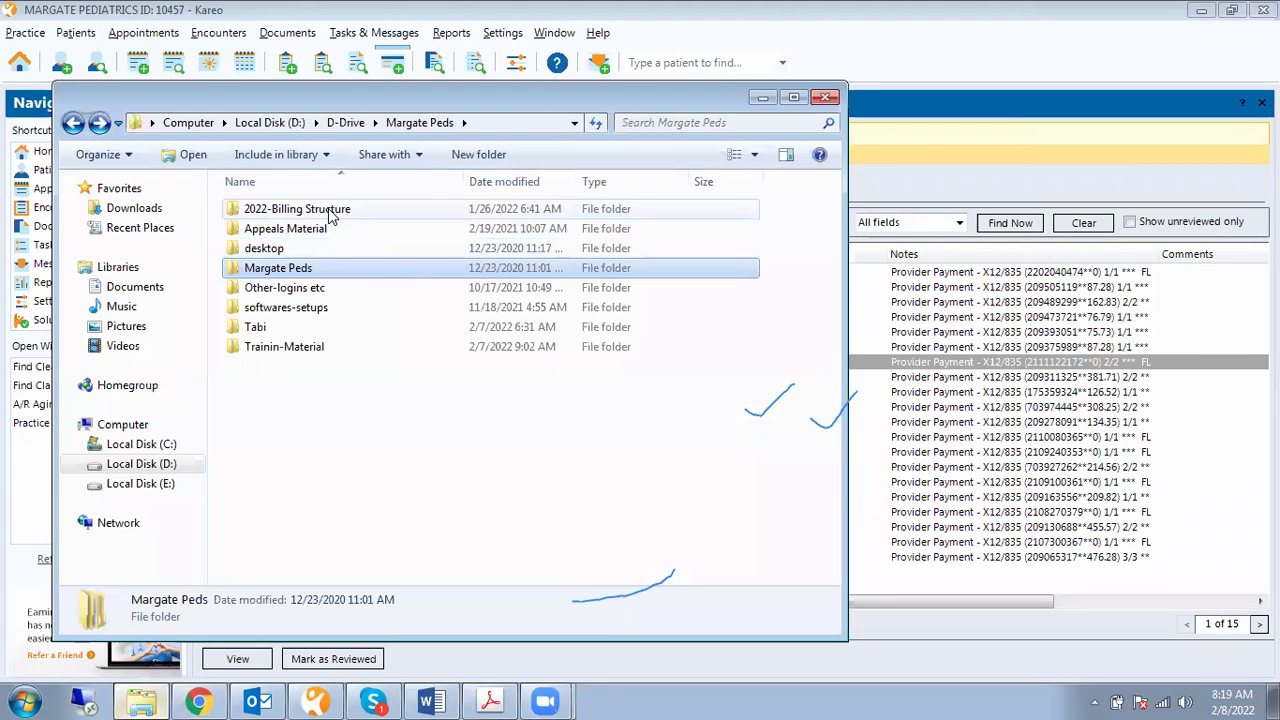
pyautogui.click(280, 348)
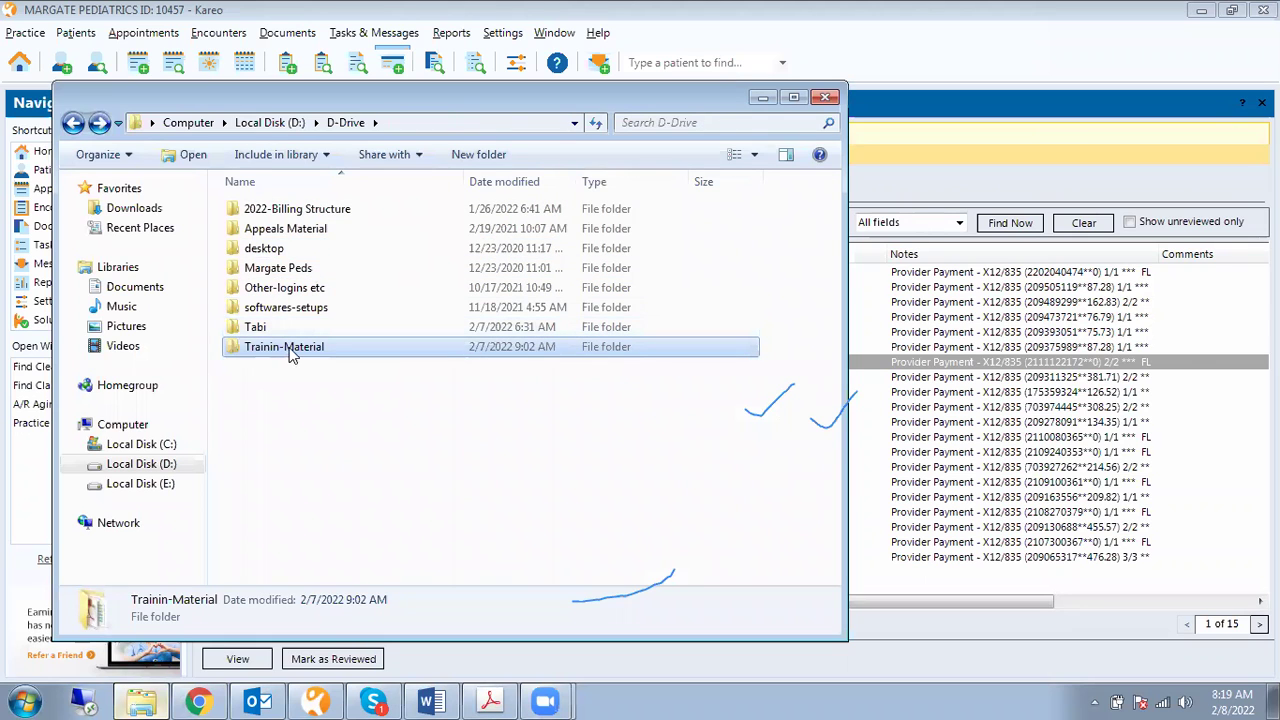
pyautogui.doubleClick(293, 345)
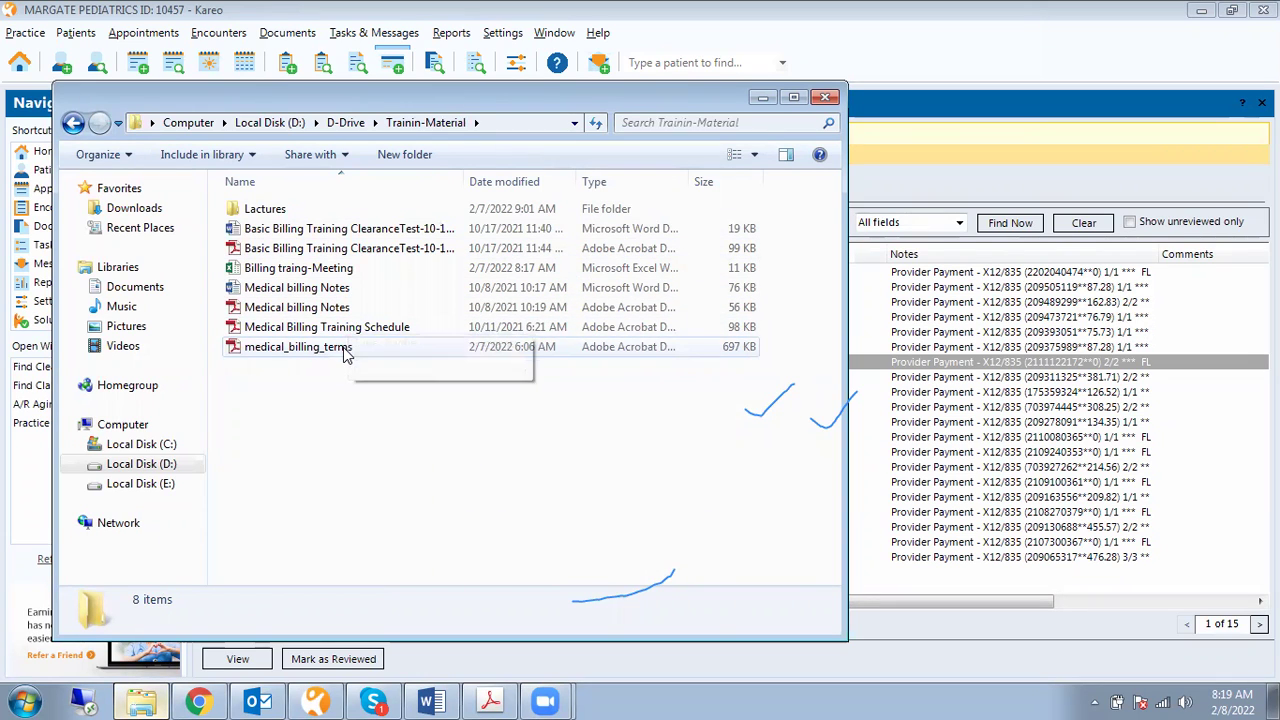
pyautogui.doubleClick(340, 270)
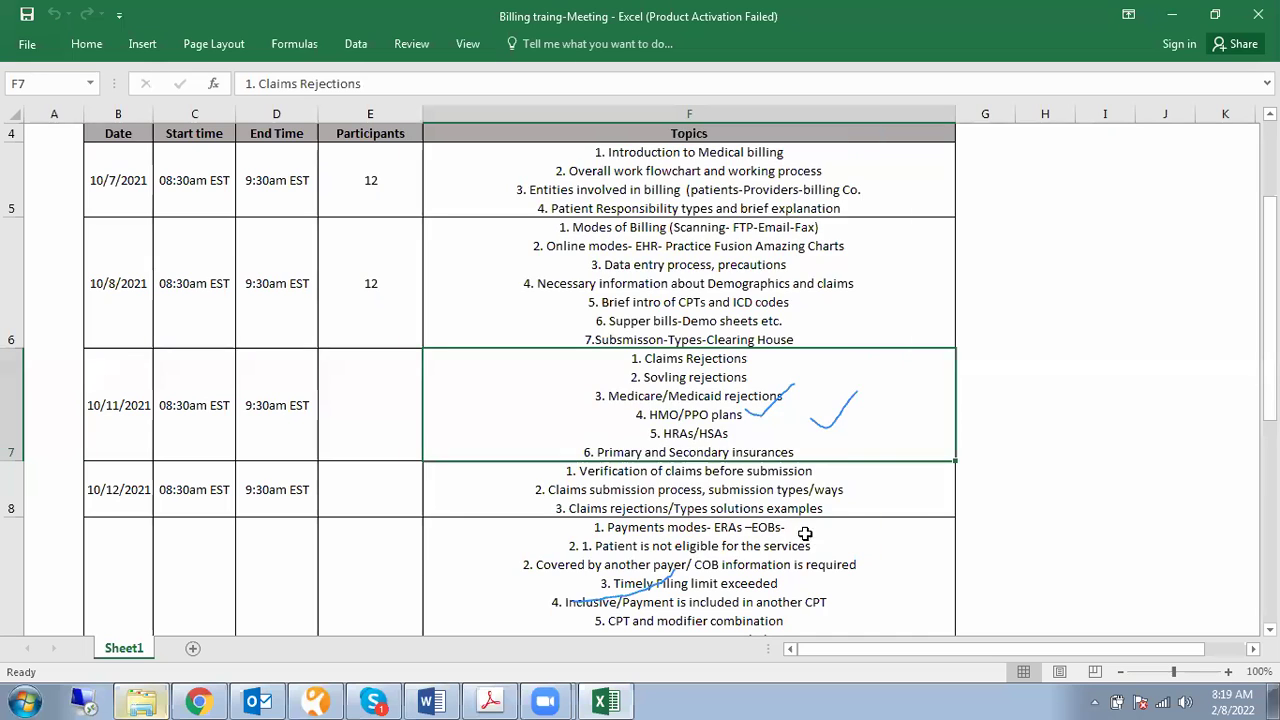
# Look through the training schedule's upcoming topics and select the 10/13/2021 topics cell F9
pyautogui.scroll(-2, 640, 414)
pyautogui.scroll(-1, 681, 425)
pyautogui.scroll(-1, 681, 425)
pyautogui.scroll(3, 681, 425)
pyautogui.scroll(-1, 681, 425)
pyautogui.click(633, 432)
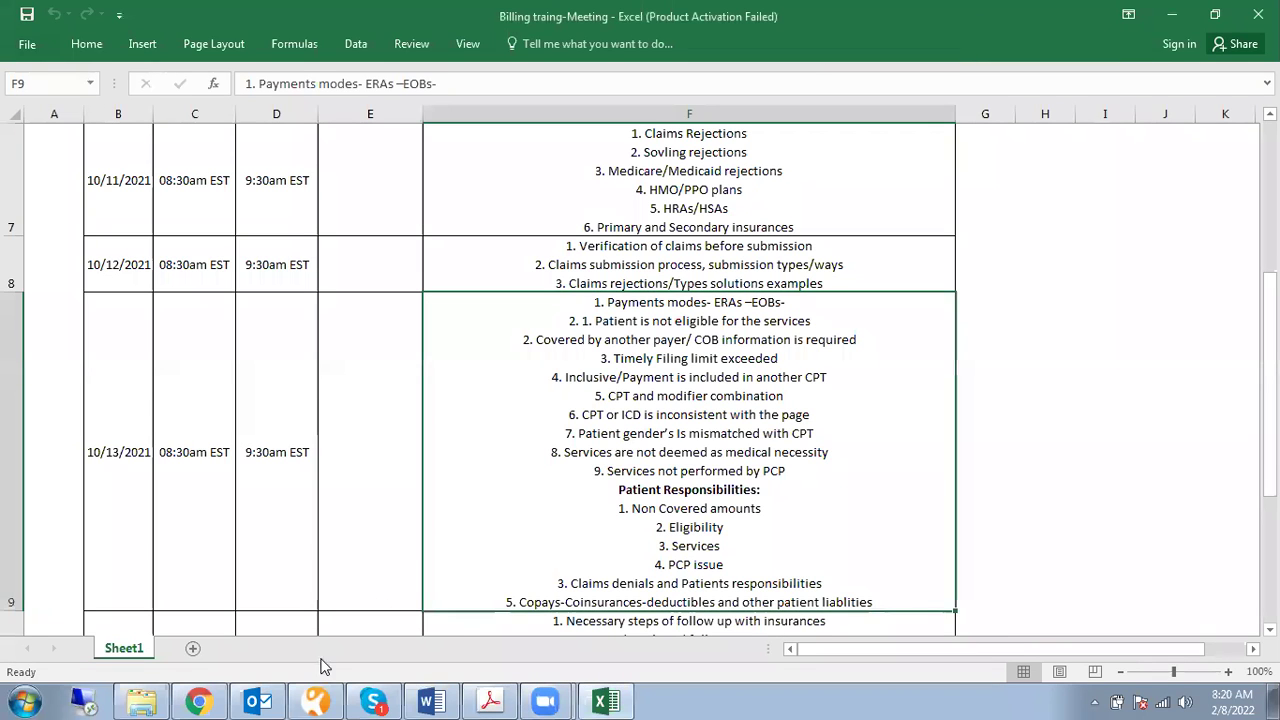
# Switch to Kareo and open the FL BC & BS electronic remittance received 2/4/2022
pyautogui.click(320, 702)
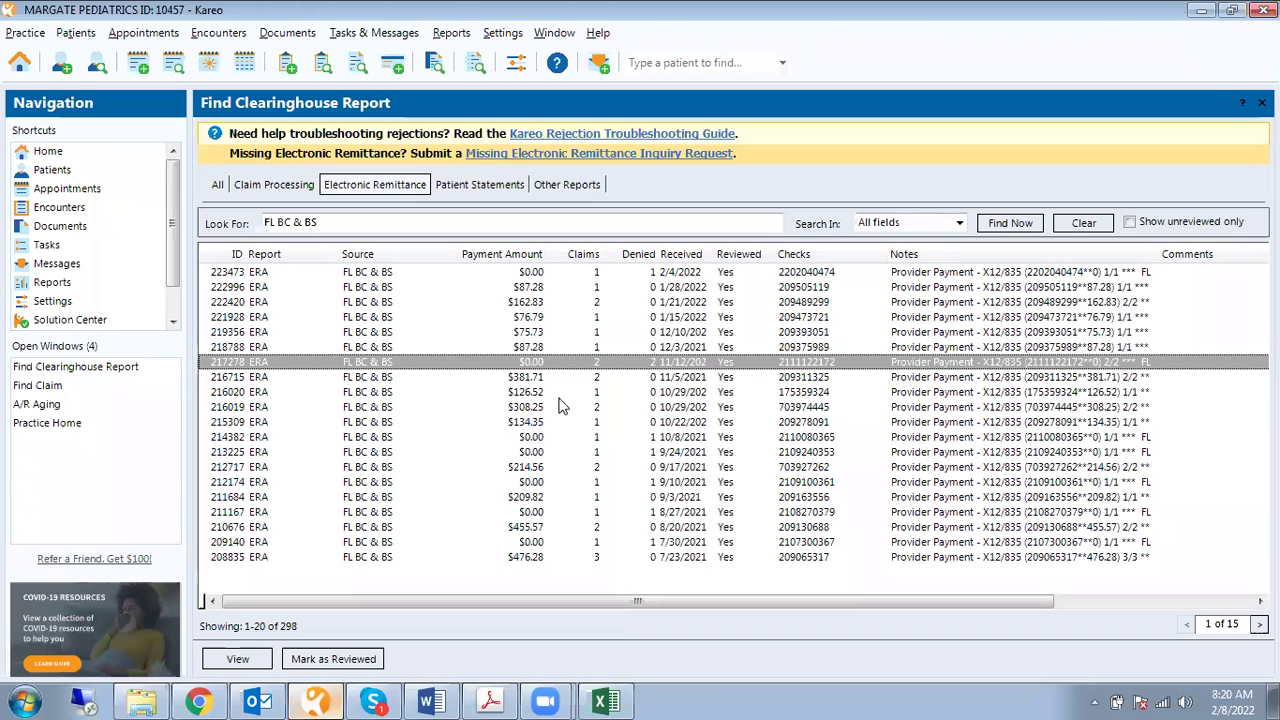
pyautogui.click(567, 333)
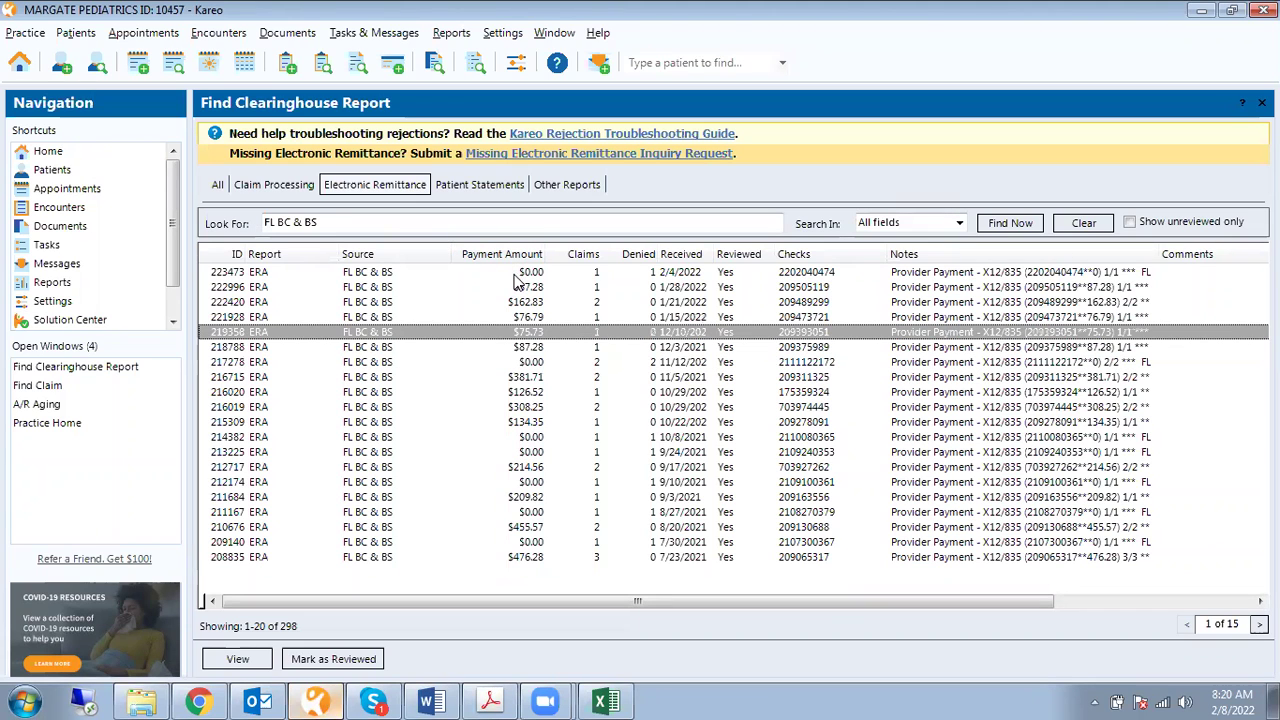
pyautogui.click(514, 274)
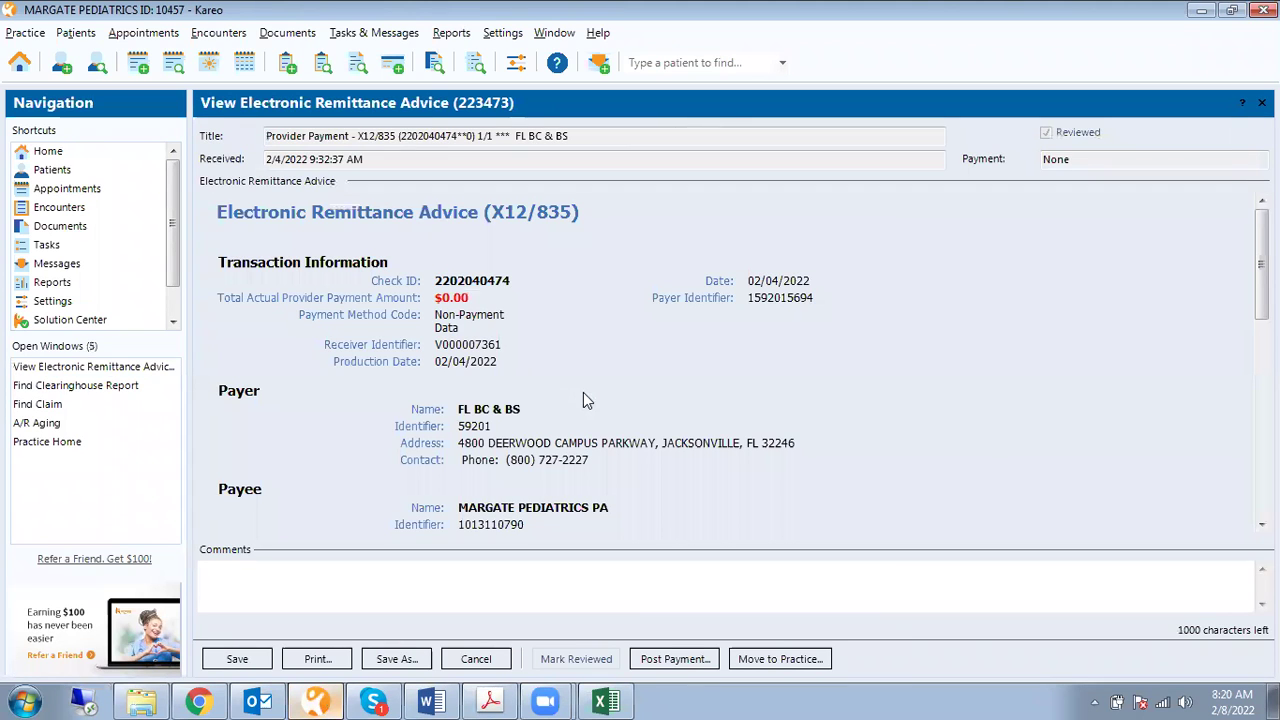
# Look over the remittance's transaction, payer and payee sections down to the claim details
pyautogui.scroll(-3, 583, 392)
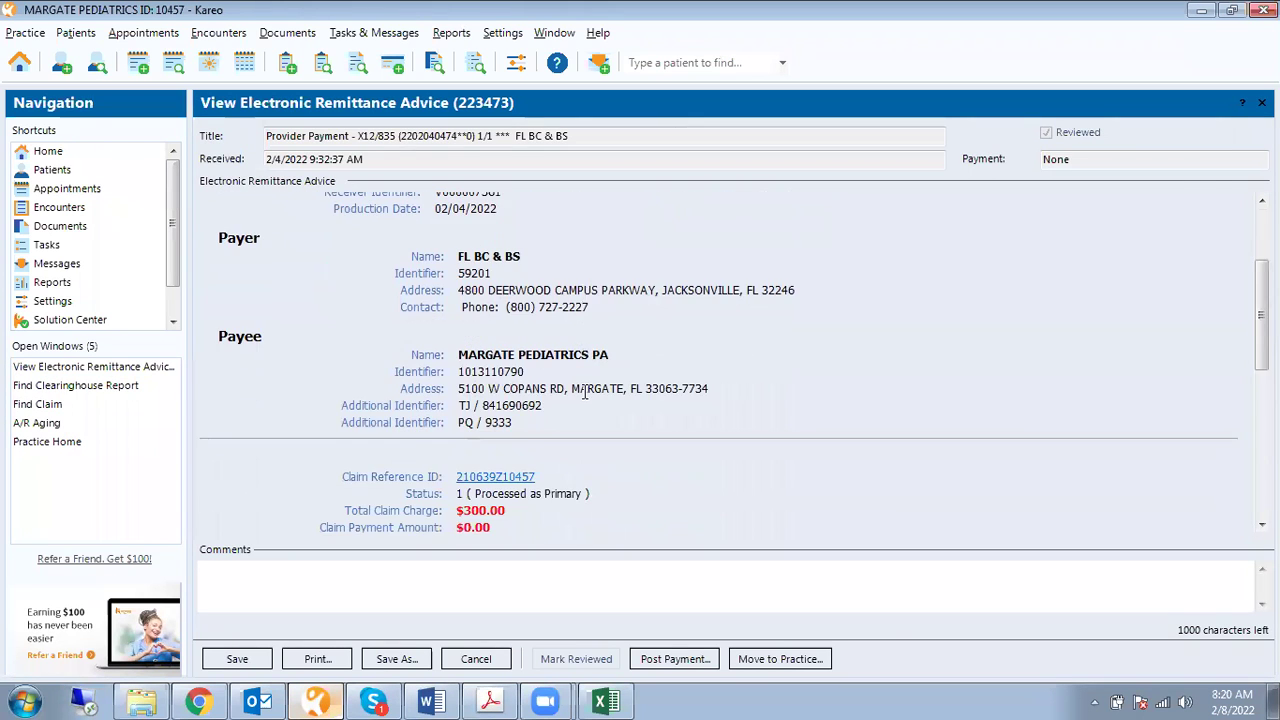
pyautogui.scroll(-1, 584, 388)
pyautogui.scroll(5, 583, 384)
pyautogui.scroll(-2, 583, 384)
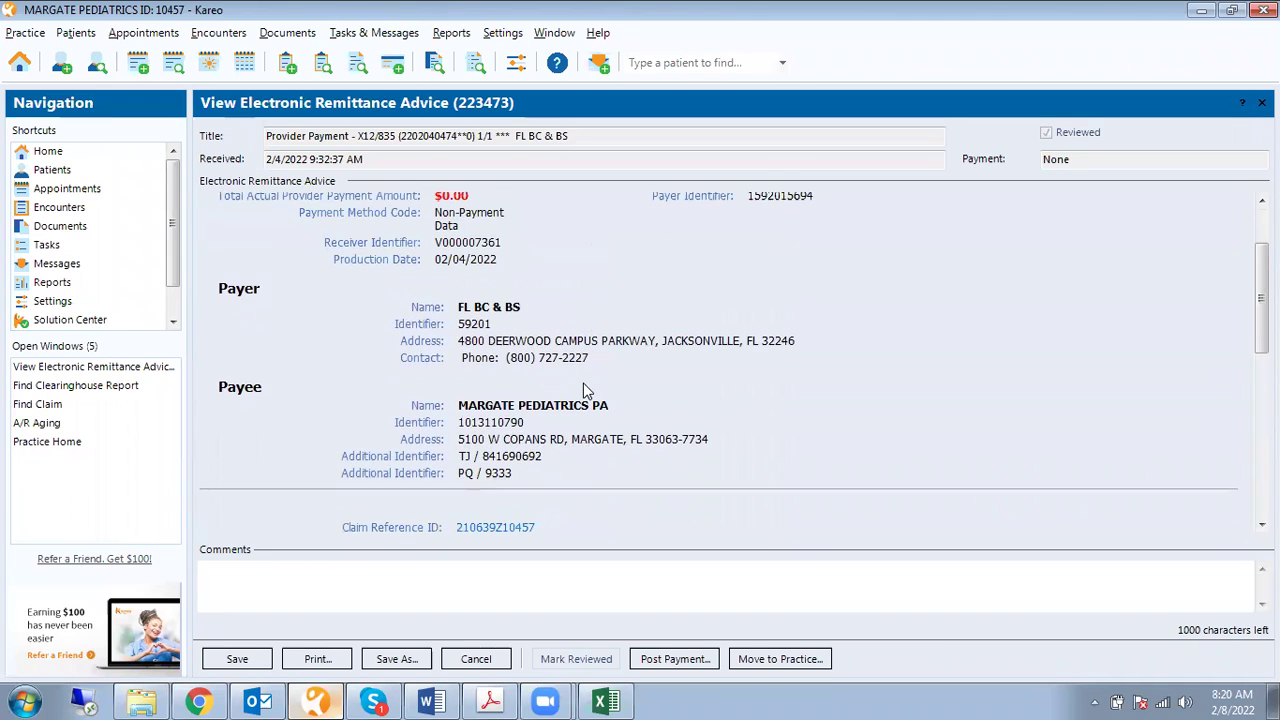
pyautogui.scroll(-4, 630, 384)
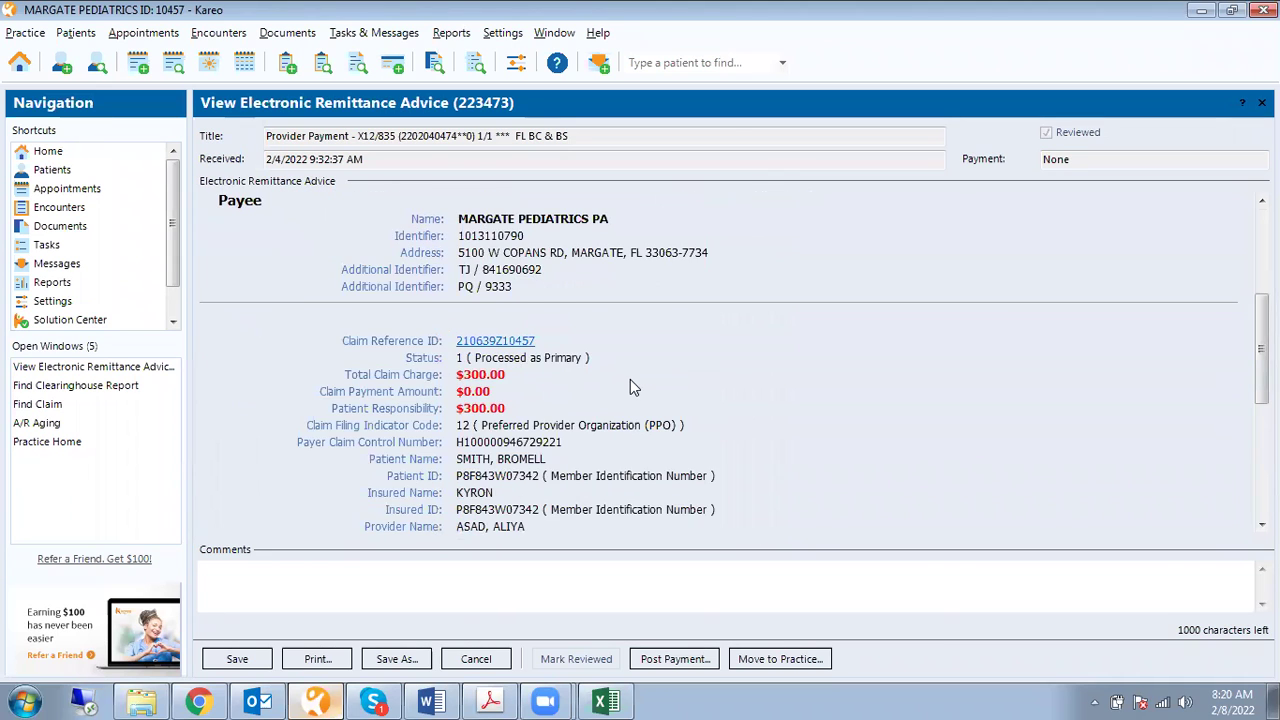
pyautogui.scroll(-3, 630, 387)
pyautogui.scroll(1, 450, 290)
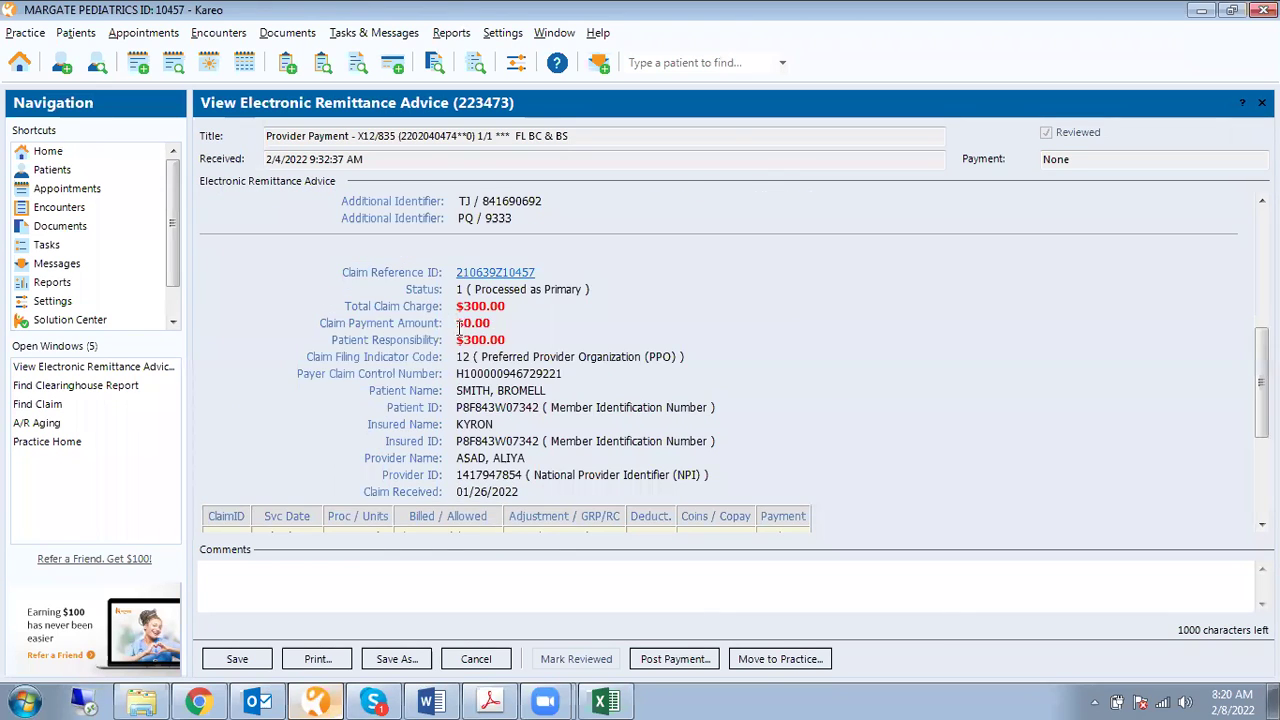
# Examine the claim's total charge, payment amount and patient responsibility
pyautogui.moveTo(452, 307); pyautogui.dragTo(527, 349)
pyautogui.click(460, 324)
pyautogui.click(457, 344)
pyautogui.click(527, 349)
# Examine the 99381 service line across its billed, allowed, adjustment, deductible, copay and payment columns
pyautogui.scroll(-3, 527, 349)
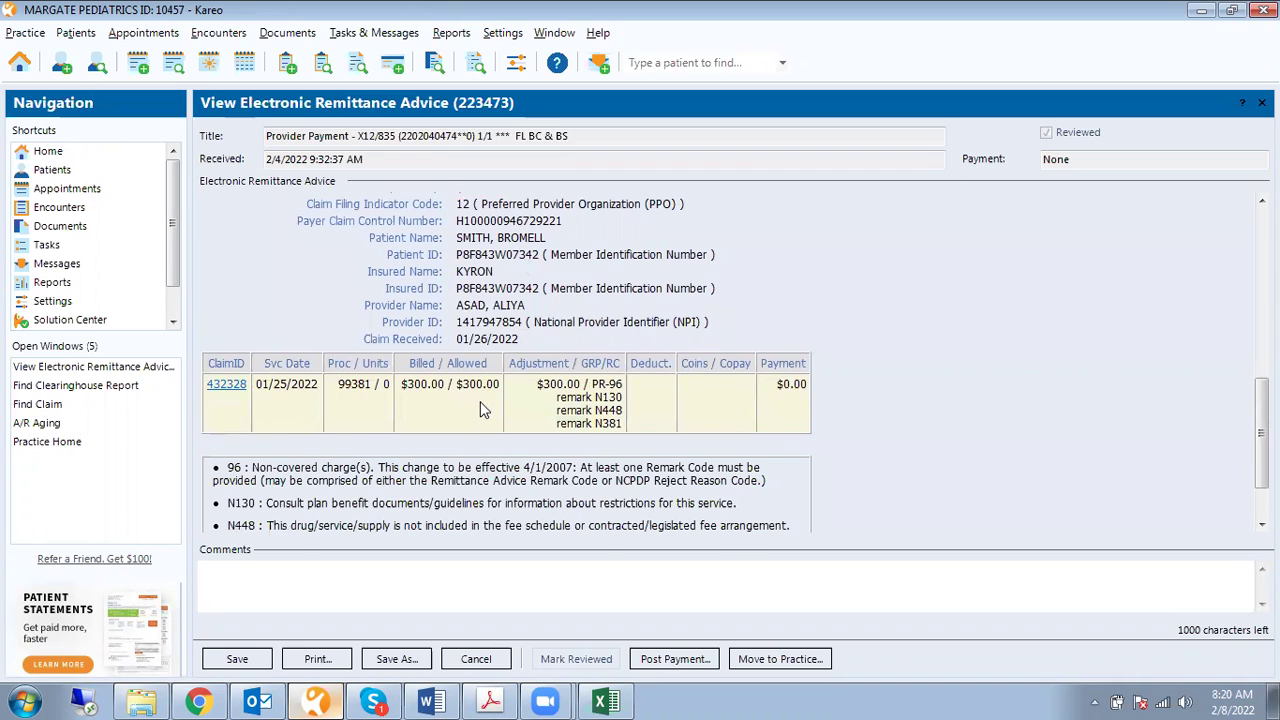
pyautogui.scroll(1, 476, 415)
pyautogui.scroll(-1, 392, 398)
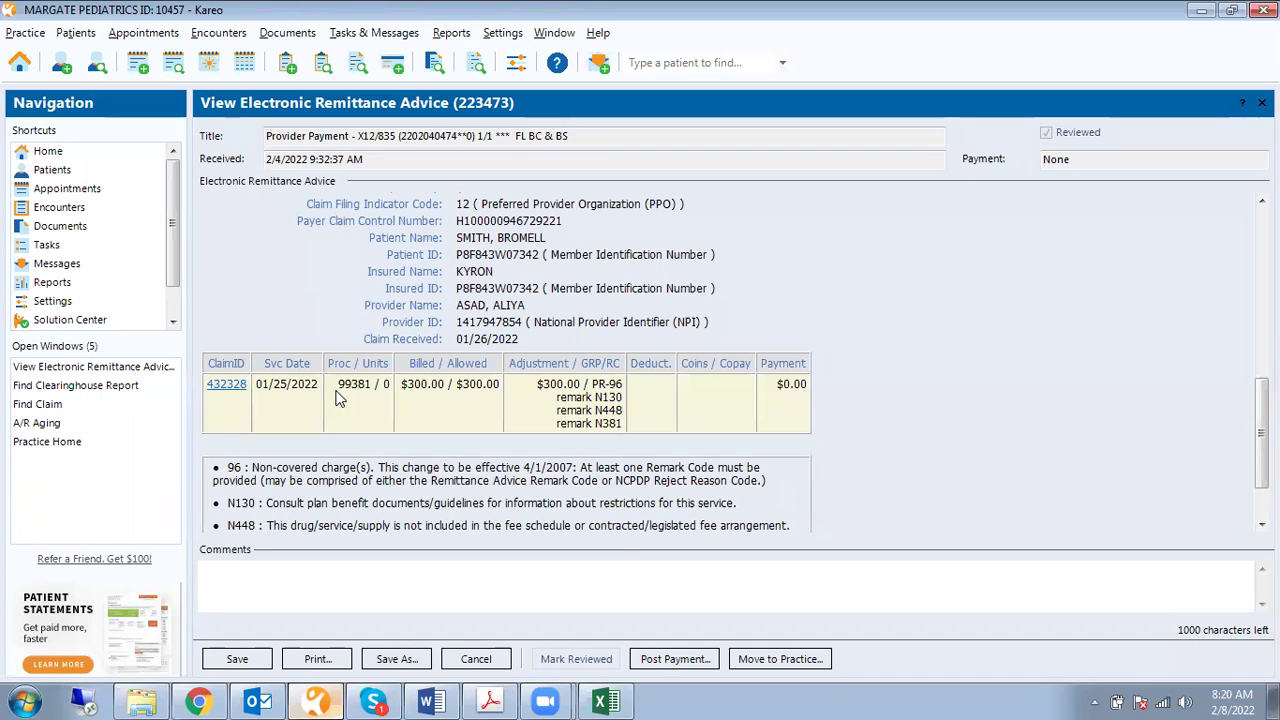
pyautogui.moveTo(337, 385); pyautogui.dragTo(369, 388)
pyautogui.moveTo(405, 385); pyautogui.dragTo(622, 384)
pyautogui.click(699, 390)
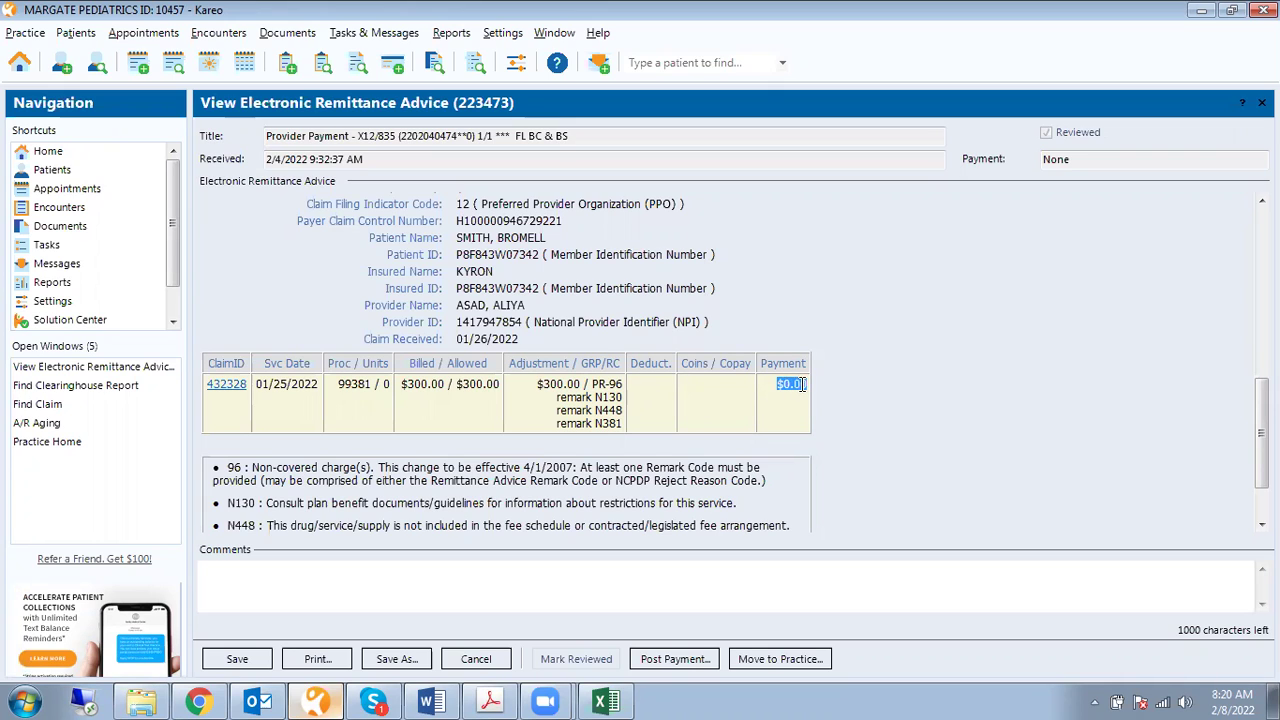
pyautogui.click(656, 388)
pyautogui.click(716, 396)
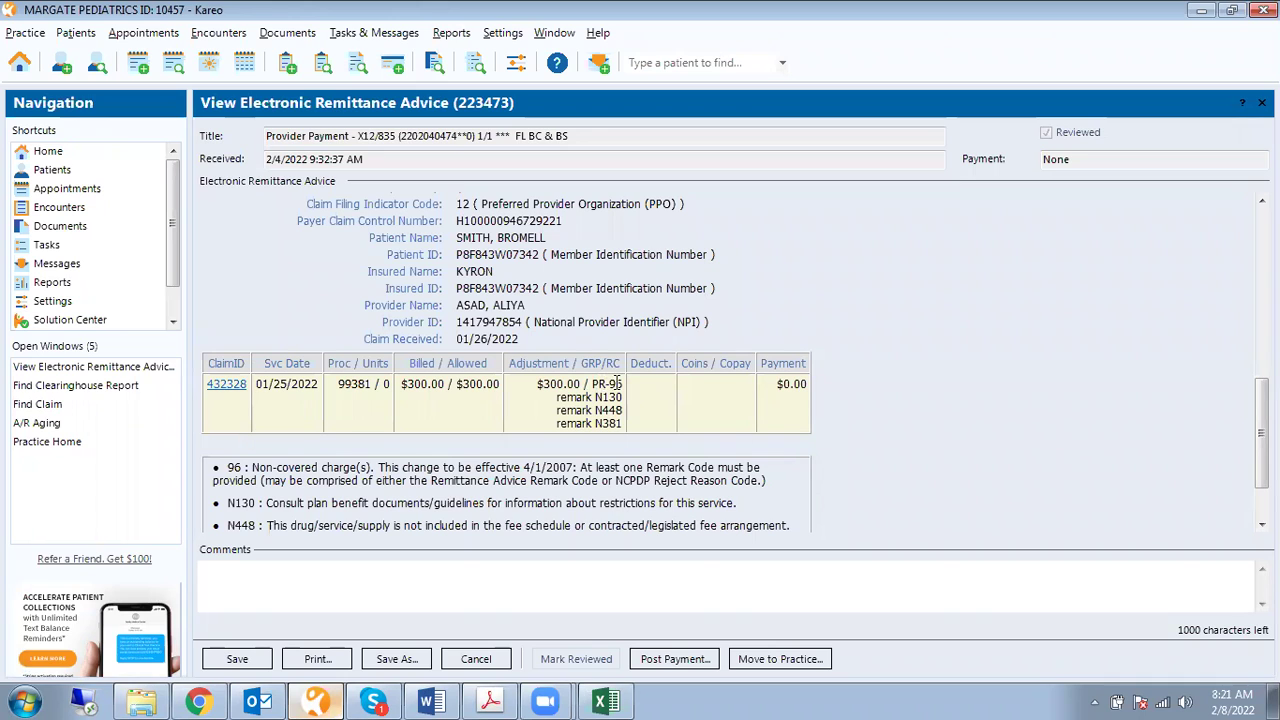
# Compare the service line's PR-96 adjustment with its payment, deductible and copay columns, and check the first remark code
pyautogui.scroll(-1, 608, 385)
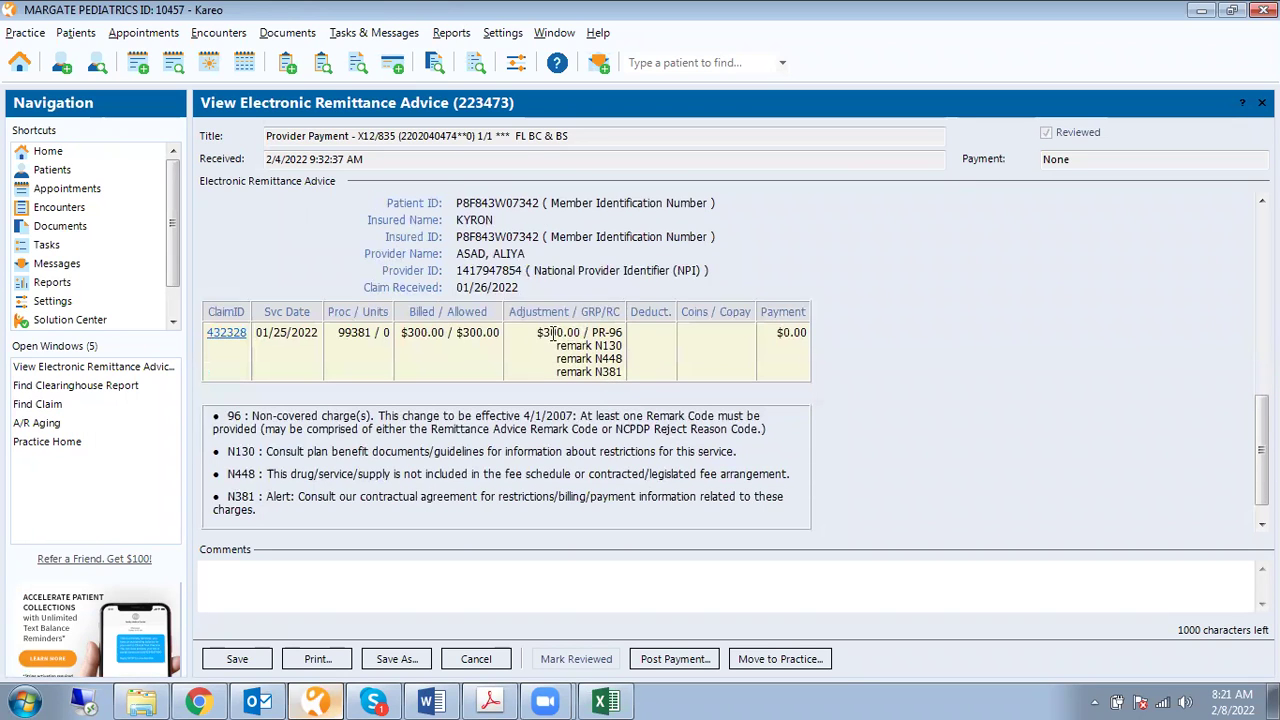
pyautogui.moveTo(535, 335); pyautogui.dragTo(588, 335)
pyautogui.click(688, 335)
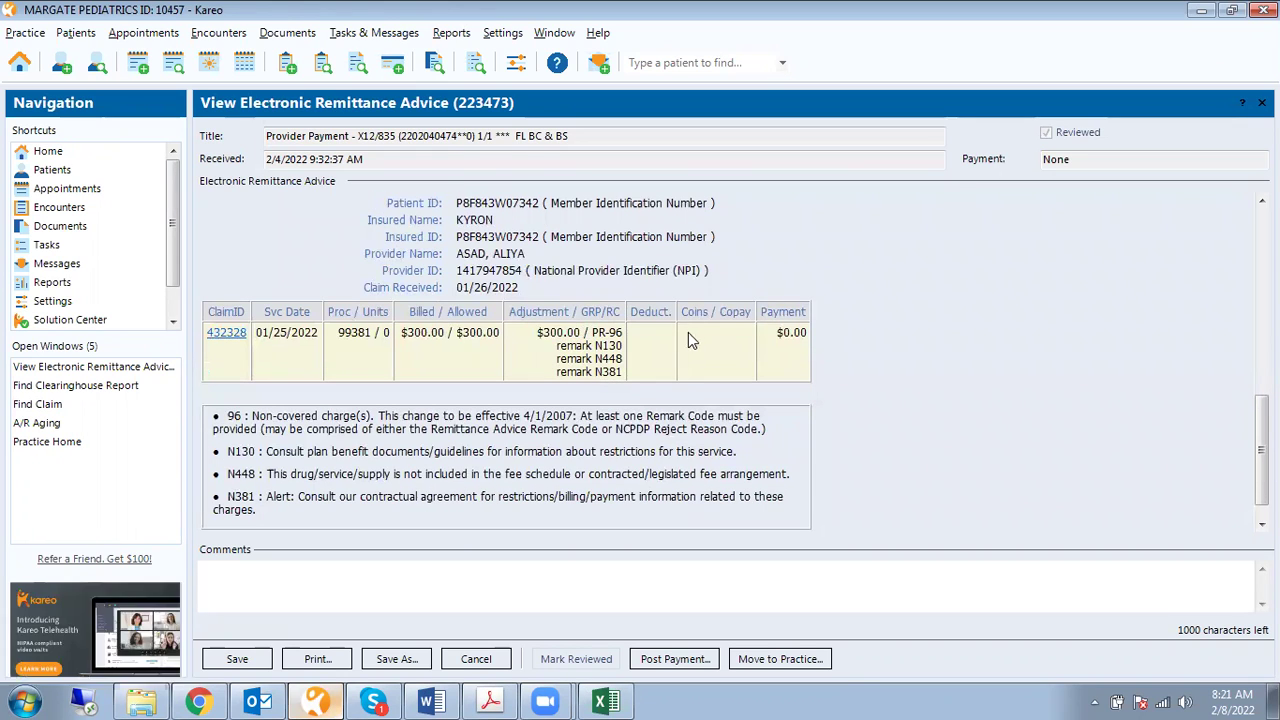
pyautogui.moveTo(776, 334); pyautogui.dragTo(810, 334)
pyautogui.moveTo(645, 334); pyautogui.dragTo(701, 342)
pyautogui.click(703, 336)
pyautogui.moveTo(553, 334); pyautogui.dragTo(623, 334)
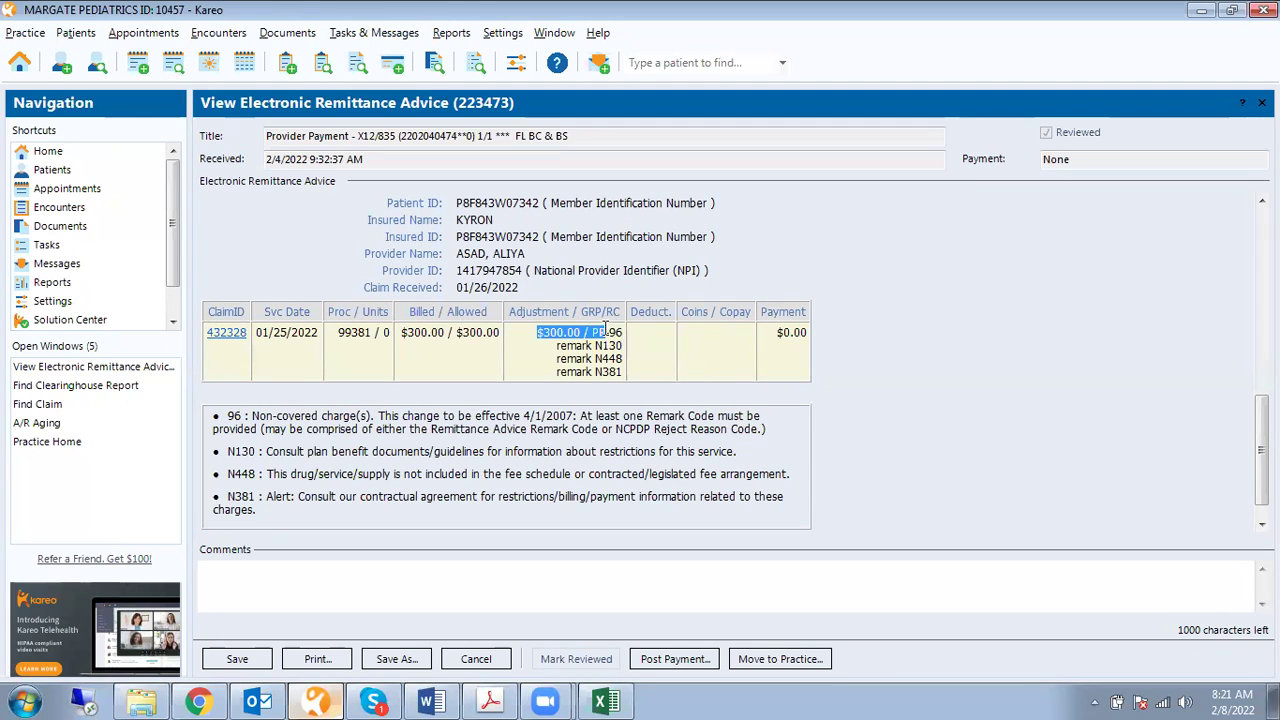
pyautogui.moveTo(537, 333); pyautogui.dragTo(598, 358)
pyautogui.click(598, 345)
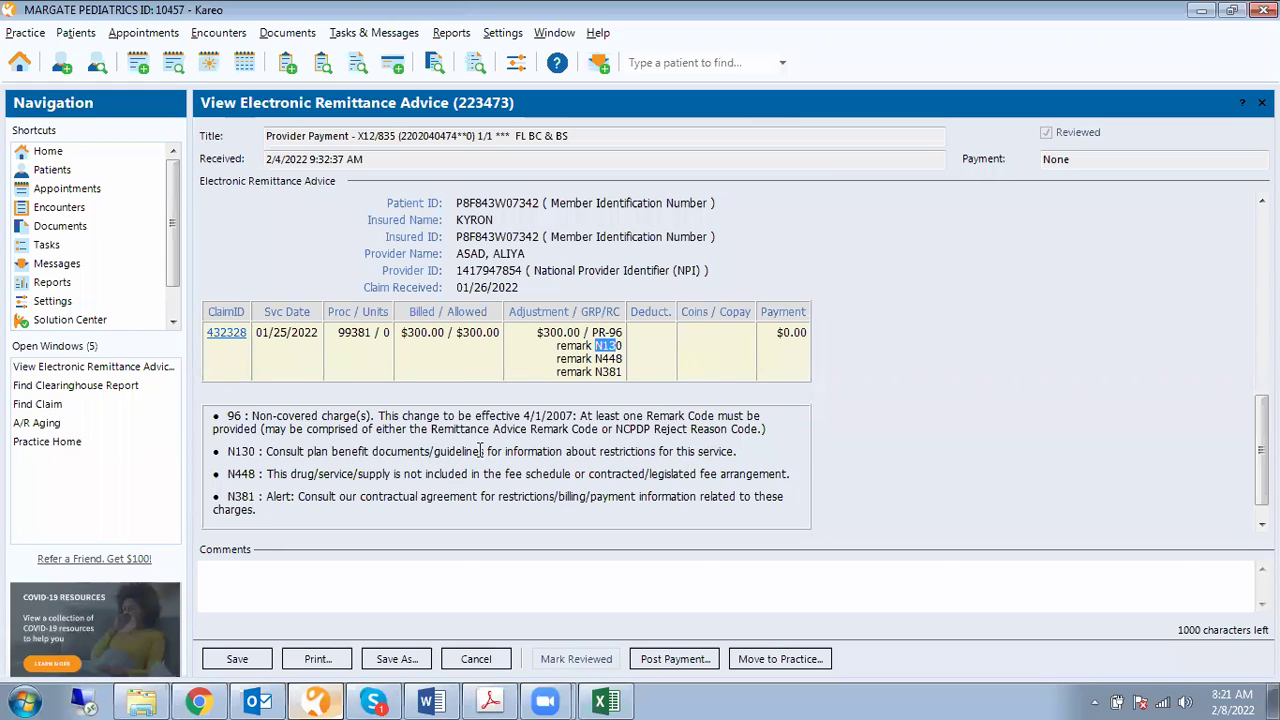
# Match the PR-96 adjustment and its remark codes to the descriptions listed beneath the service line
pyautogui.moveTo(592, 332); pyautogui.dragTo(622, 374)
pyautogui.click(615, 347)
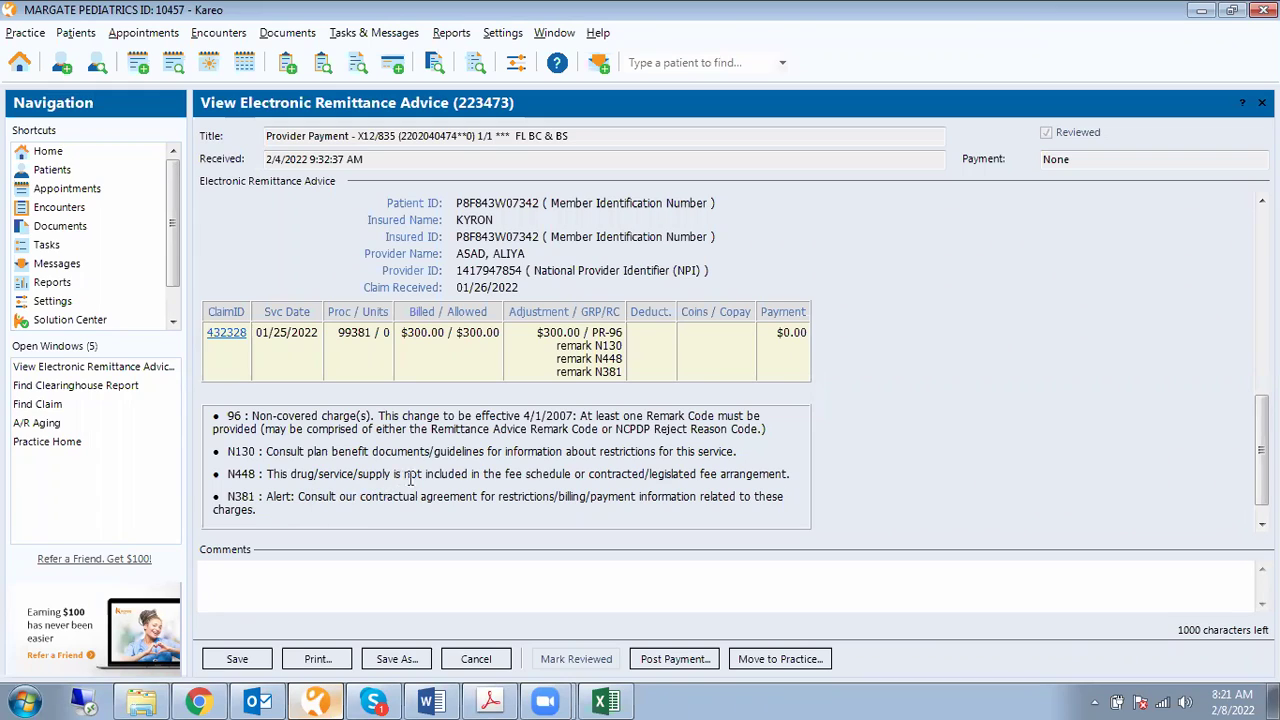
pyautogui.moveTo(585, 470); pyautogui.dragTo(274, 452)
pyautogui.click(274, 452)
pyautogui.moveTo(595, 345); pyautogui.dragTo(545, 336)
pyautogui.click(540, 352)
pyautogui.click(618, 371)
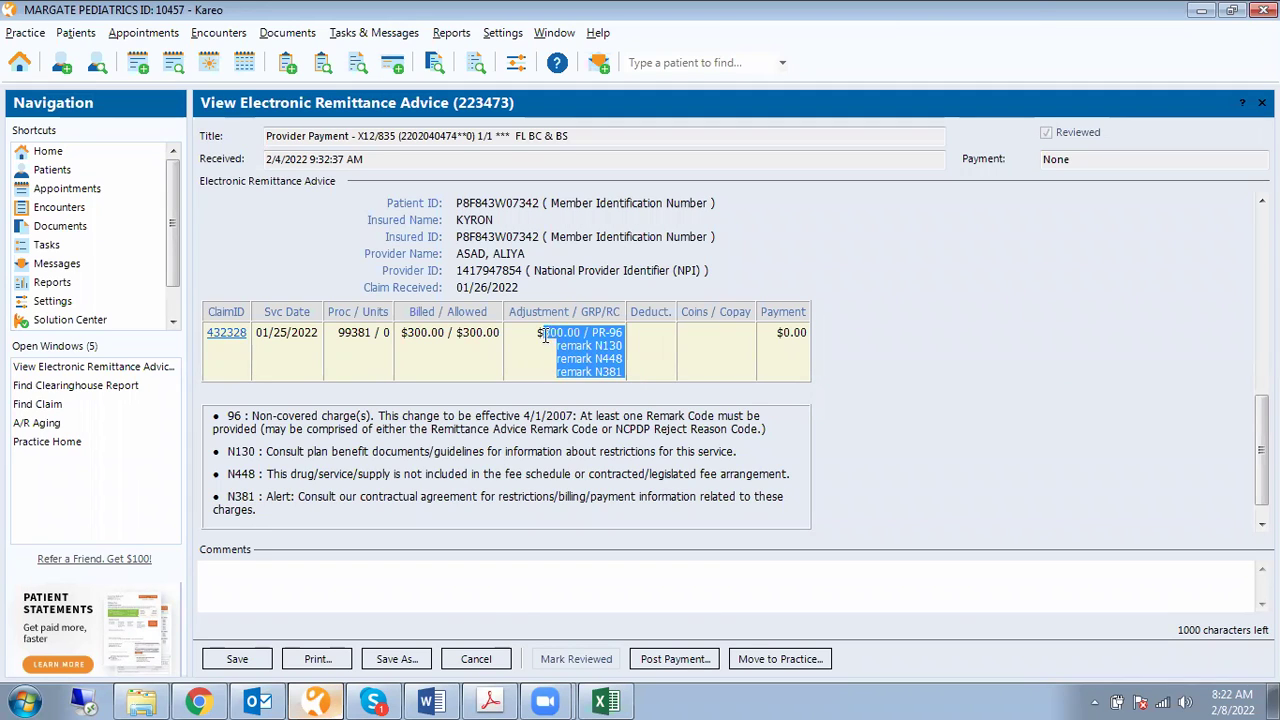
pyautogui.click(507, 388)
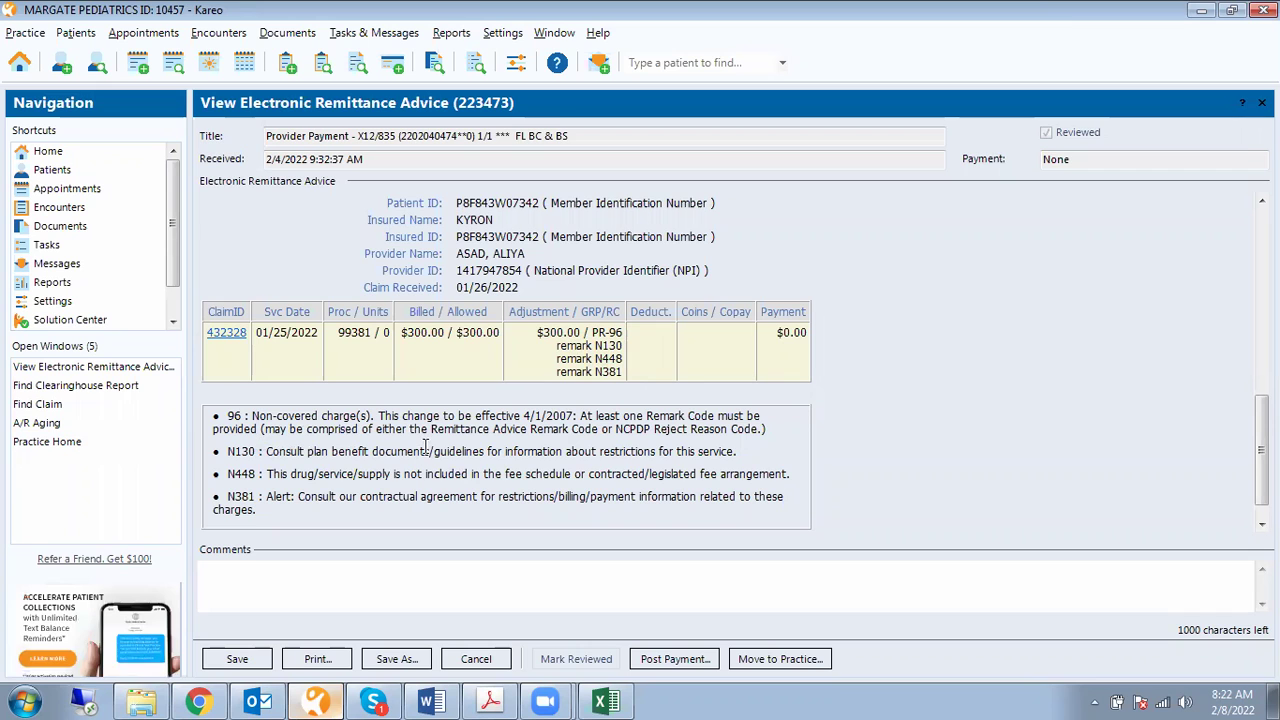
# Read the description of reason code 96 for non-covered charges
pyautogui.scroll(3, 425, 447)
pyautogui.scroll(-3, 425, 432)
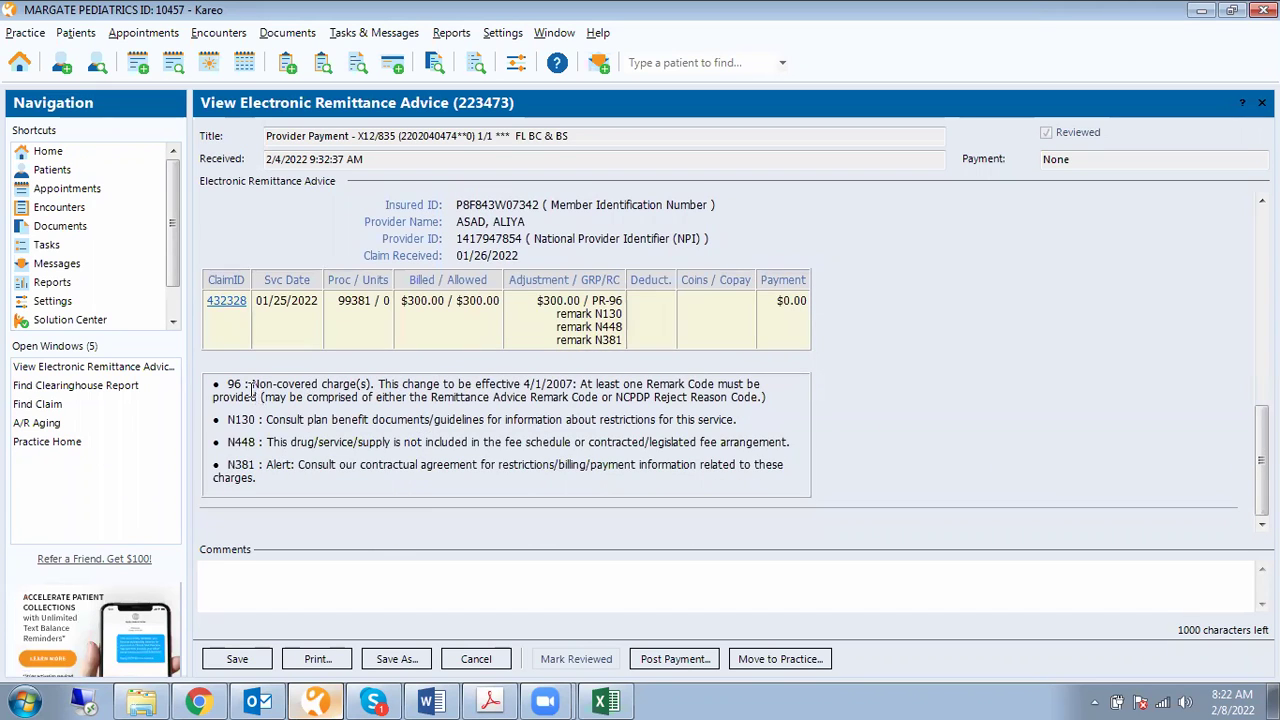
pyautogui.moveTo(252, 386); pyautogui.dragTo(777, 410)
pyautogui.click(777, 410)
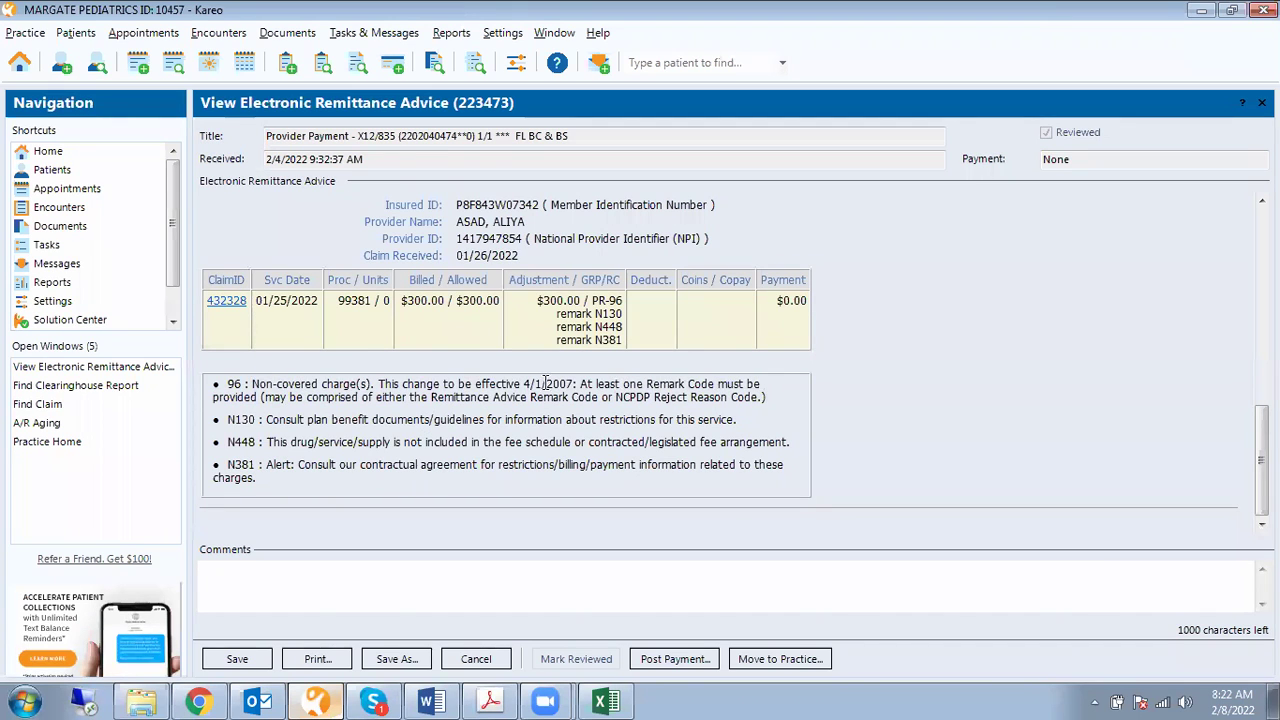
pyautogui.moveTo(227, 358); pyautogui.dragTo(220, 405)
pyautogui.click(270, 330)
# Review the 99381 service line from its procedure code through its remark codes
pyautogui.moveTo(258, 300); pyautogui.dragTo(641, 304)
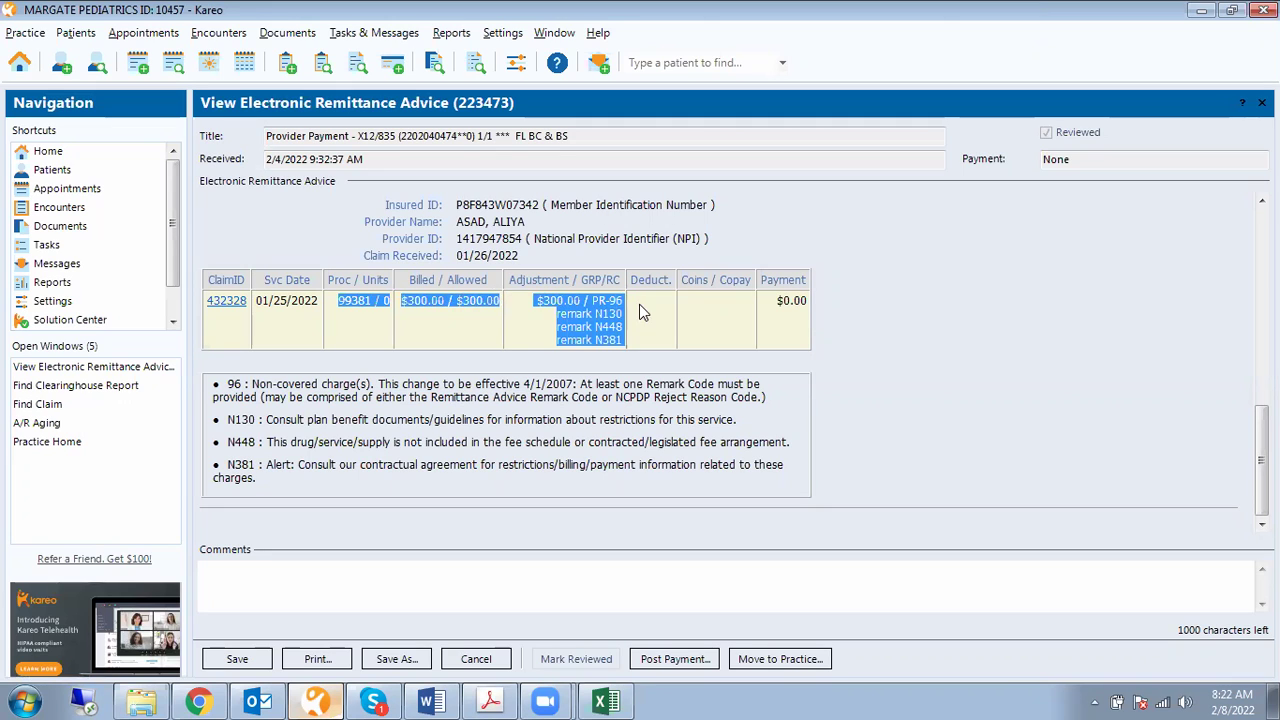
pyautogui.click(639, 304)
pyautogui.moveTo(340, 301); pyautogui.dragTo(622, 347)
pyautogui.click(624, 346)
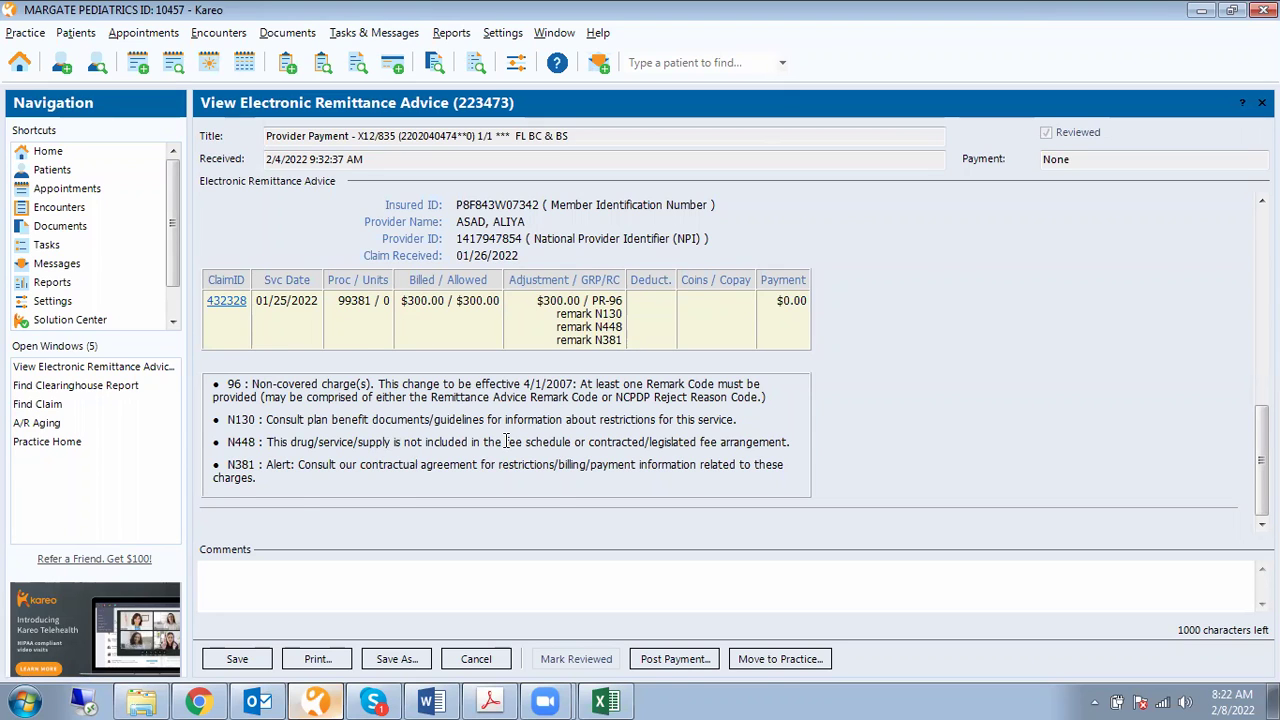
pyautogui.scroll(1, 527, 372)
pyautogui.scroll(-1, 527, 340)
pyautogui.moveTo(340, 301); pyautogui.dragTo(625, 339)
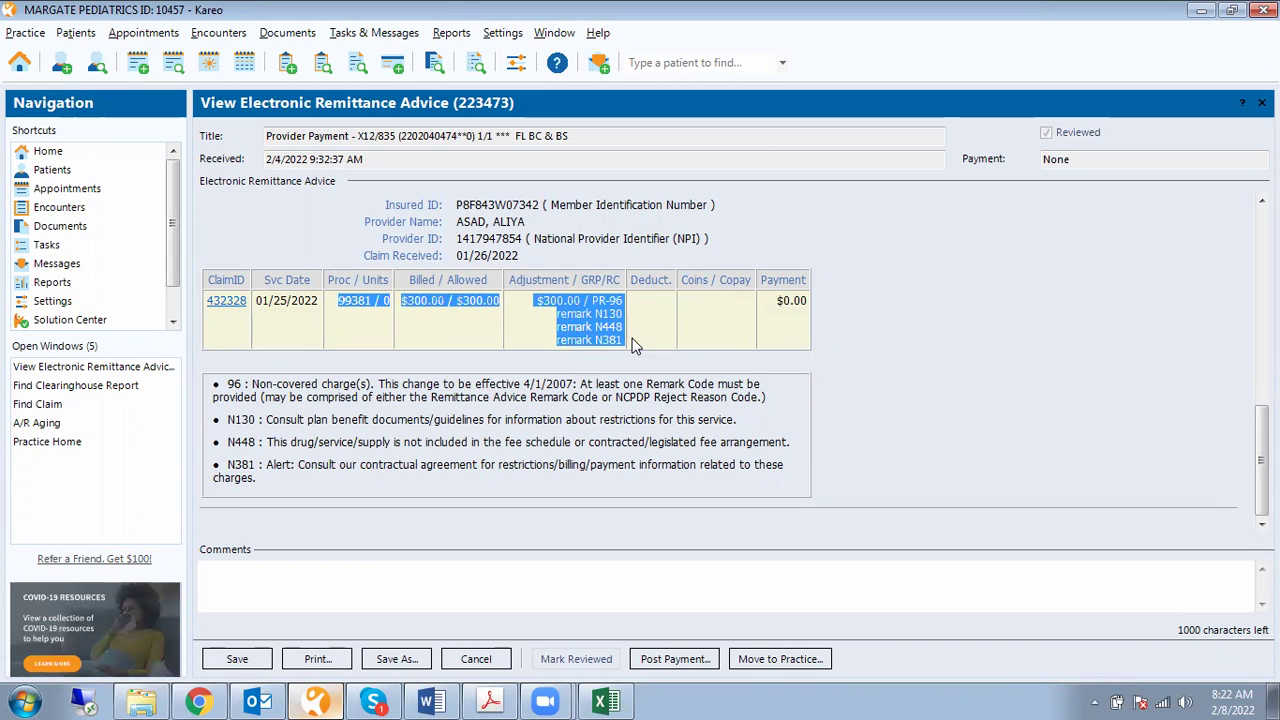
pyautogui.click(628, 338)
# Recheck the adjustment amount and the remark codes N130, N448 and N381 on the service line
pyautogui.moveTo(628, 338); pyautogui.dragTo(538, 301)
pyautogui.click(535, 308)
pyautogui.click(626, 342)
pyautogui.click(641, 349)
pyautogui.click(527, 302)
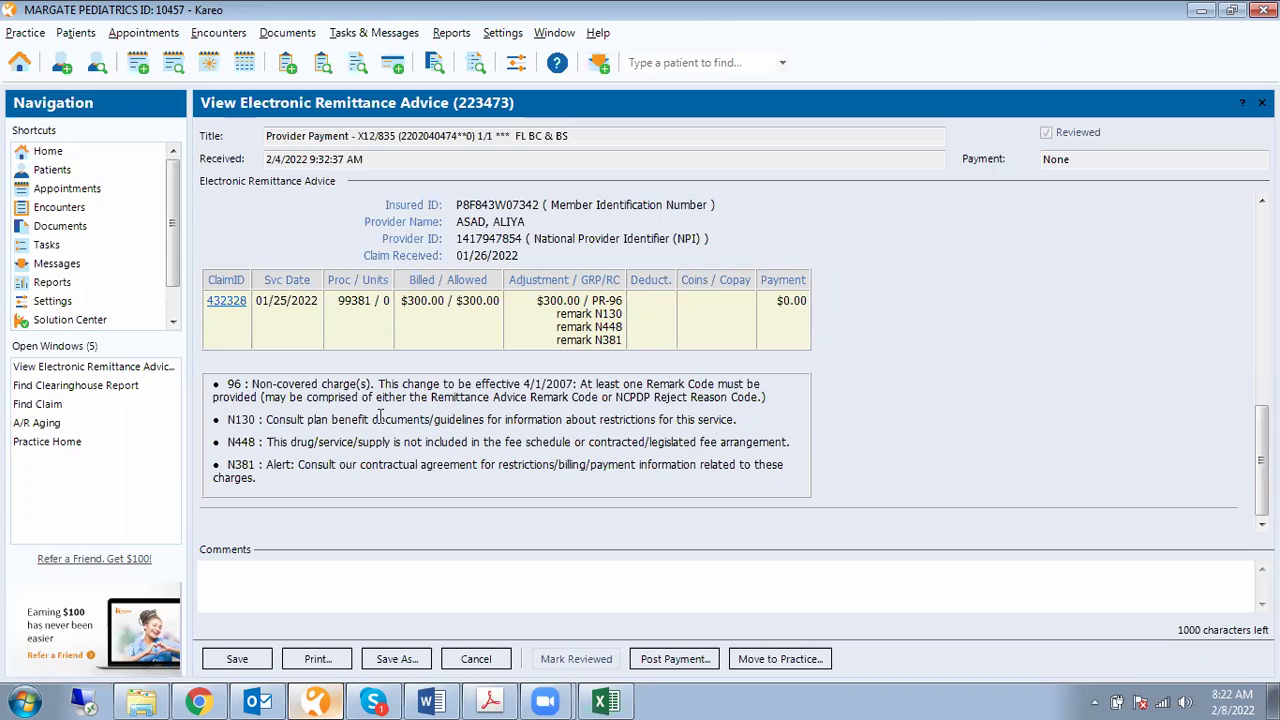
# Read the N448 remark description and close the remittance to return to the clearinghouse report list
pyautogui.moveTo(268, 442); pyautogui.dragTo(398, 443)
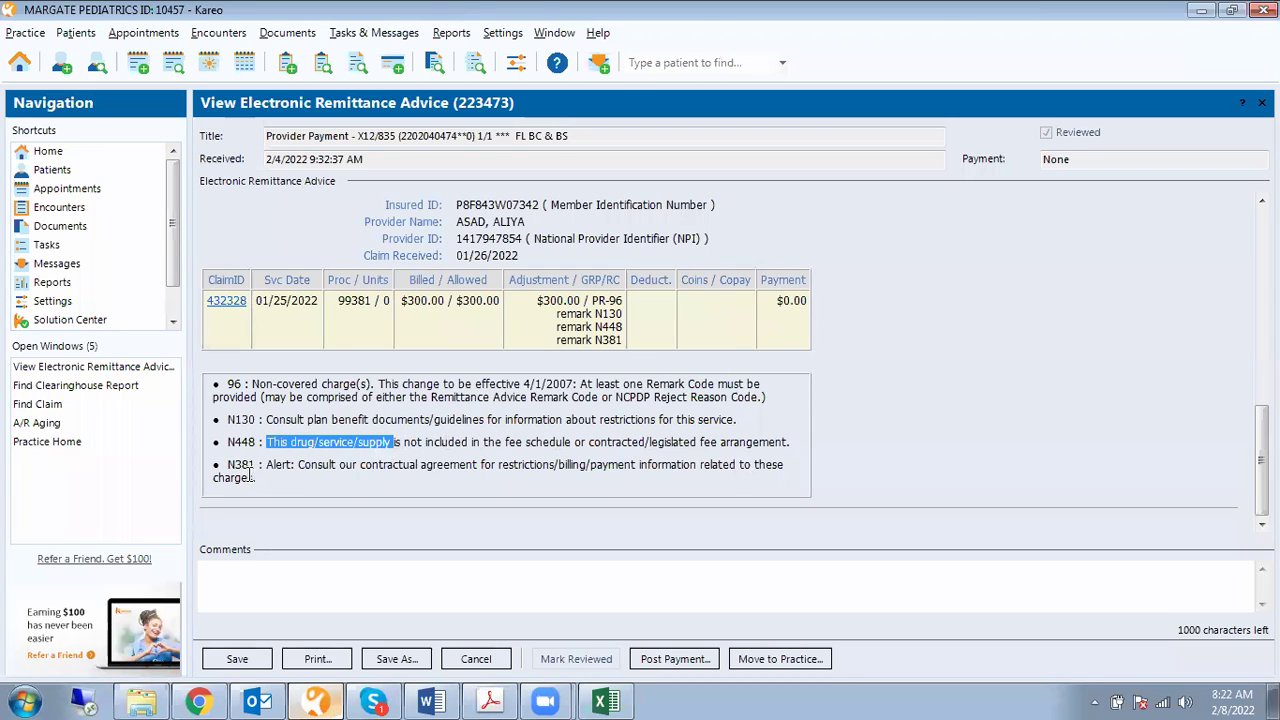
pyautogui.click(340, 422)
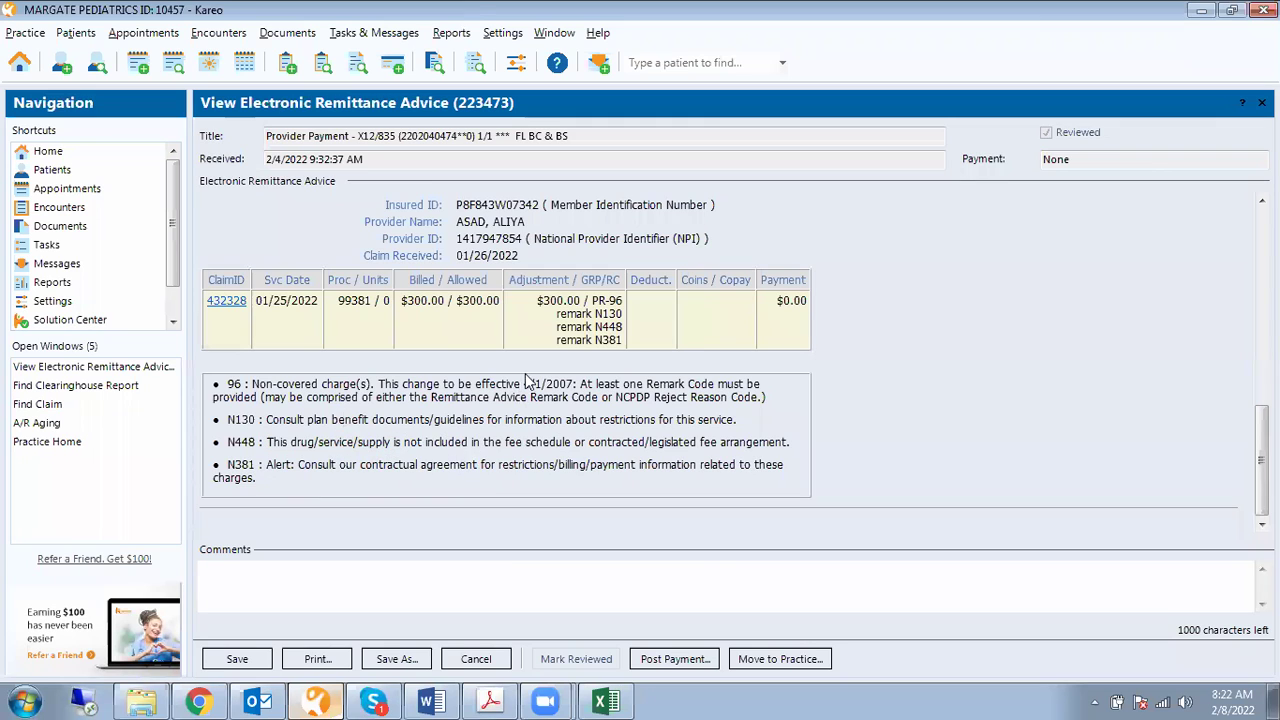
pyautogui.scroll(2, 527, 383)
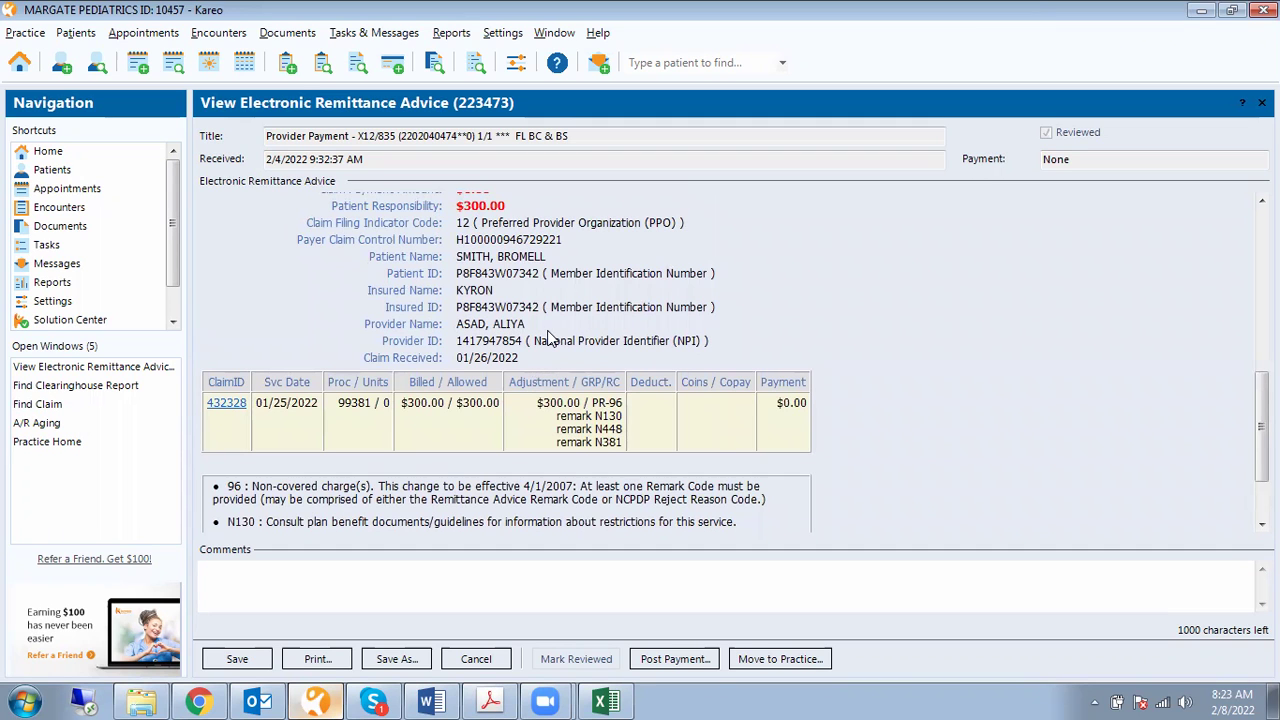
pyautogui.press('Escape')
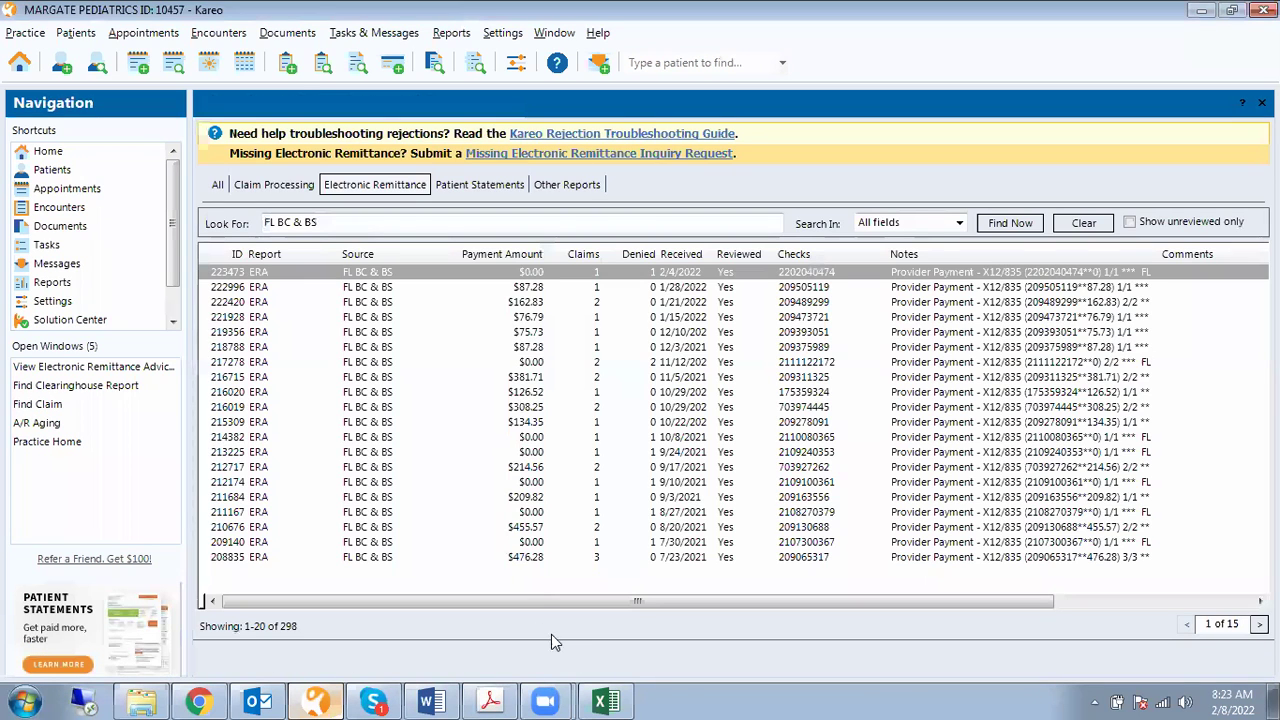
# Switch to the Billing traing-Meeting workbook and review the 10/13/2021 topics and the sessions that follow
pyautogui.hotkey('alt', 'Tab')
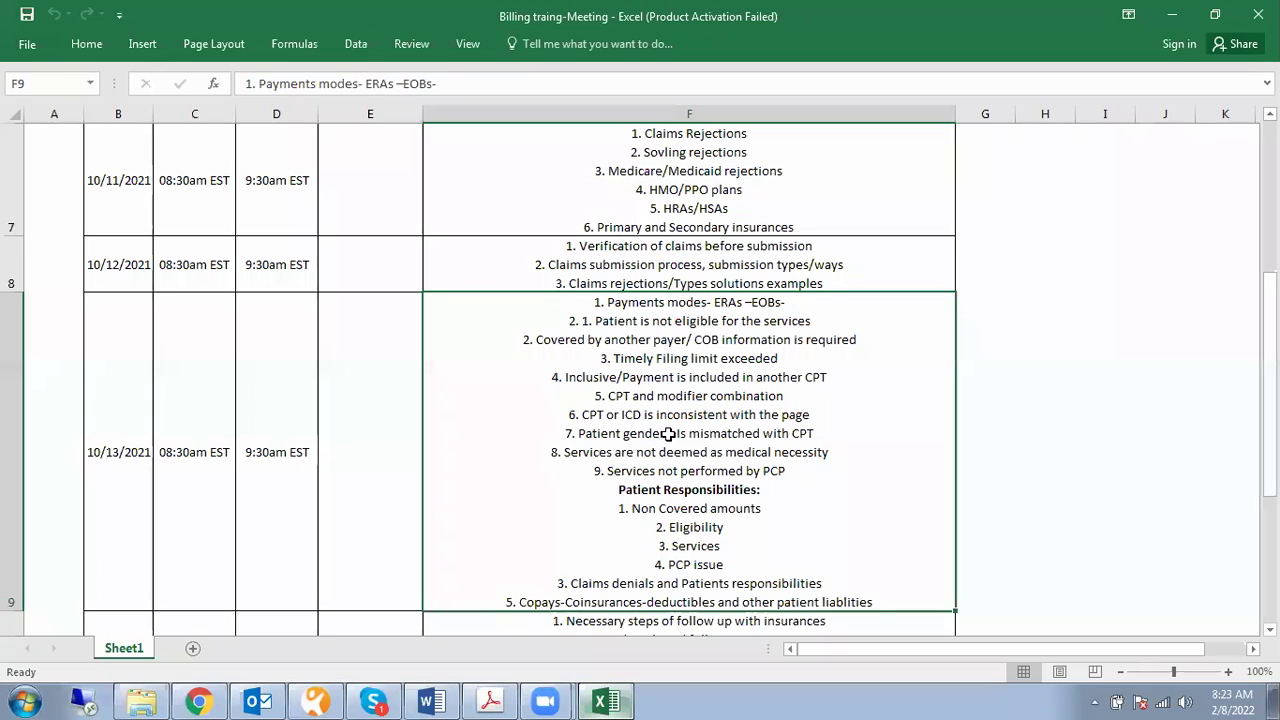
pyautogui.scroll(-1, 697, 398)
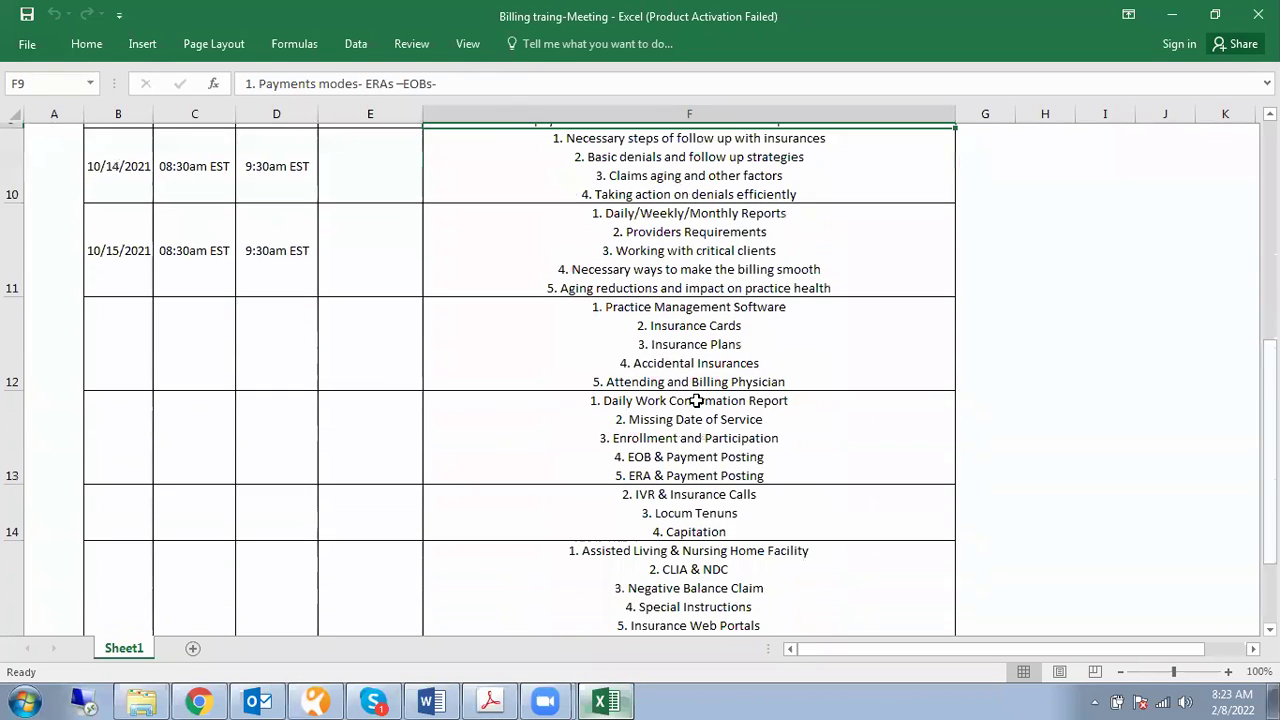
pyautogui.scroll(-1, 697, 398)
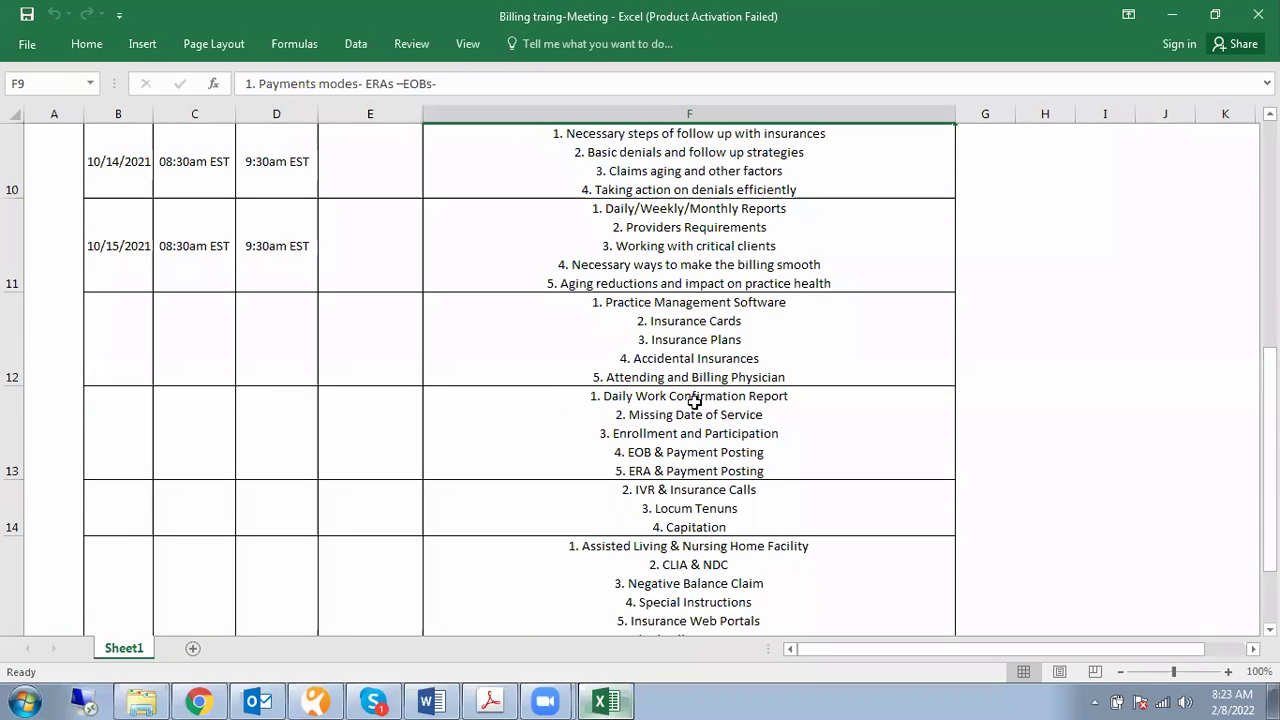
pyautogui.scroll(1, 690, 405)
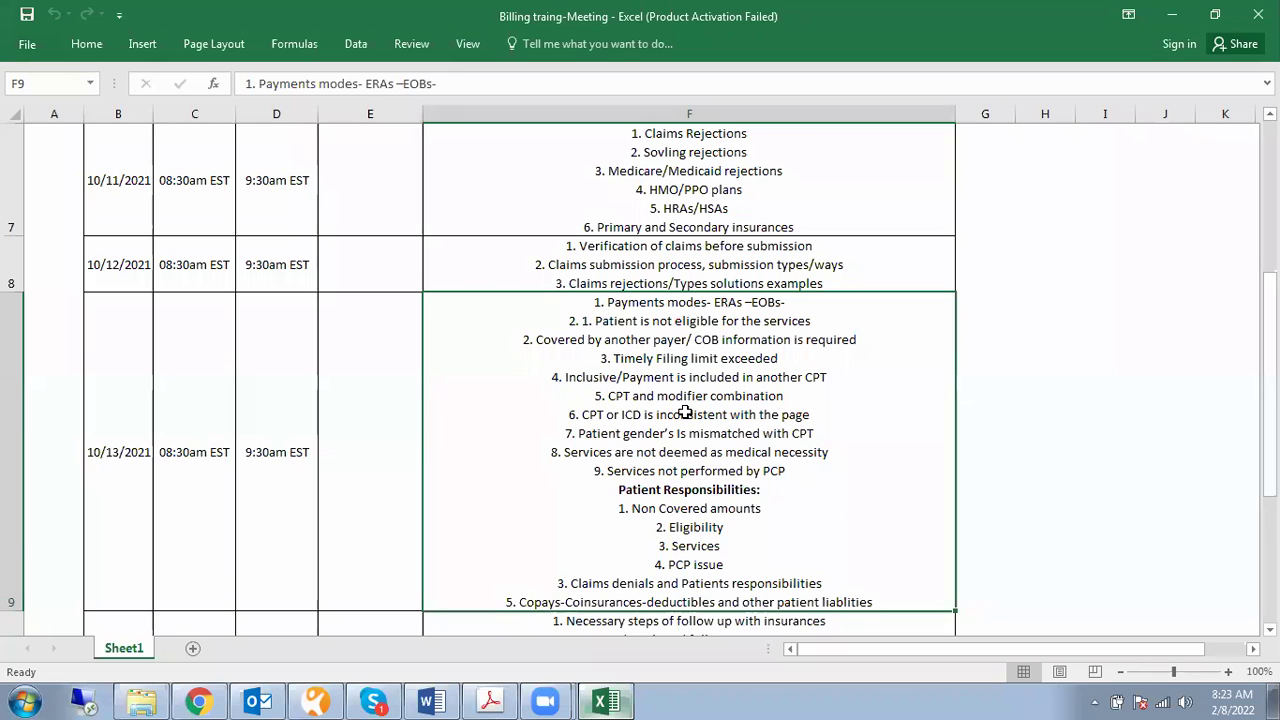
# Switch to Kareo and open the $0.00 FL BC & BS electronic remittance received in the 11/12/2021 report
pyautogui.click(318, 700)
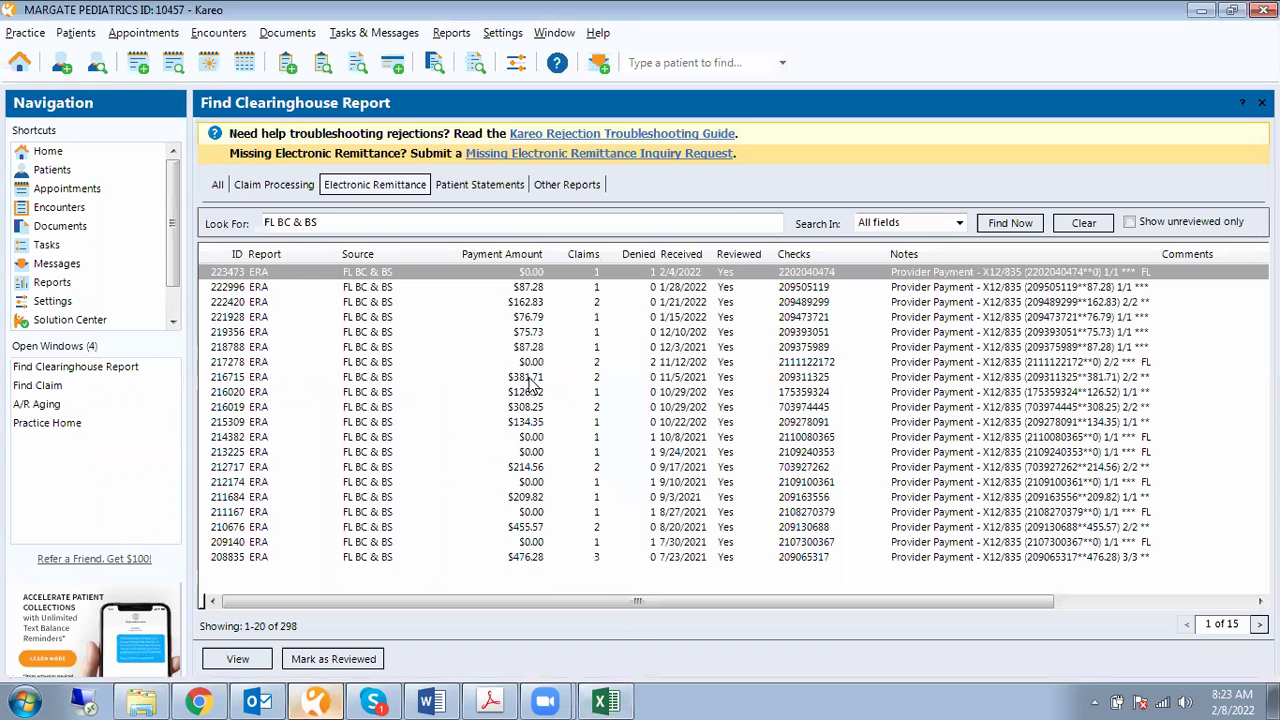
pyautogui.click(528, 378)
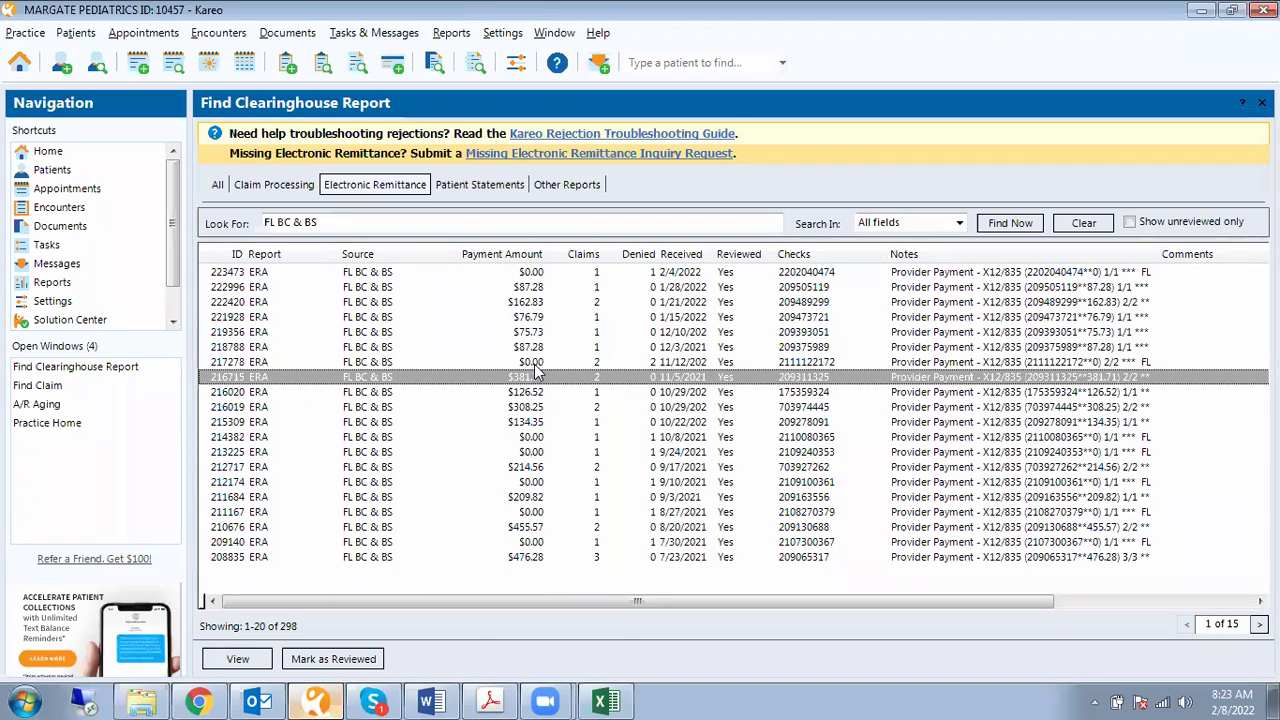
pyautogui.click(535, 365)
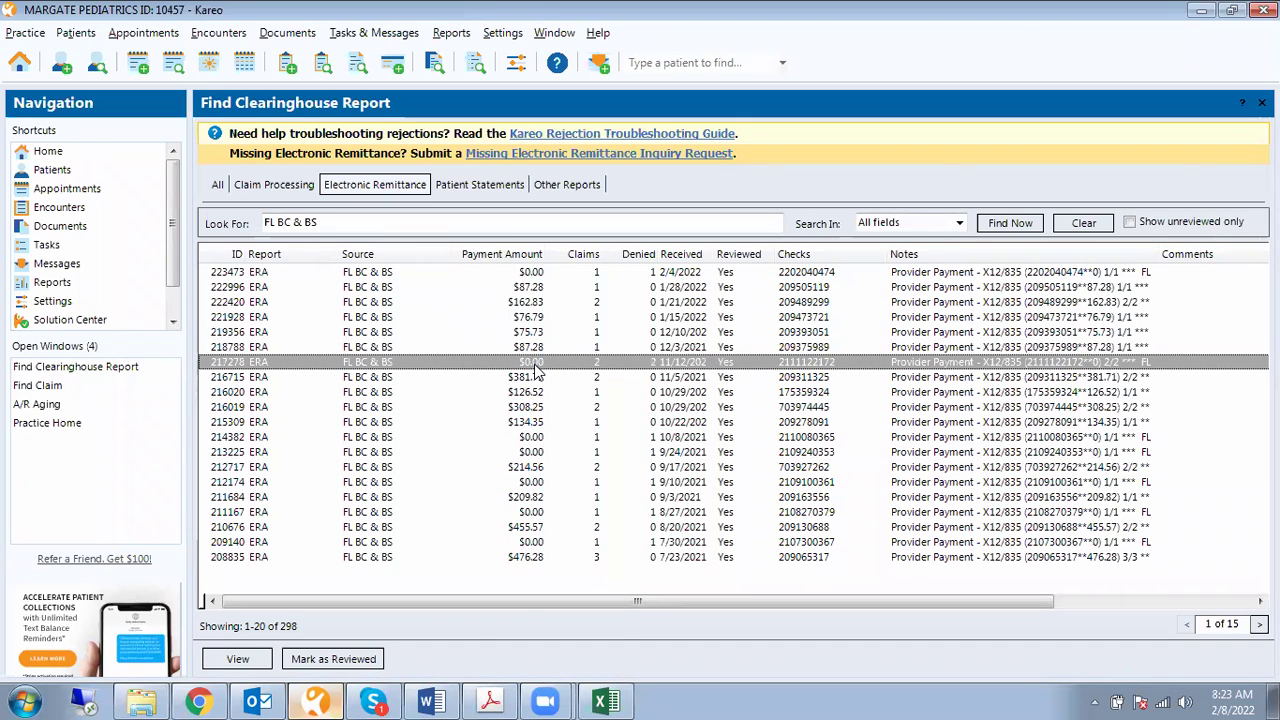
pyautogui.doubleClick(533, 364)
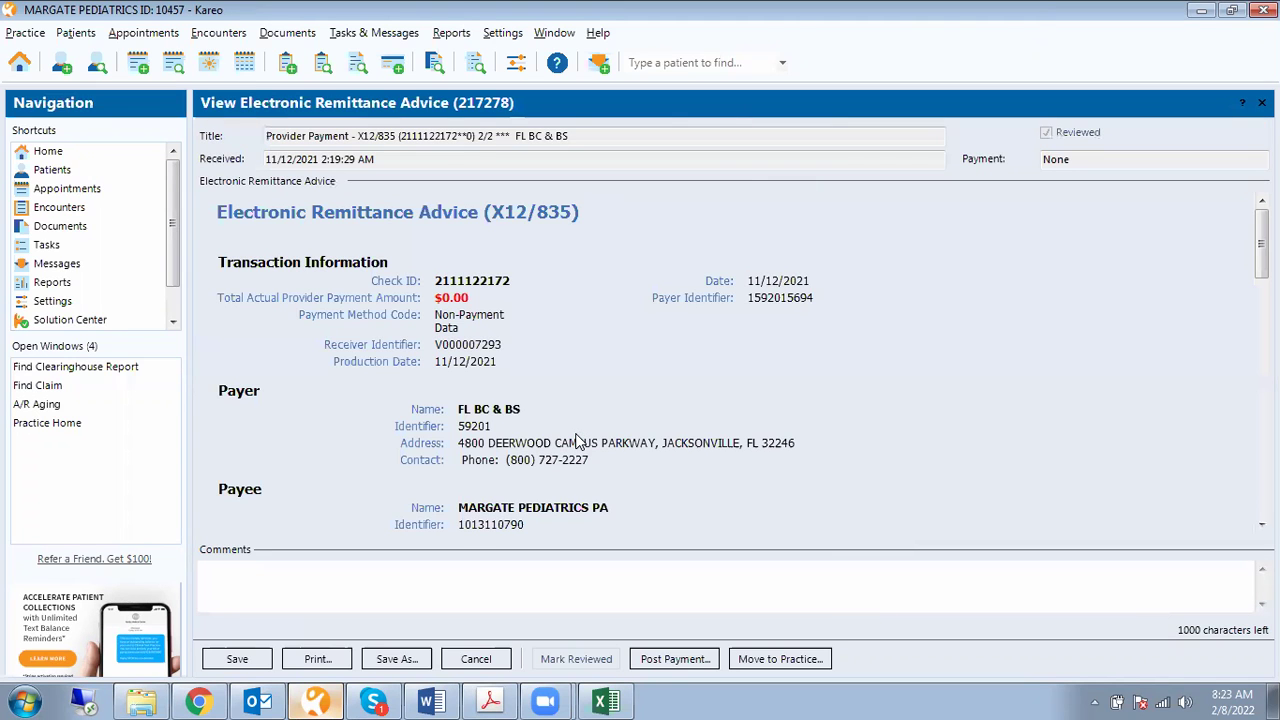
# Review the remittance's claims down to the last one, examining its service line adjustments and the code descriptions beneath them
pyautogui.scroll(-10, 575, 440)
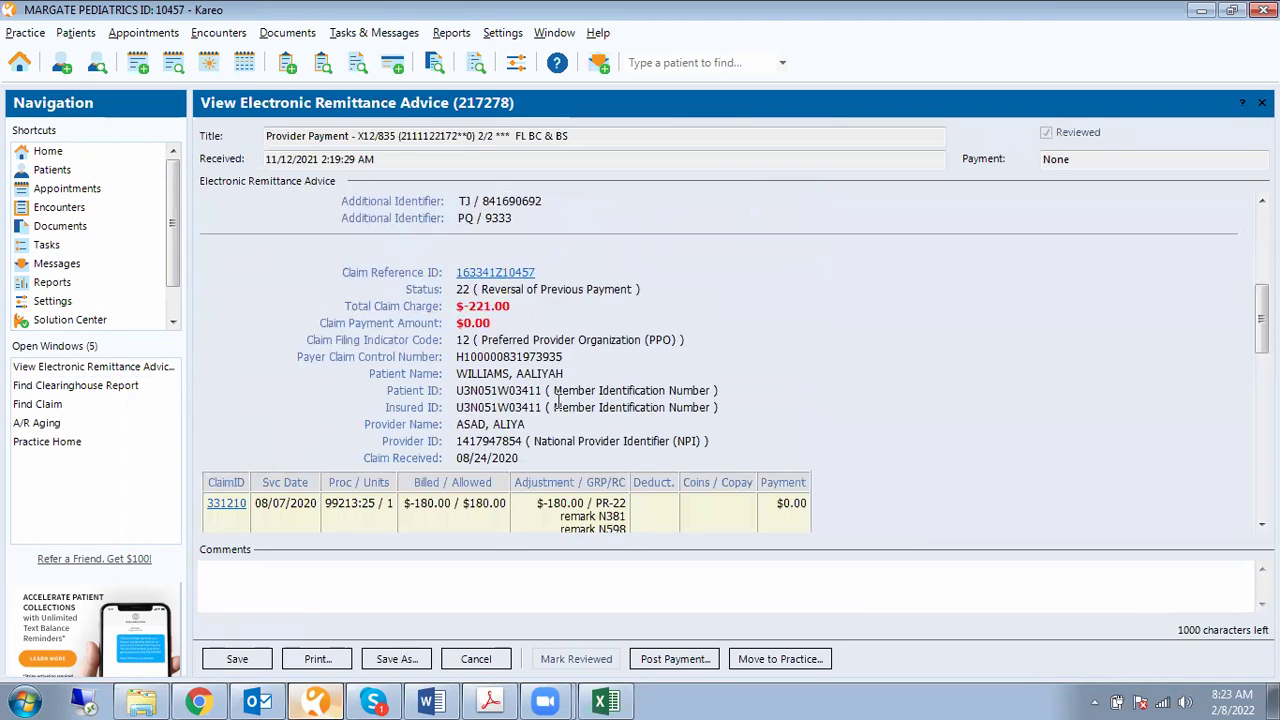
pyautogui.scroll(-10, 557, 402)
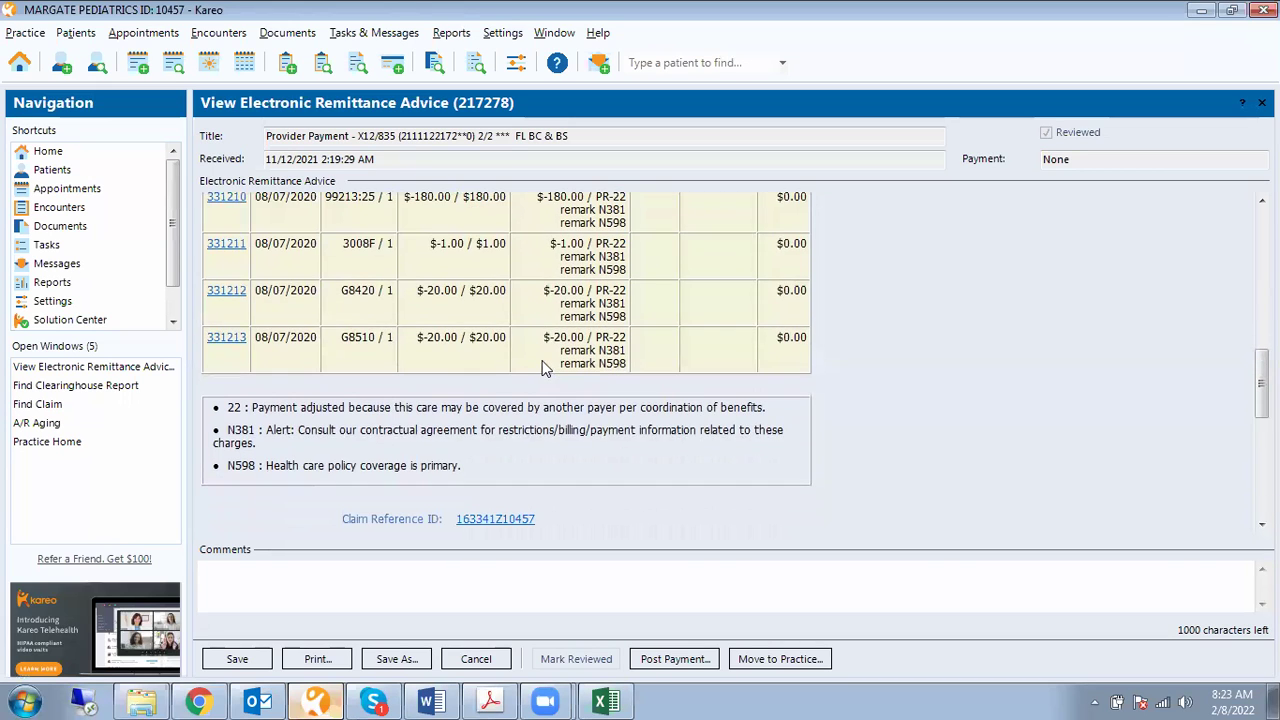
pyautogui.scroll(-5, 542, 369)
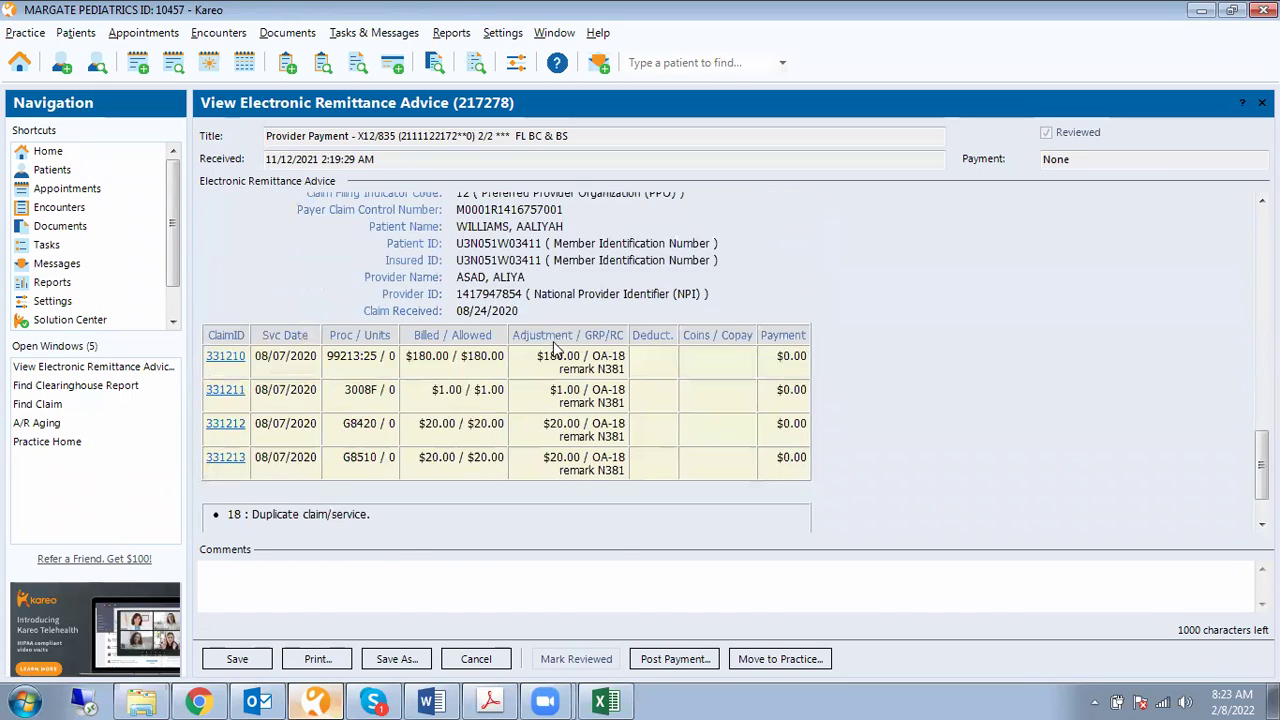
pyautogui.scroll(3, 545, 387)
pyautogui.scroll(-4, 540, 390)
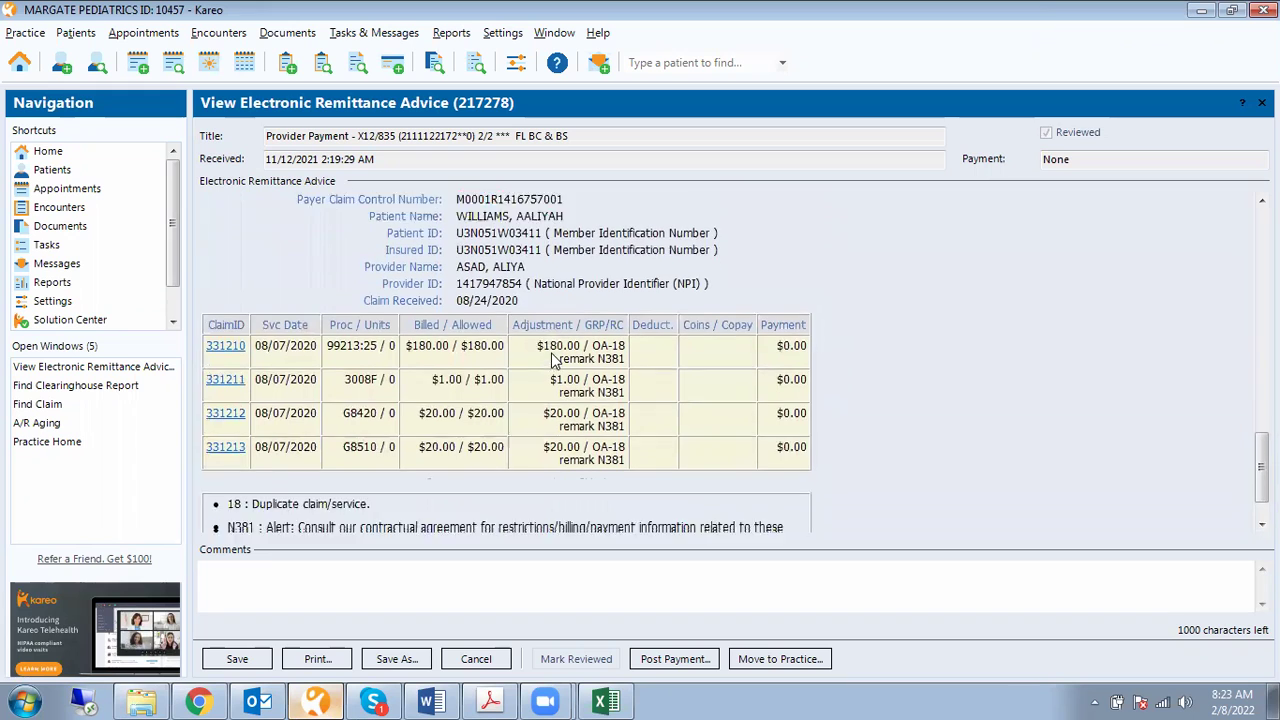
pyautogui.scroll(1, 533, 395)
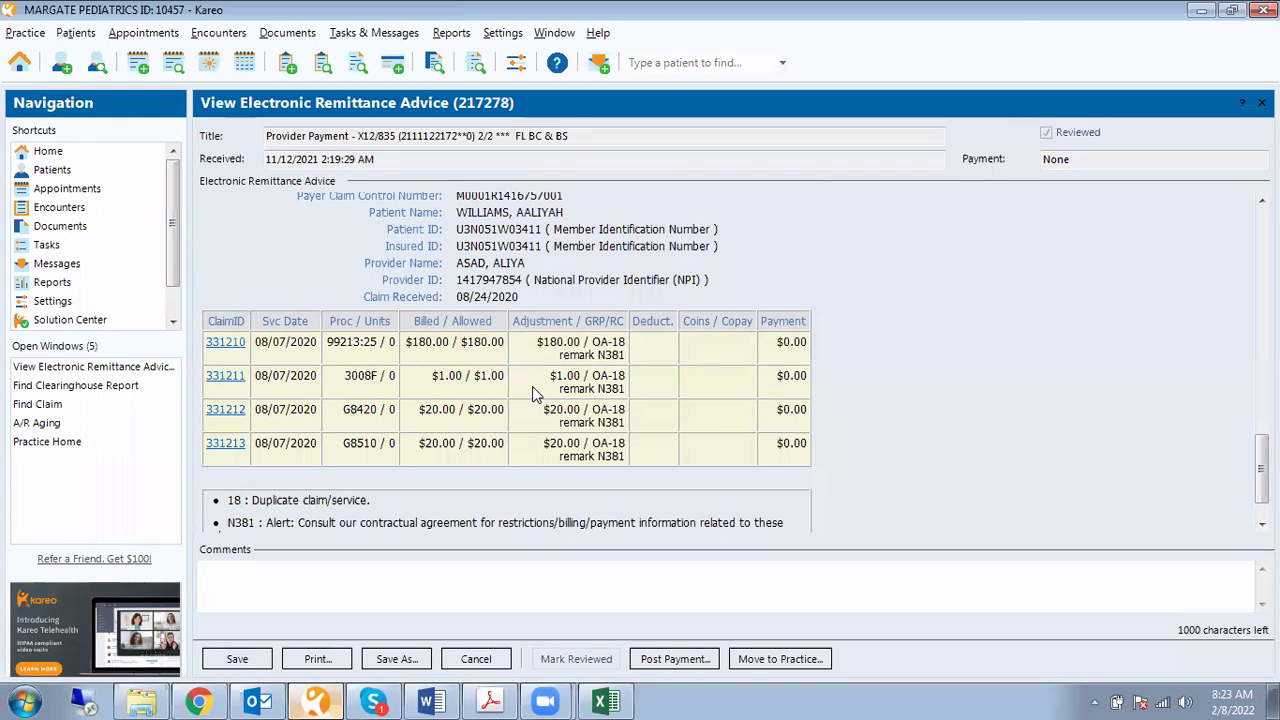
pyautogui.scroll(1, 533, 395)
pyautogui.scroll(-1, 533, 395)
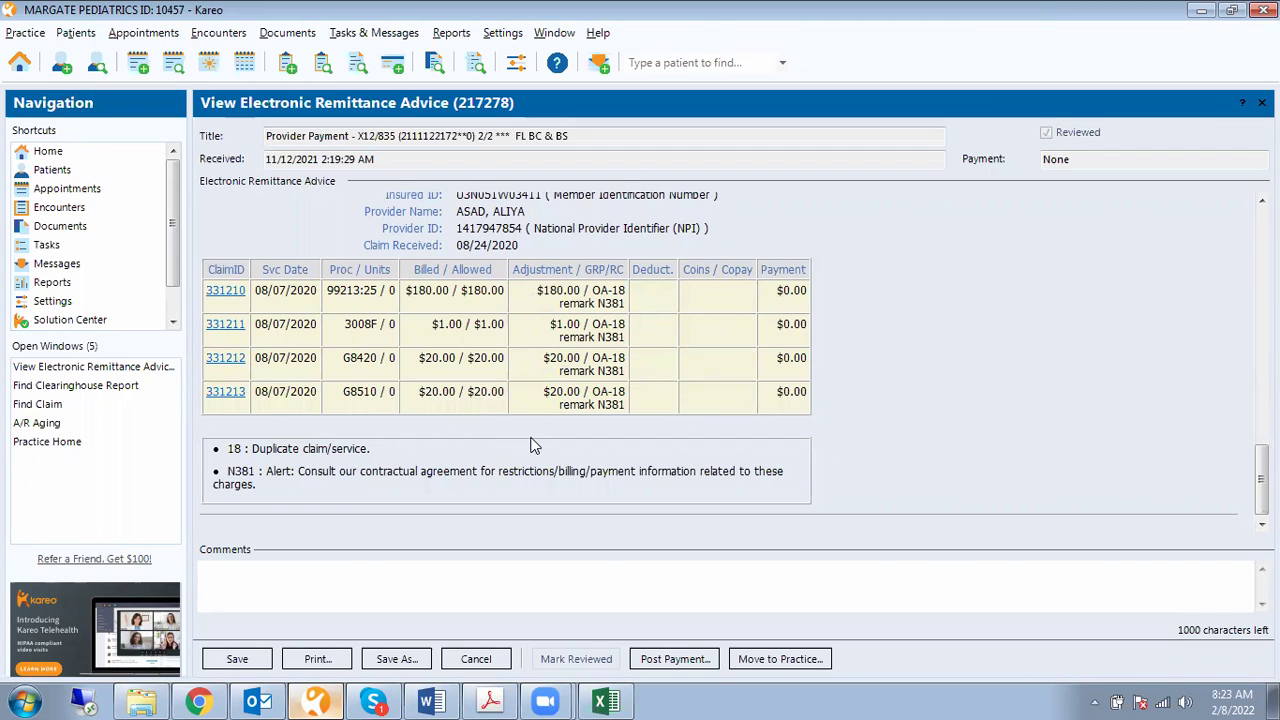
# Review the reversed claim's adjustment lines and the descriptions of codes 22, N381 and N598, and return to the Billing traing-Meeting workbook
pyautogui.scroll(3, 533, 445)
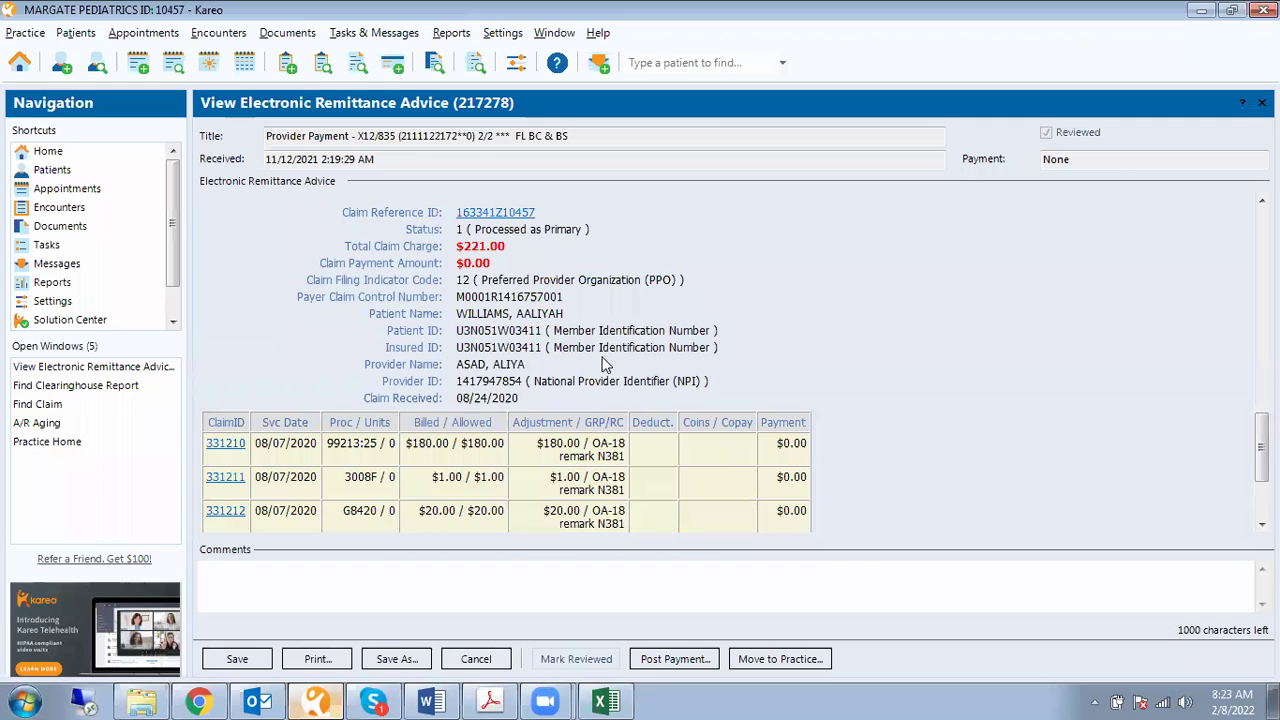
pyautogui.scroll(2, 604, 365)
pyautogui.scroll(2, 474, 367)
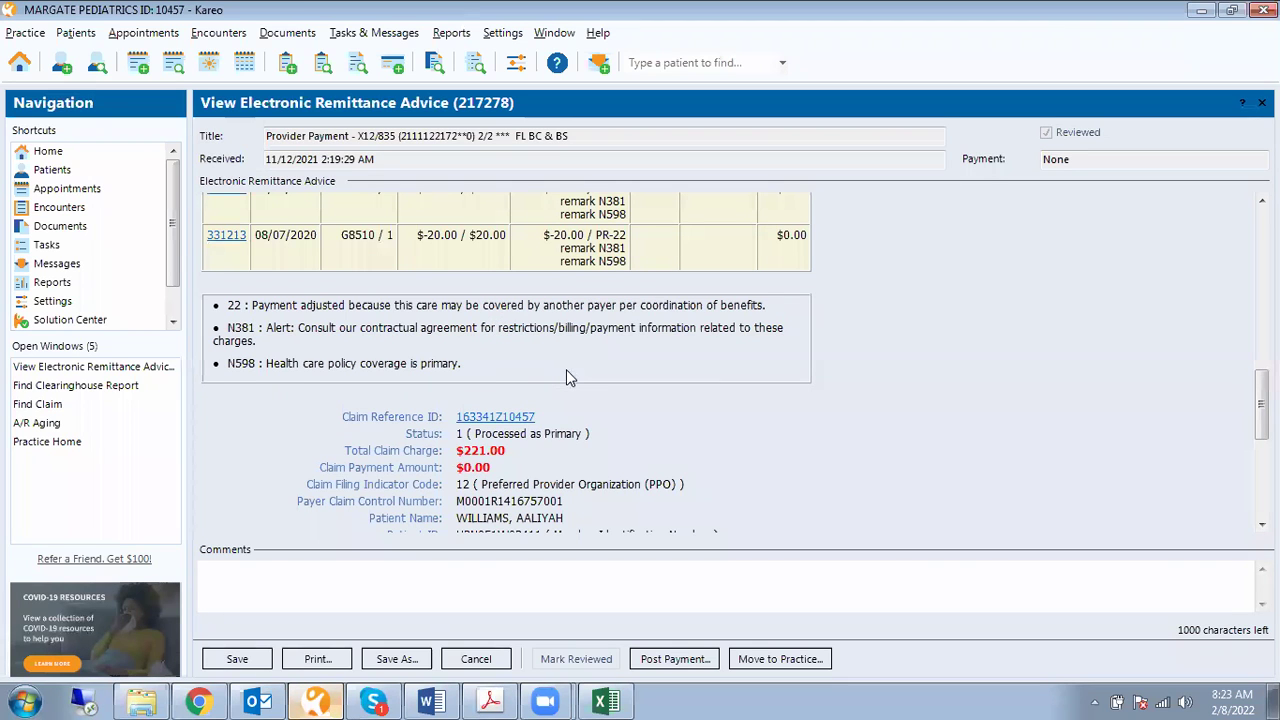
pyautogui.scroll(3, 566, 375)
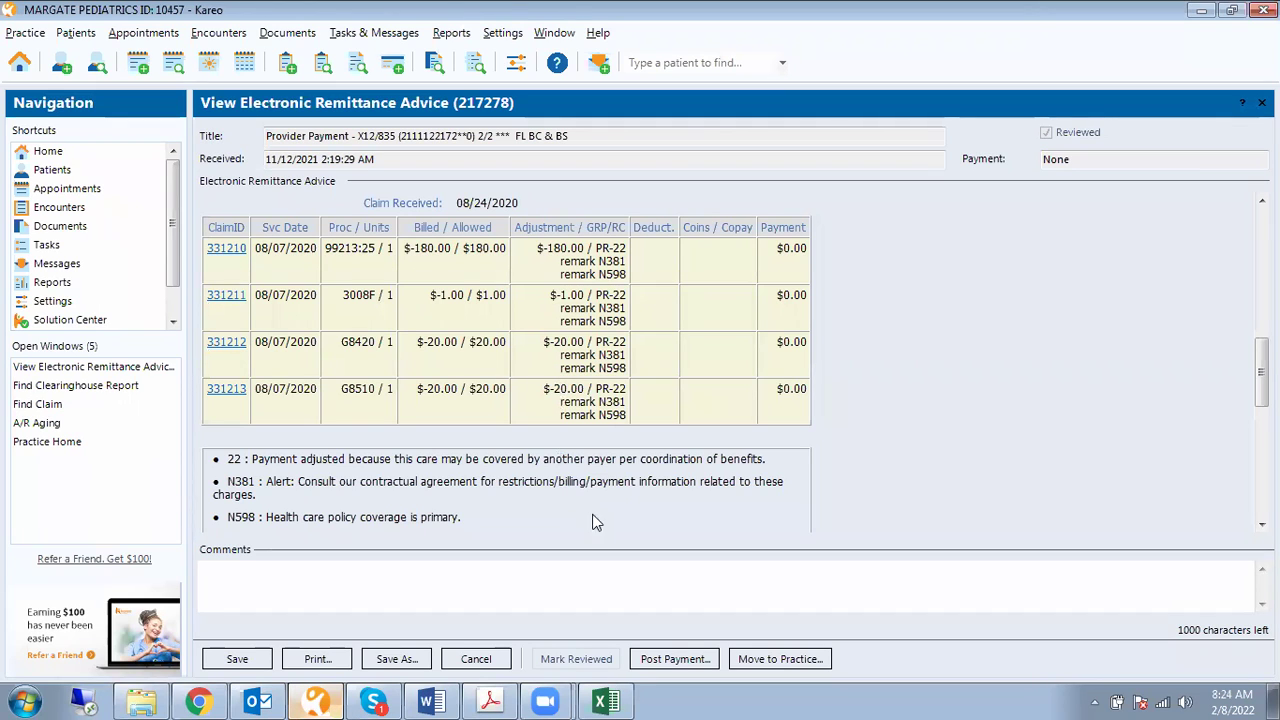
pyautogui.click(607, 700)
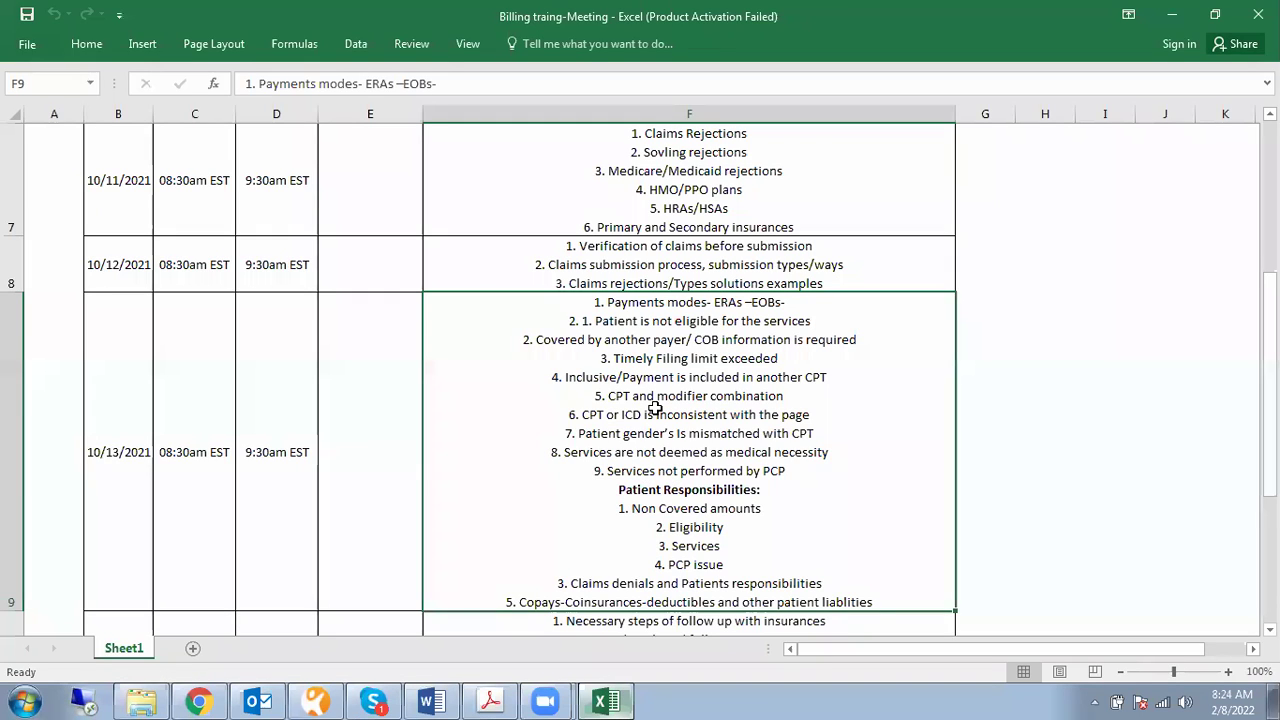